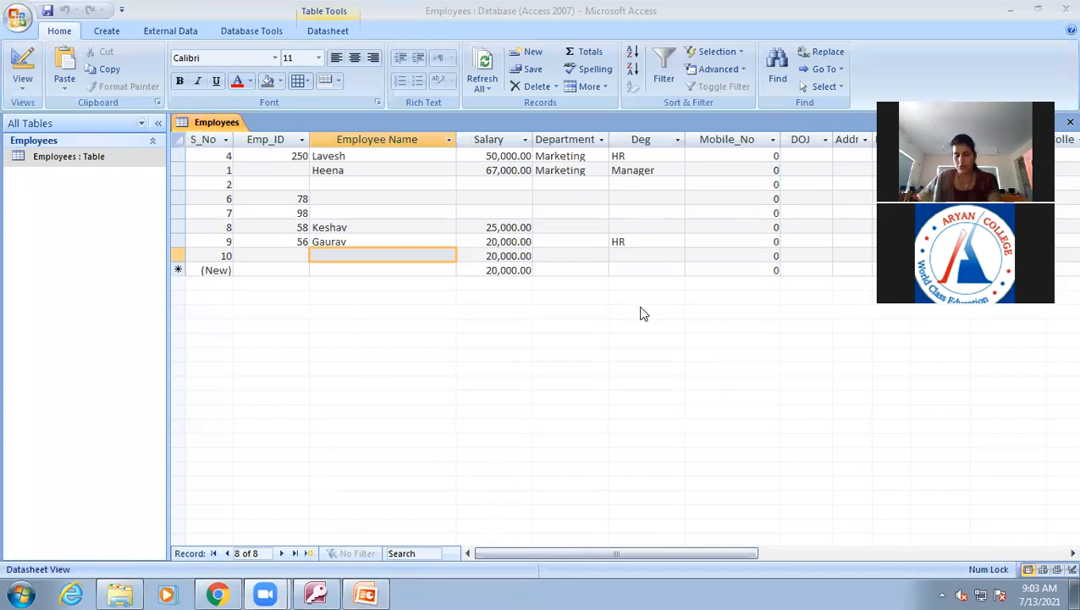
- Switch the Employees table to Design view and view the Emp_Name field's properties
click(381, 592)
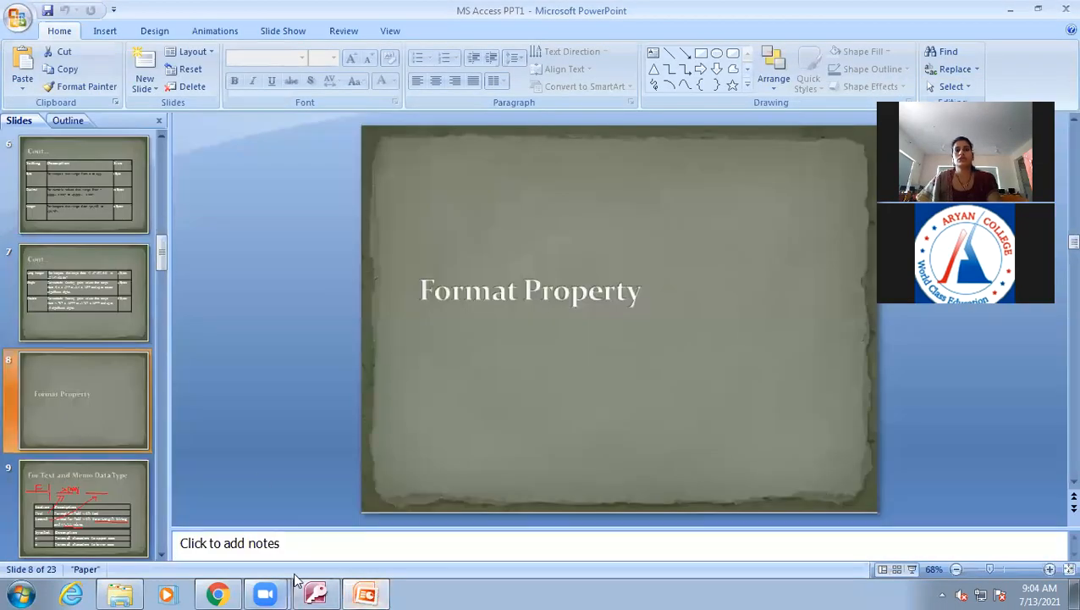
click(315, 593)
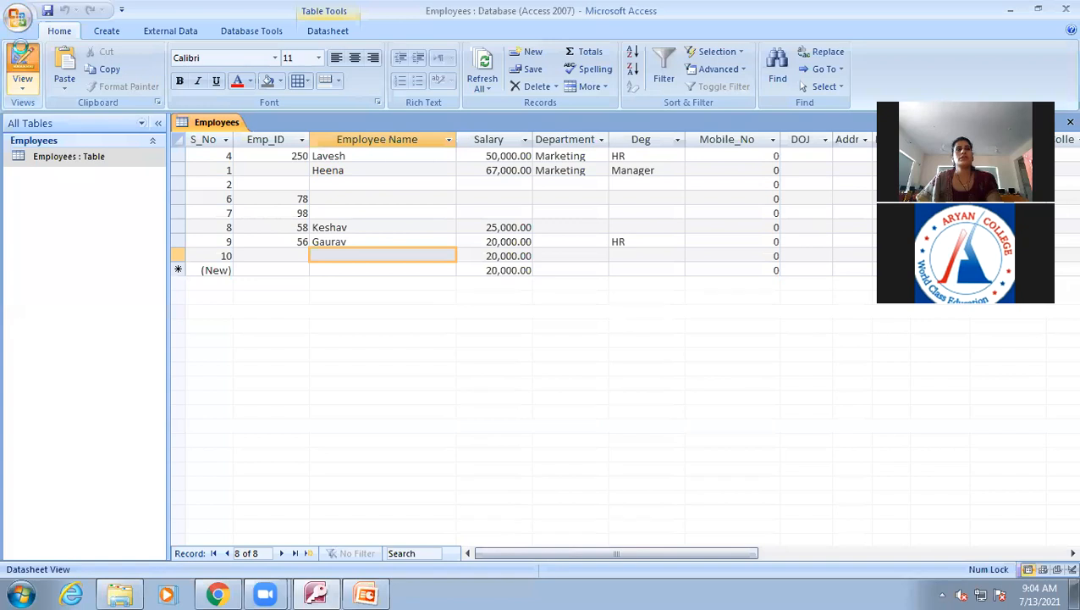
click(22, 64)
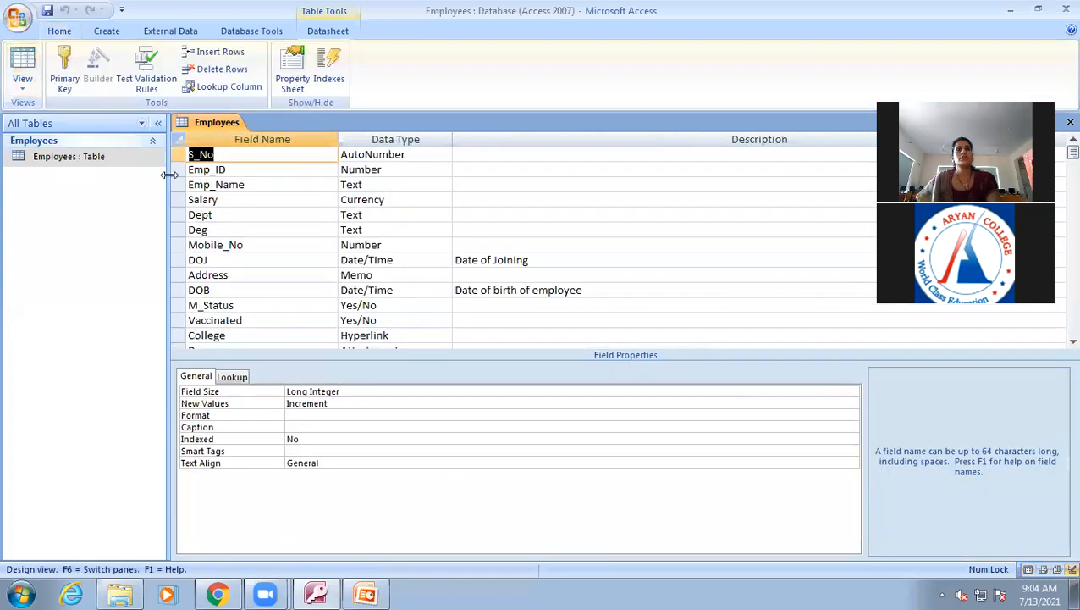
click(372, 183)
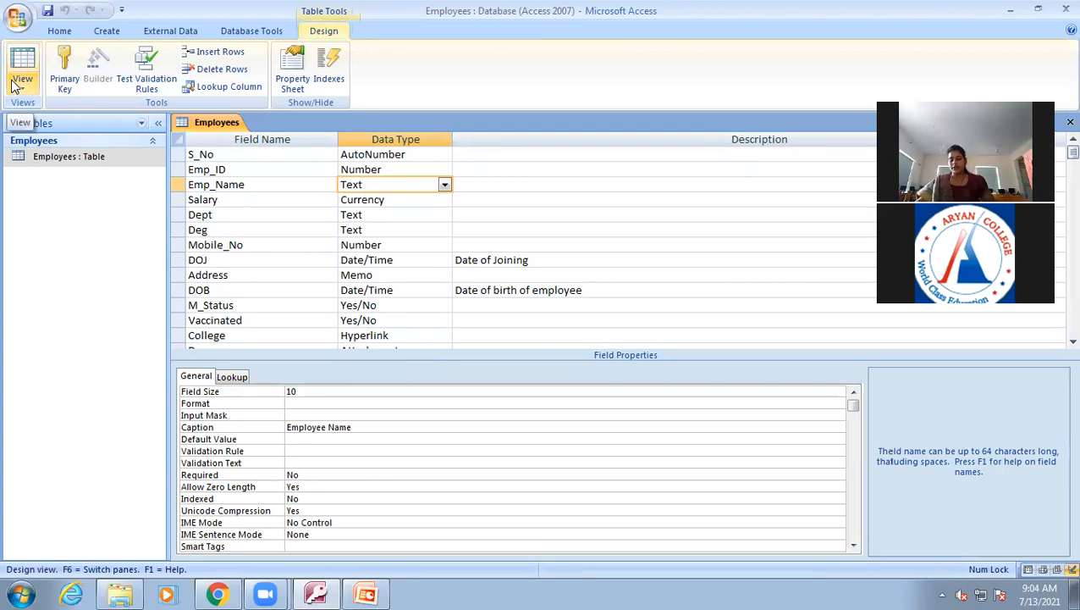
- Return to Datasheet view and add a record with a zero-length string ("") as its employee name
click(23, 58)
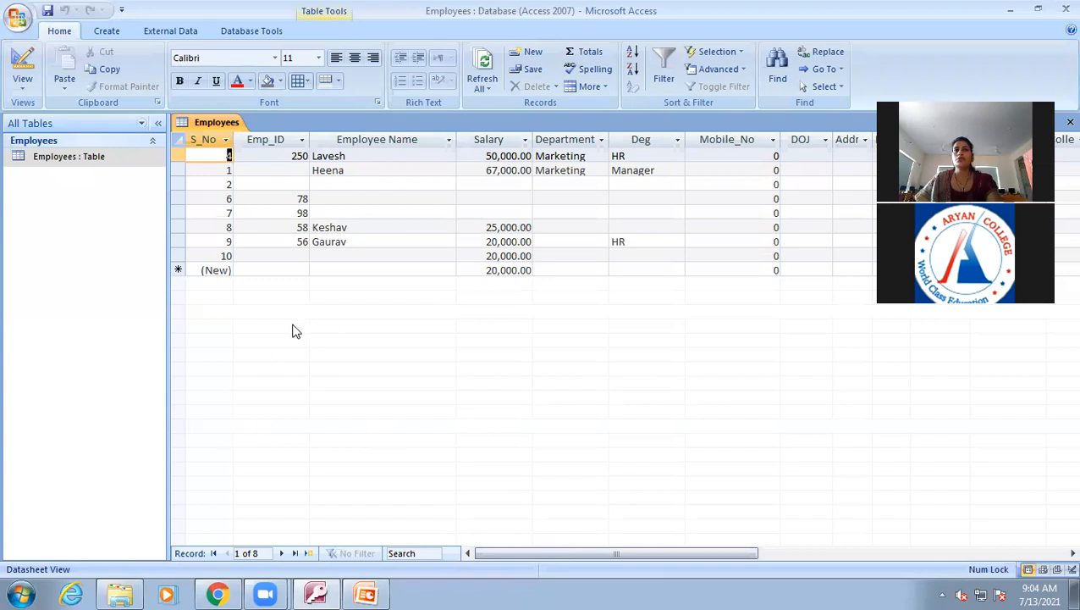
click(318, 269)
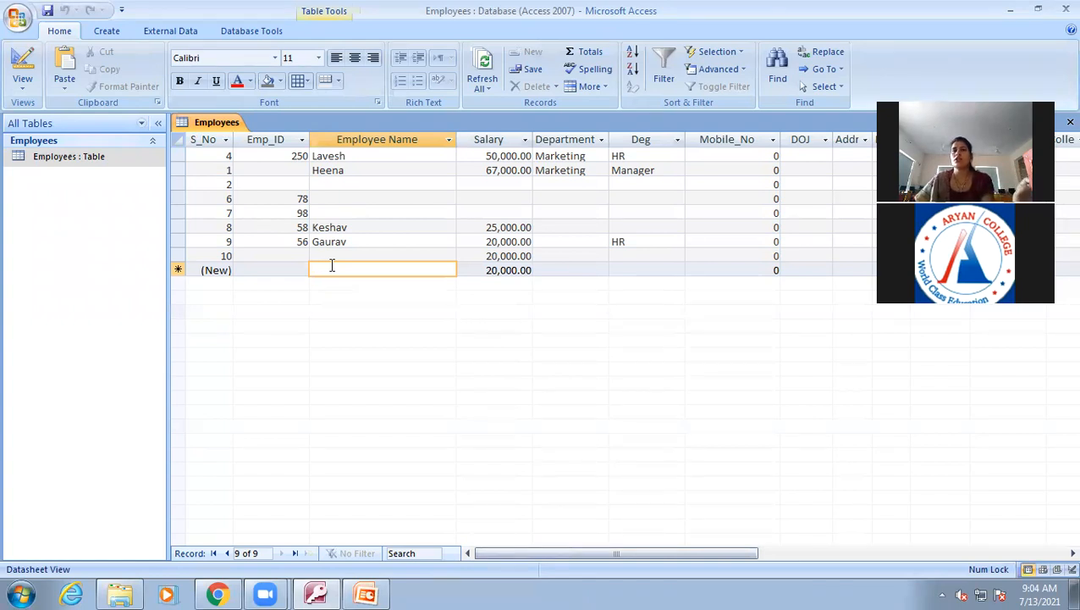
key(Tab)
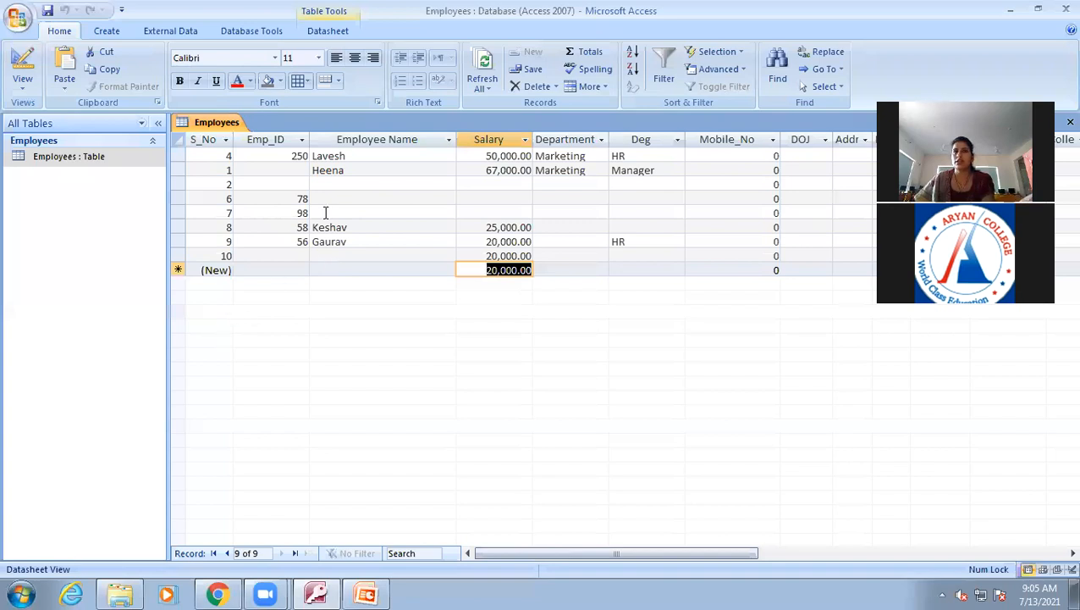
click(336, 265)
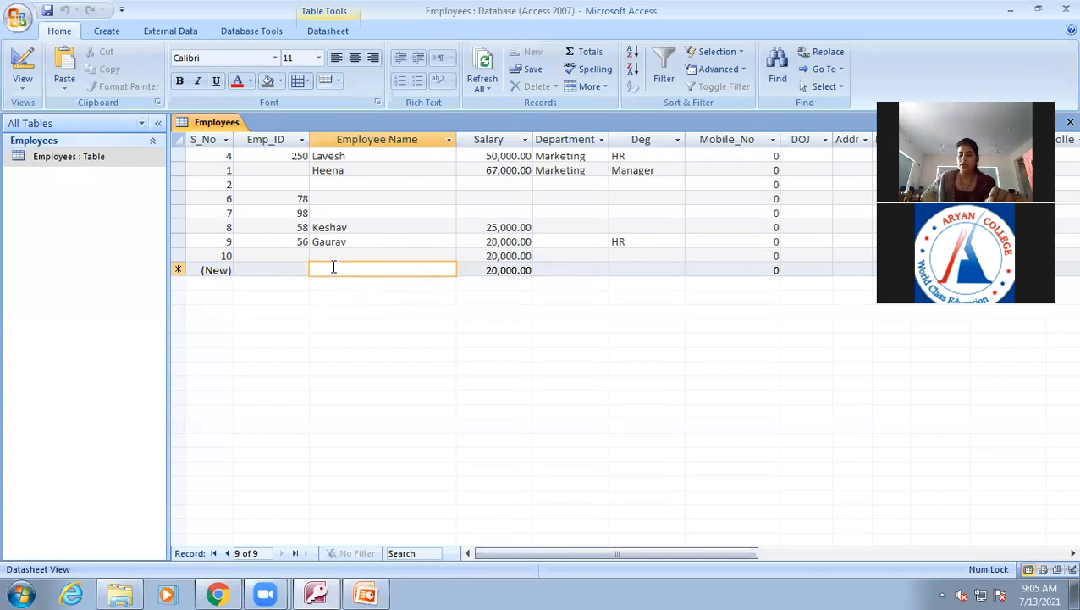
text(")
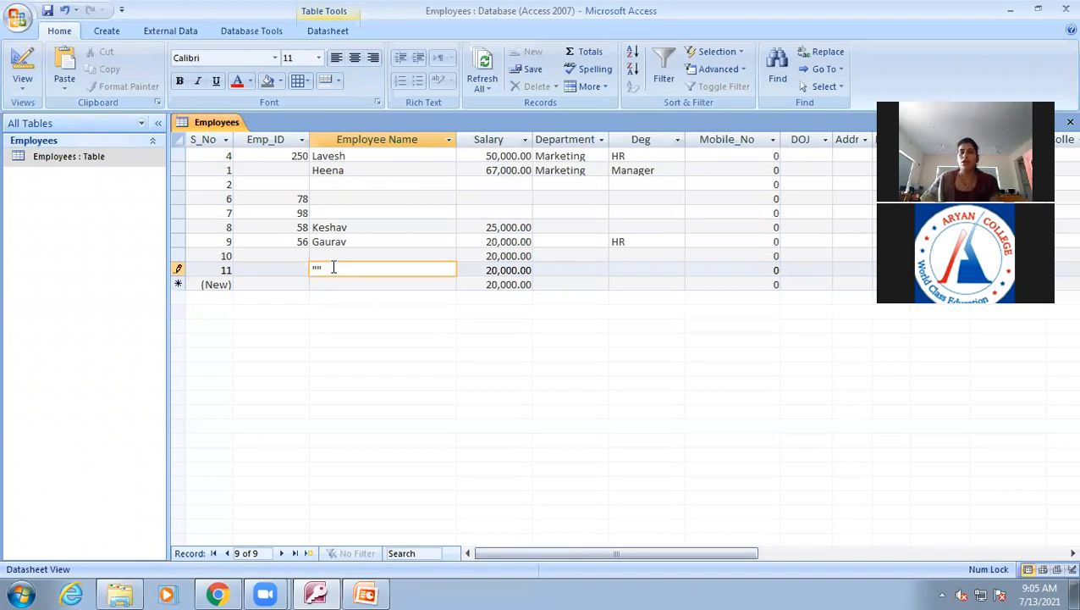
key(Tab)
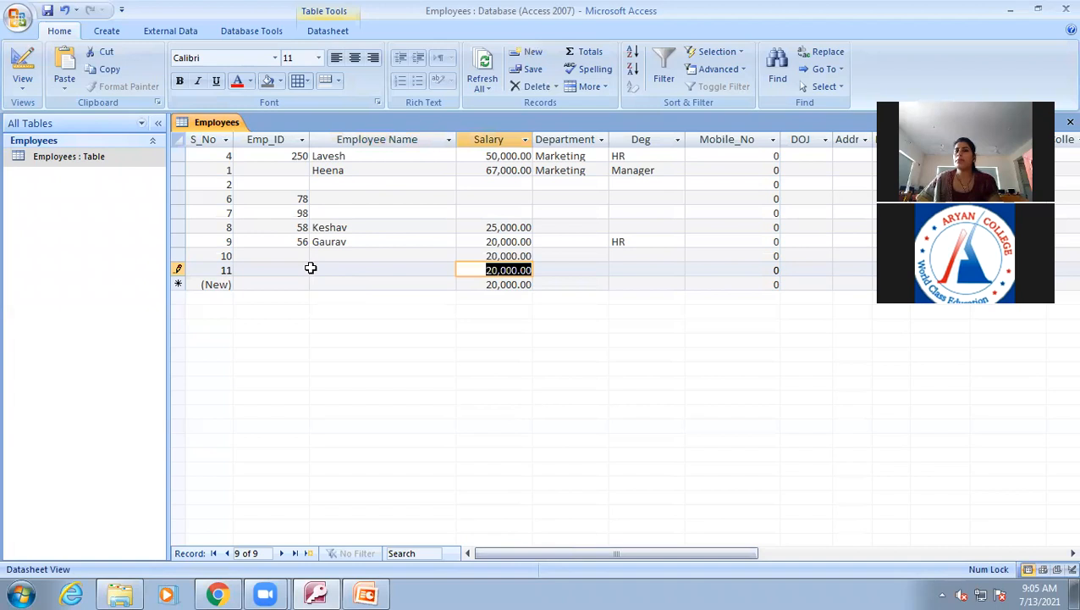
click(314, 270)
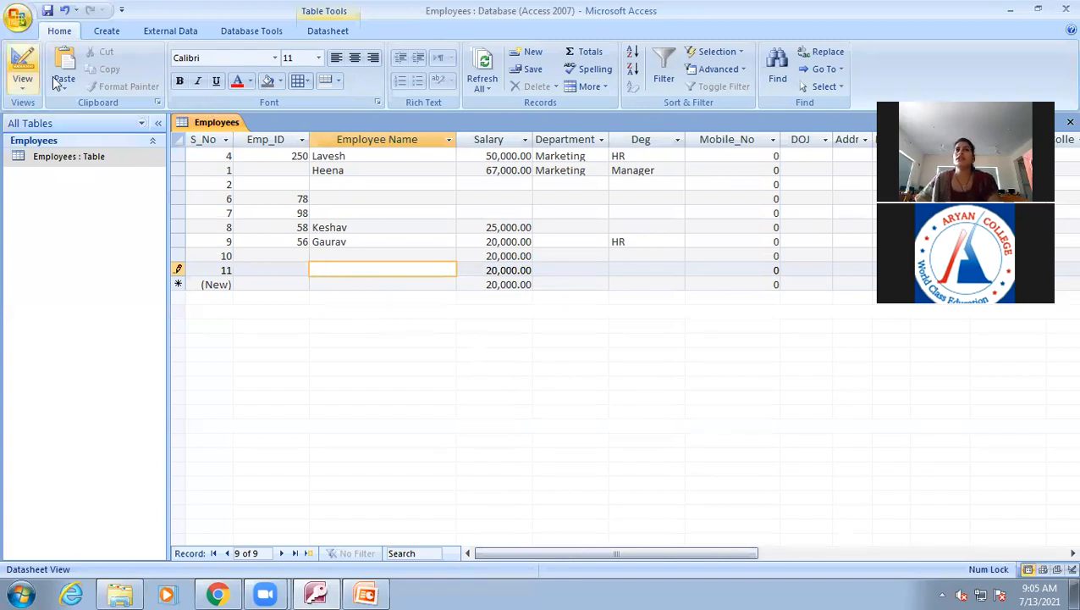
- In Design view, set the Emp_Name field's Required property to Yes
click(23, 64)
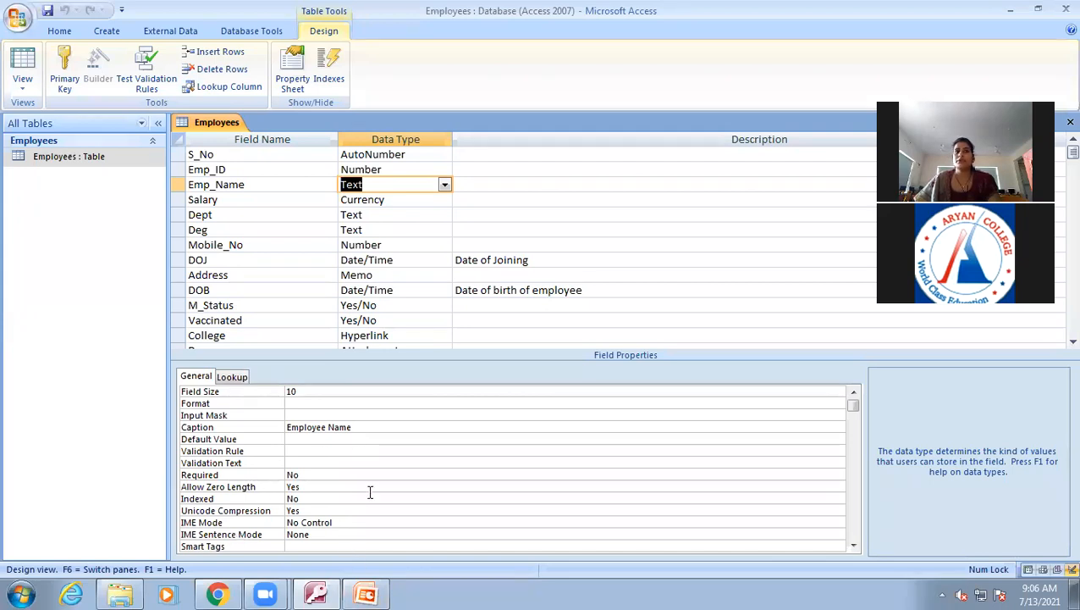
click(303, 475)
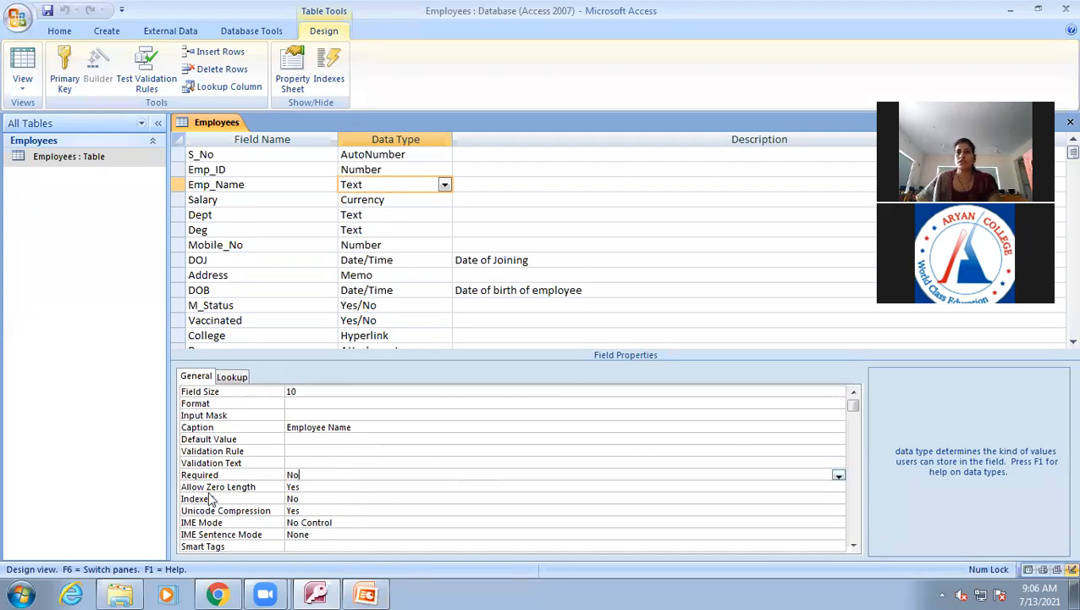
click(432, 472)
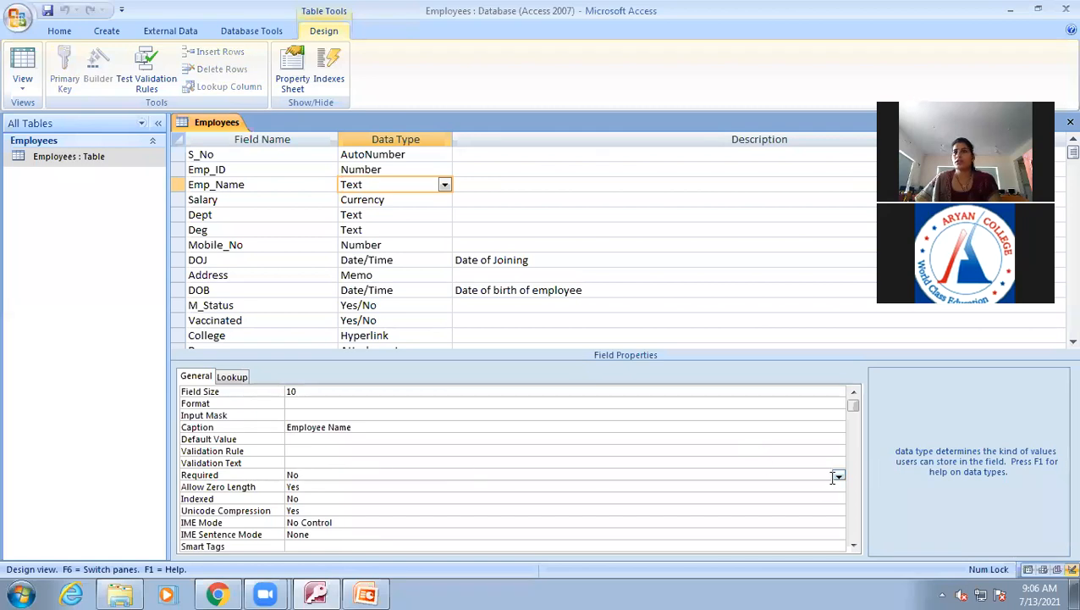
click(837, 476)
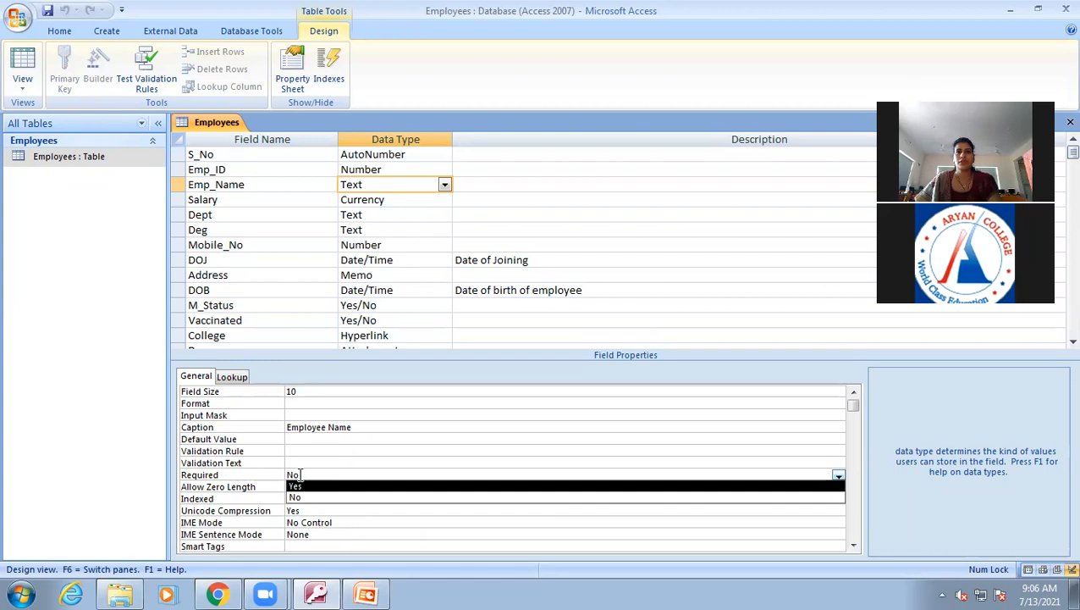
click(837, 475)
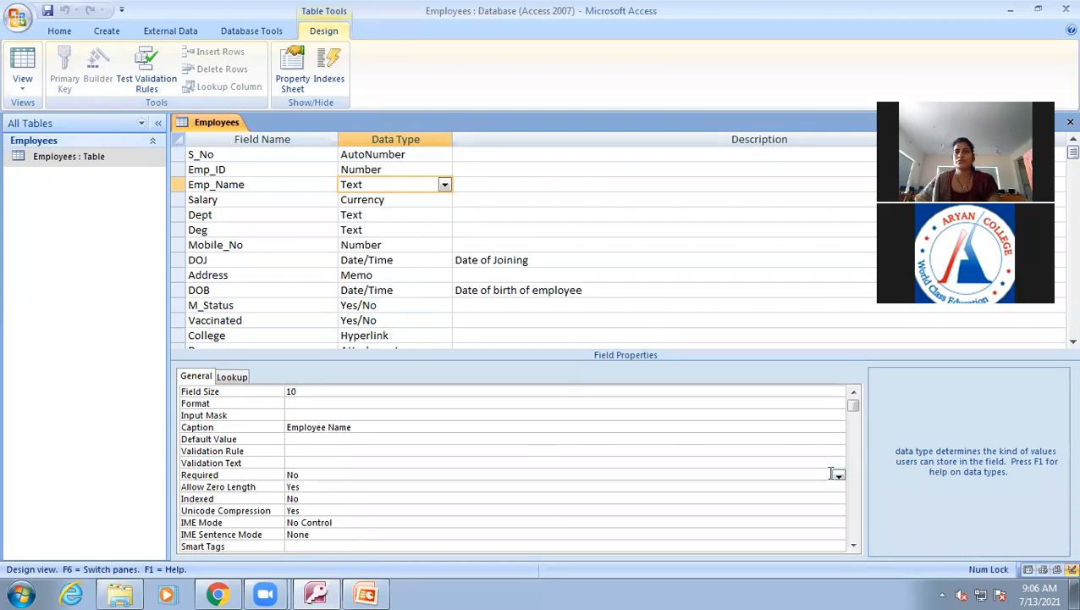
click(830, 474)
click(641, 488)
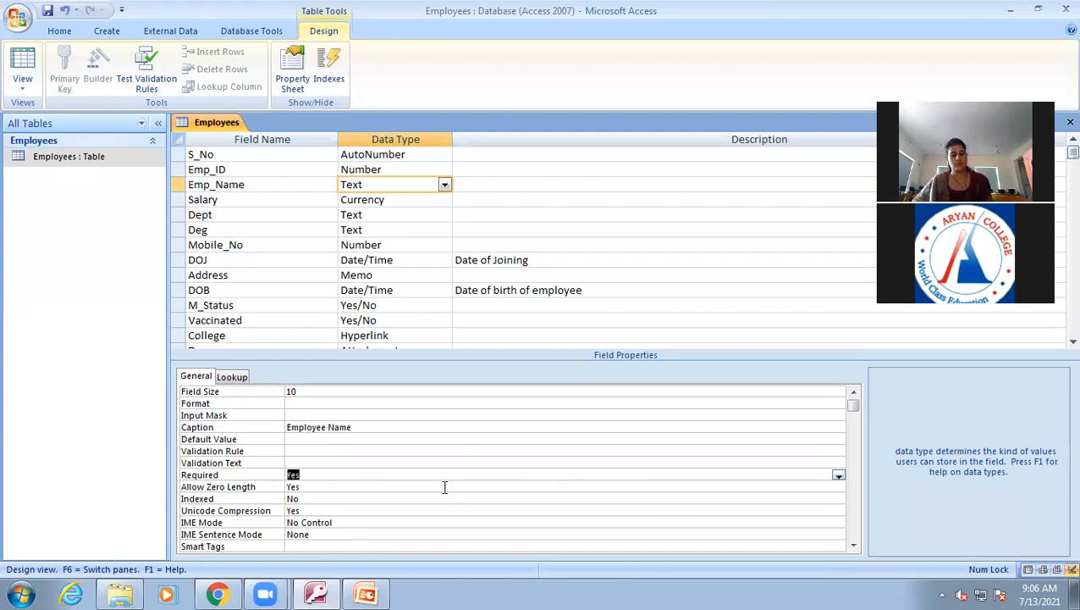
- Save the table design, testing the existing data against the changed rules and keeping the new Required setting
key(ctrl+s)
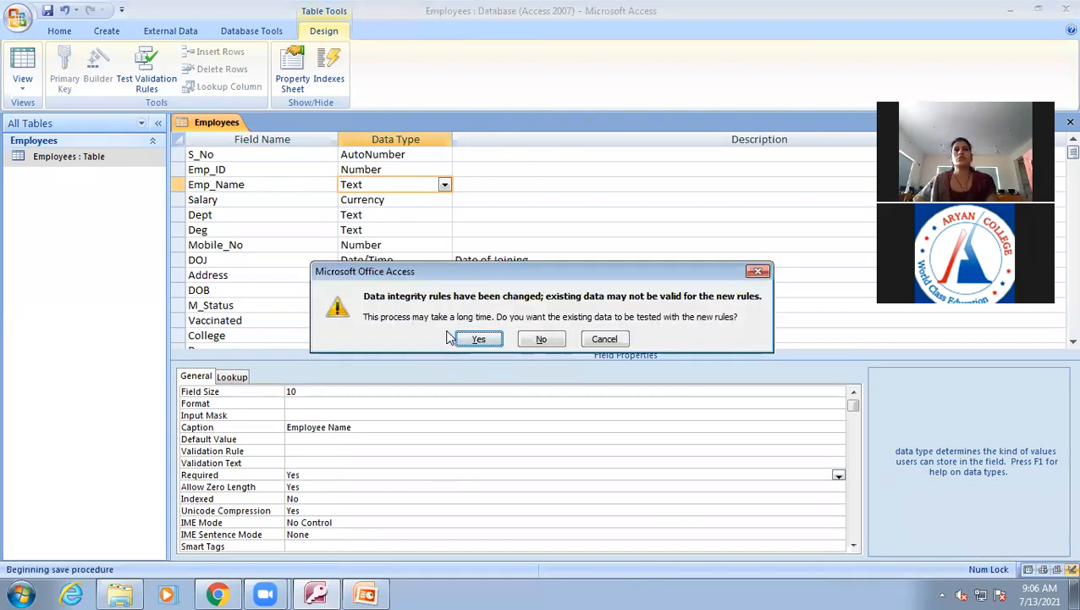
click(476, 341)
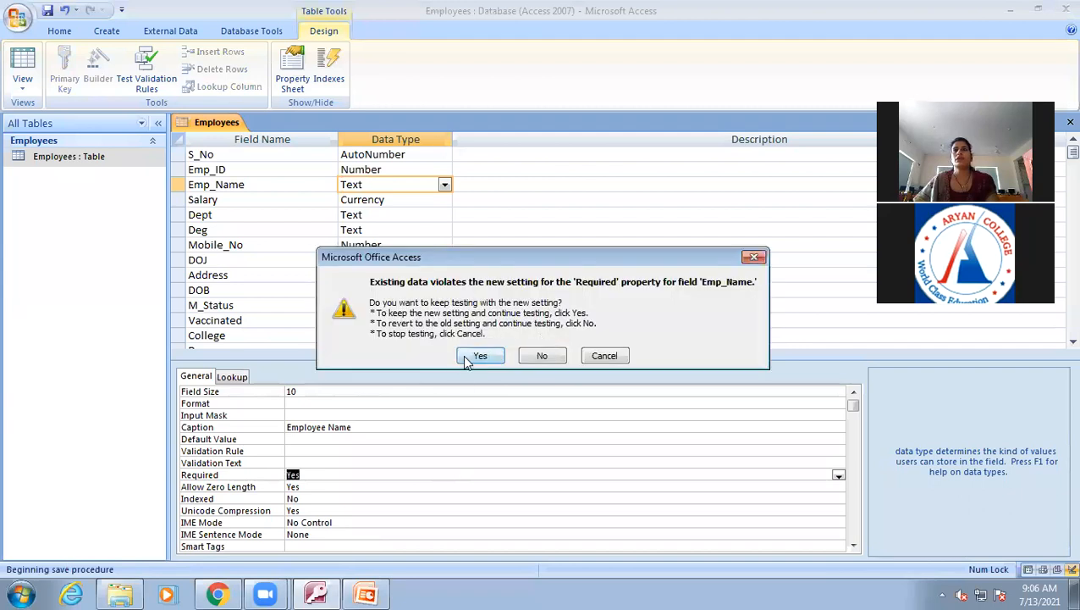
click(480, 356)
- In Datasheet view, try to add a record with Emp_ID 67 and the employee name left blank
click(22, 66)
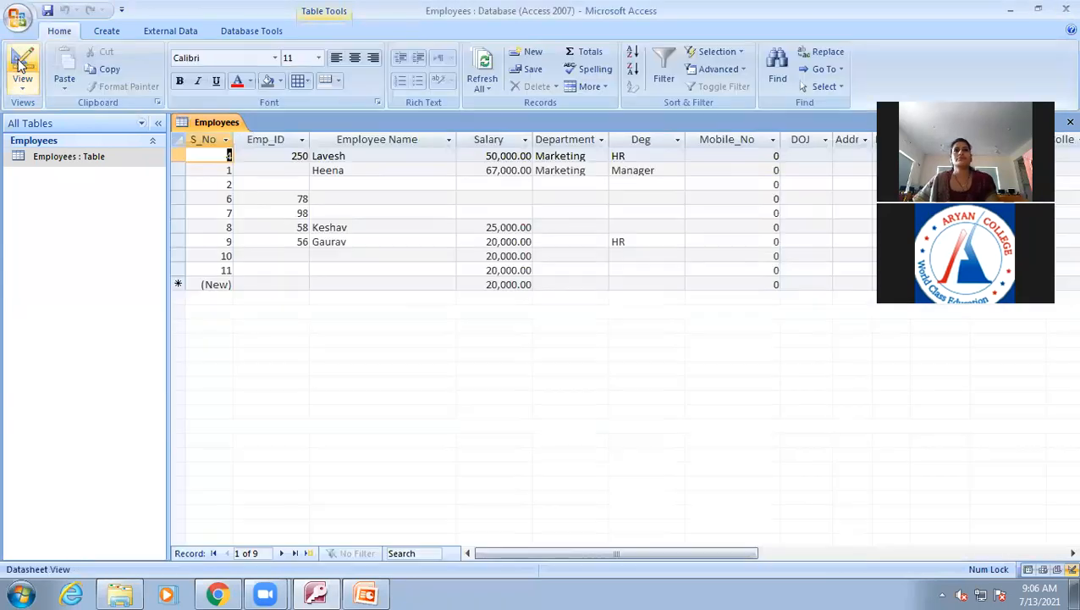
click(317, 284)
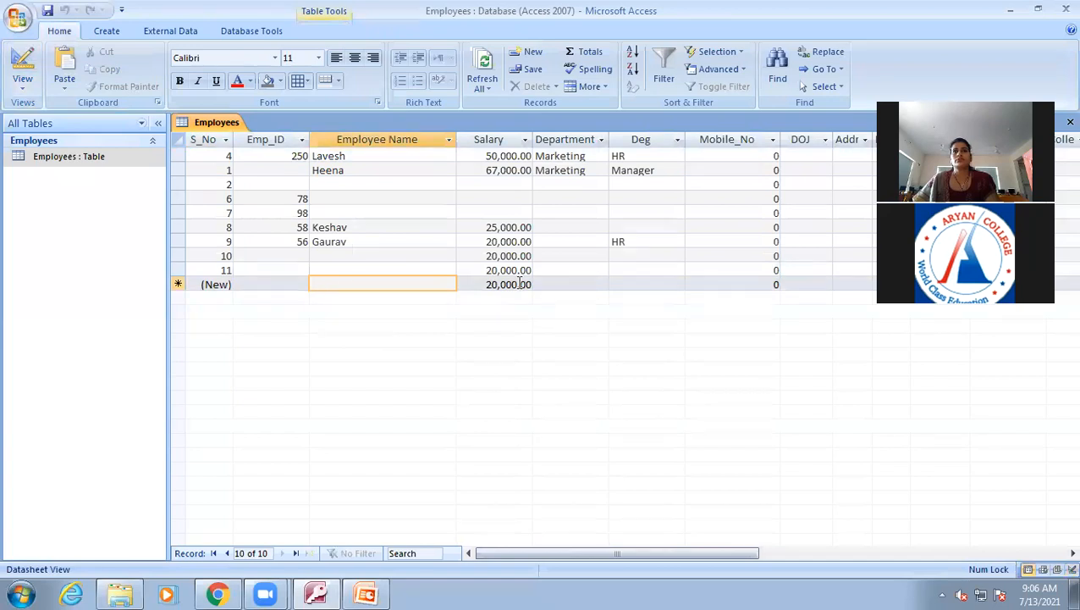
click(520, 284)
click(262, 286)
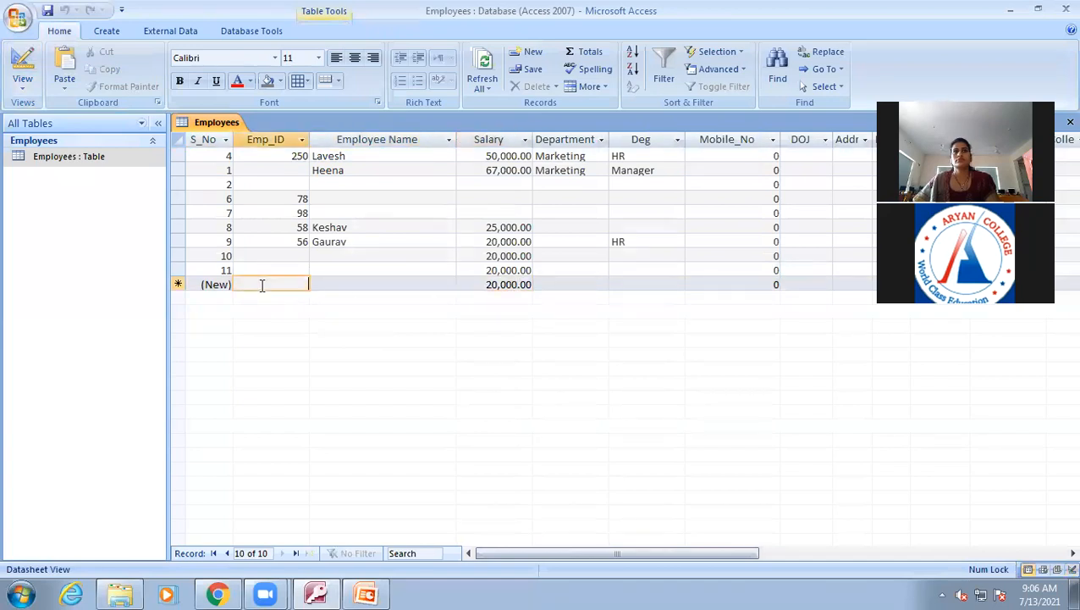
text(67)
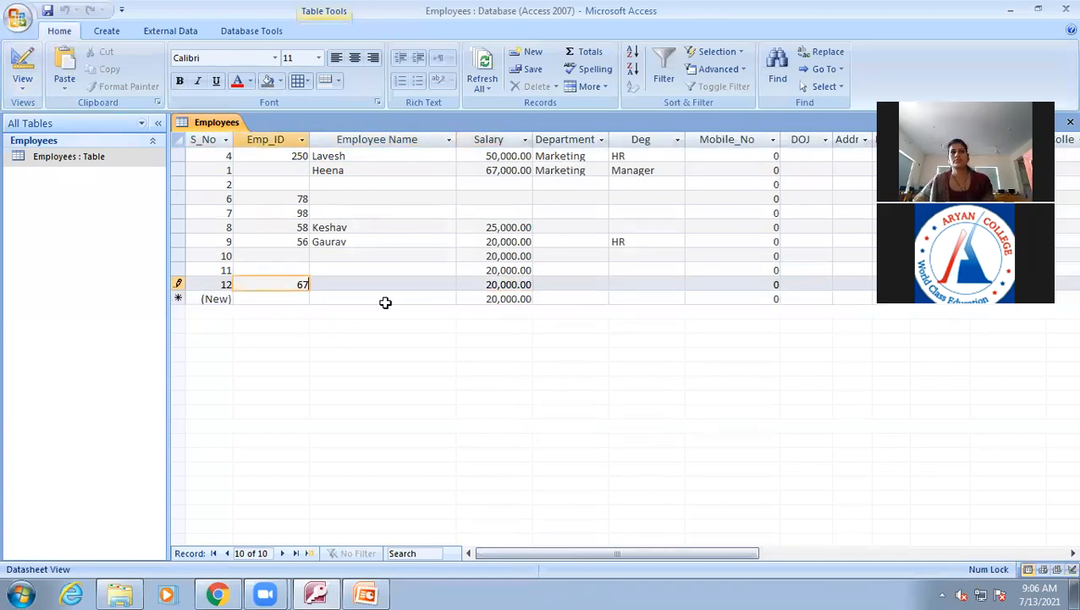
click(361, 284)
click(485, 283)
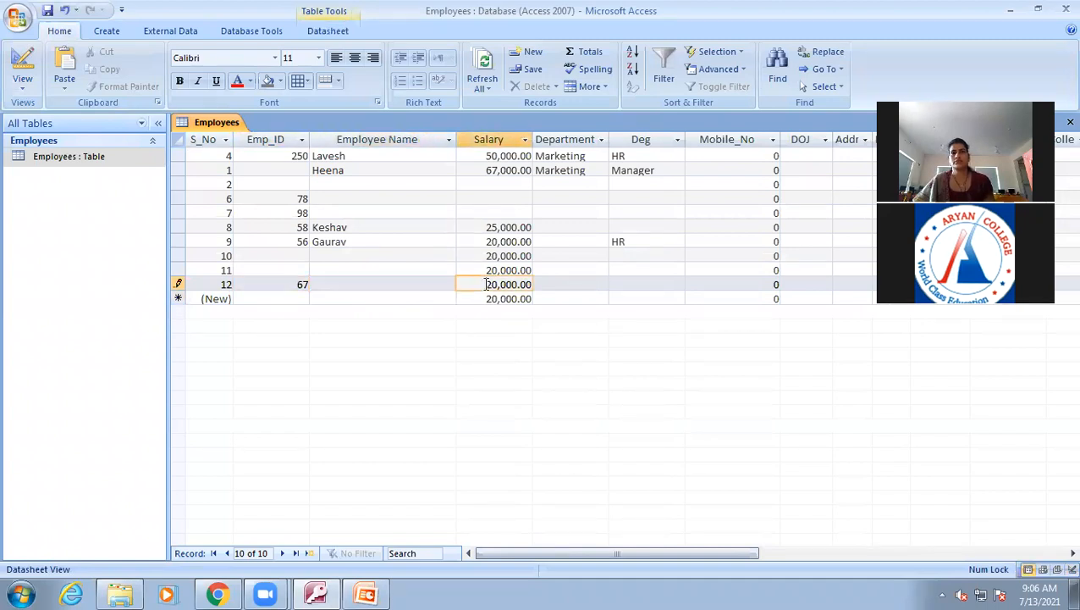
click(572, 288)
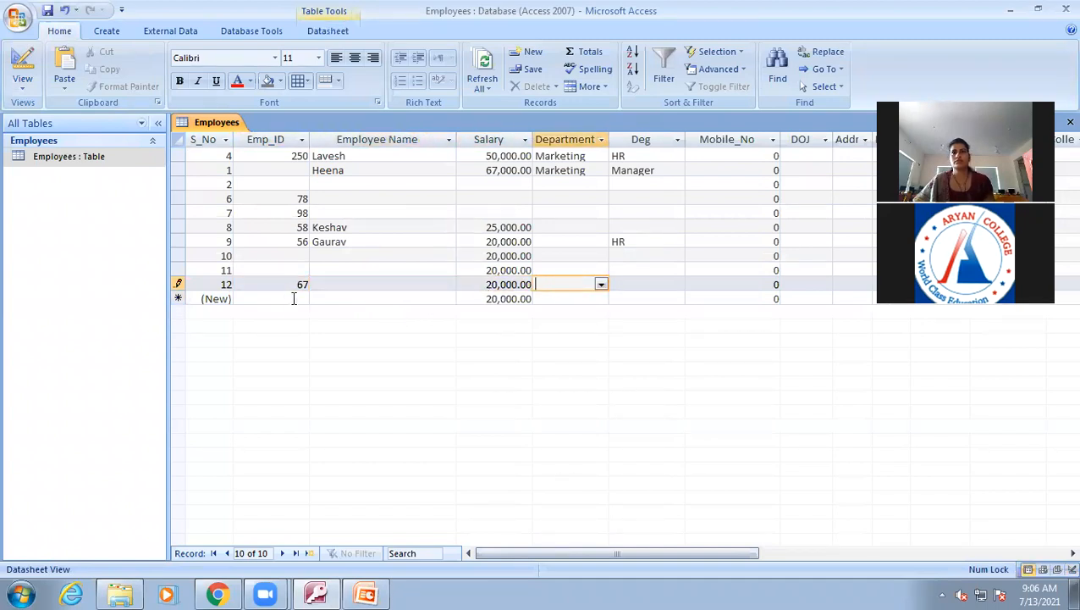
click(292, 296)
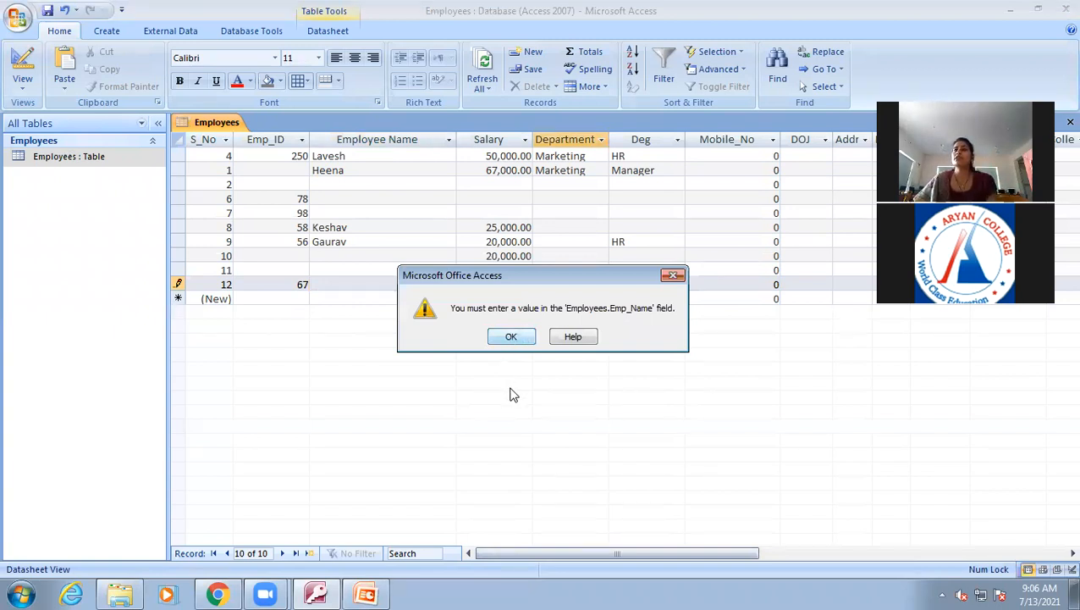
click(509, 337)
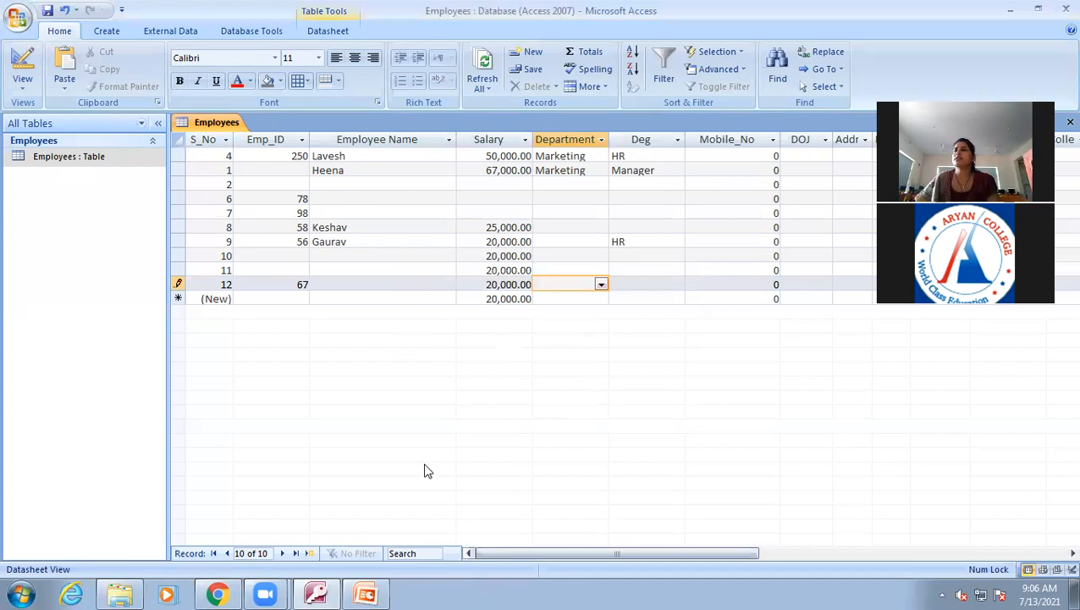
- Enter a zero-length string ("") as the employee name for Emp_ID 67 and commit the record
click(379, 286)
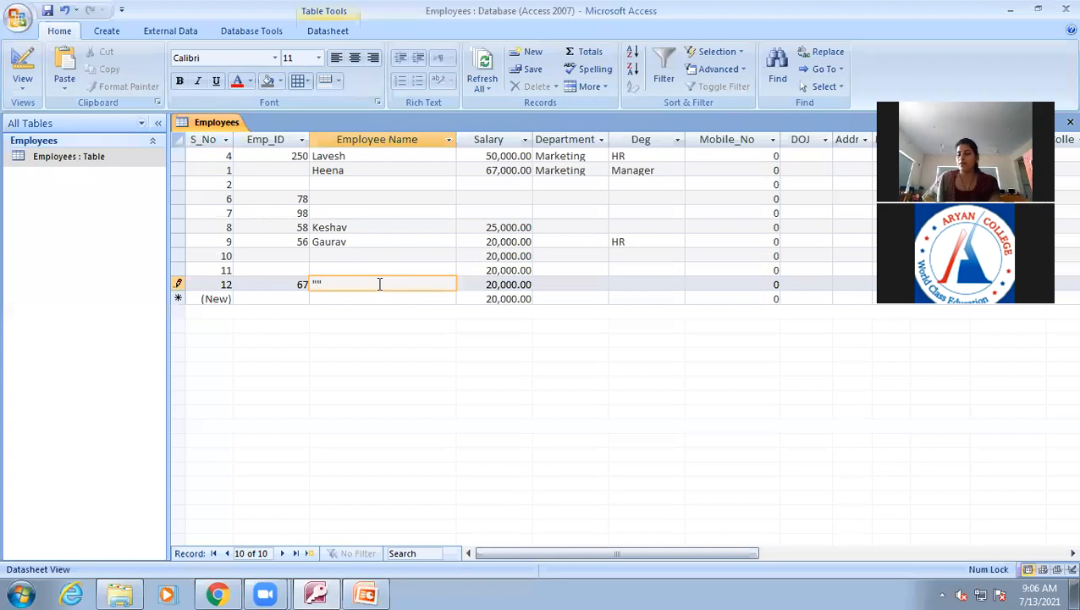
double_click(506, 284)
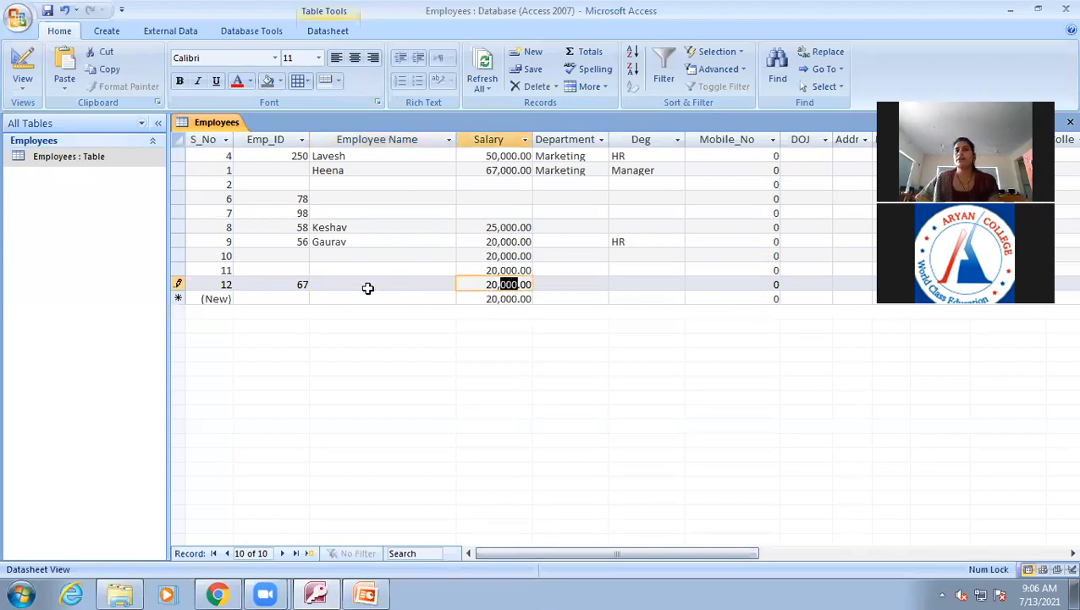
click(298, 298)
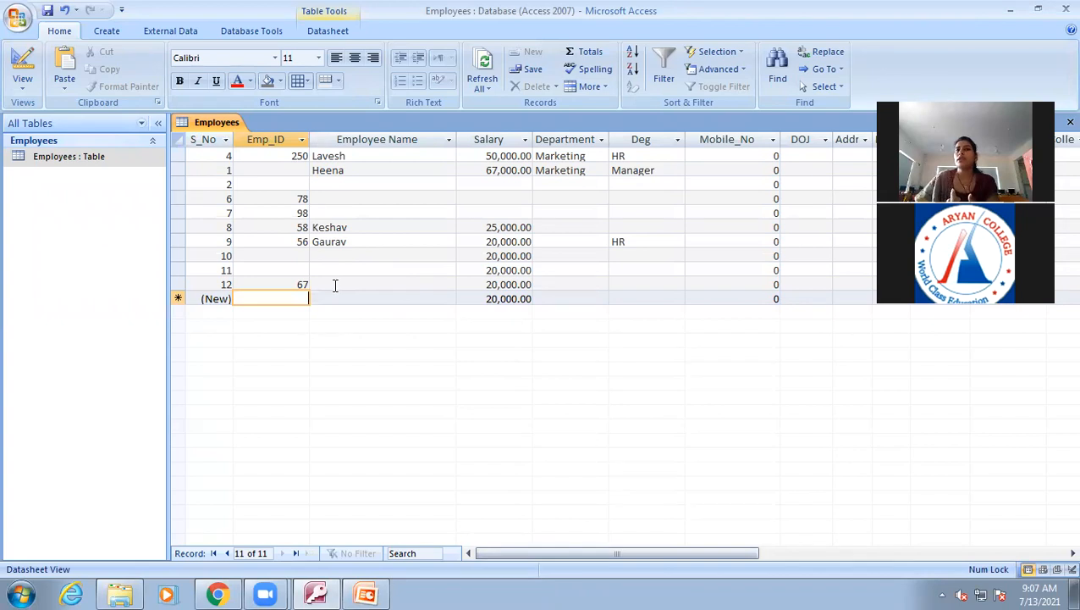
click(336, 285)
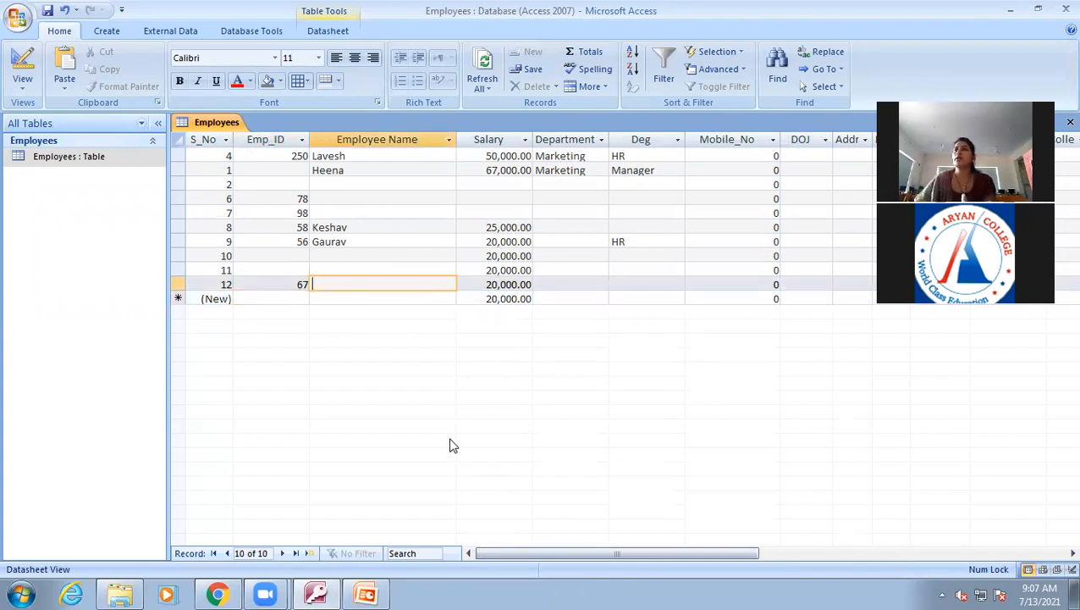
click(279, 299)
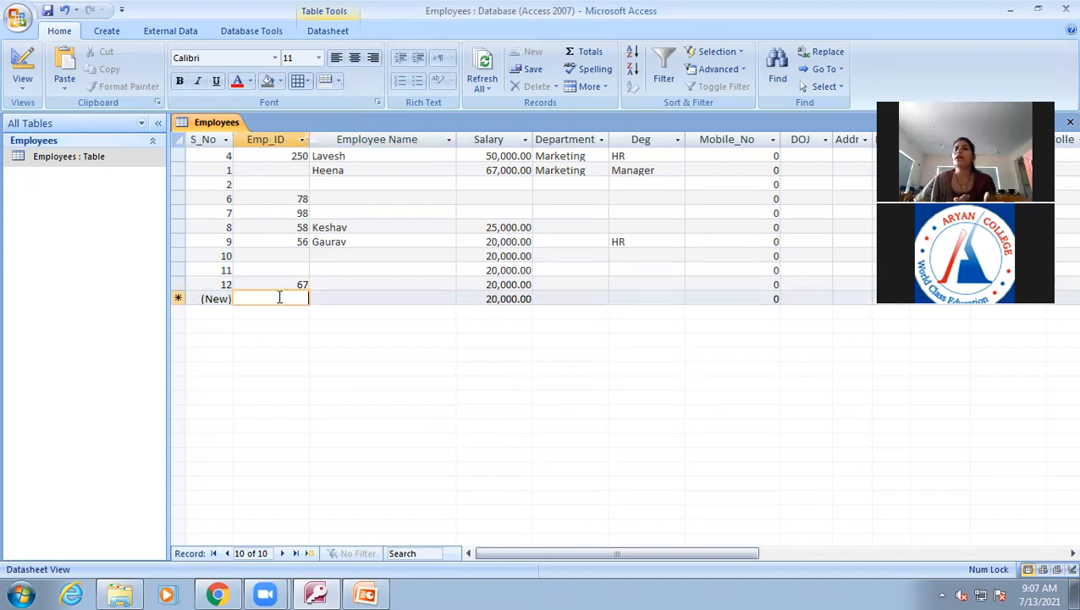
click(343, 297)
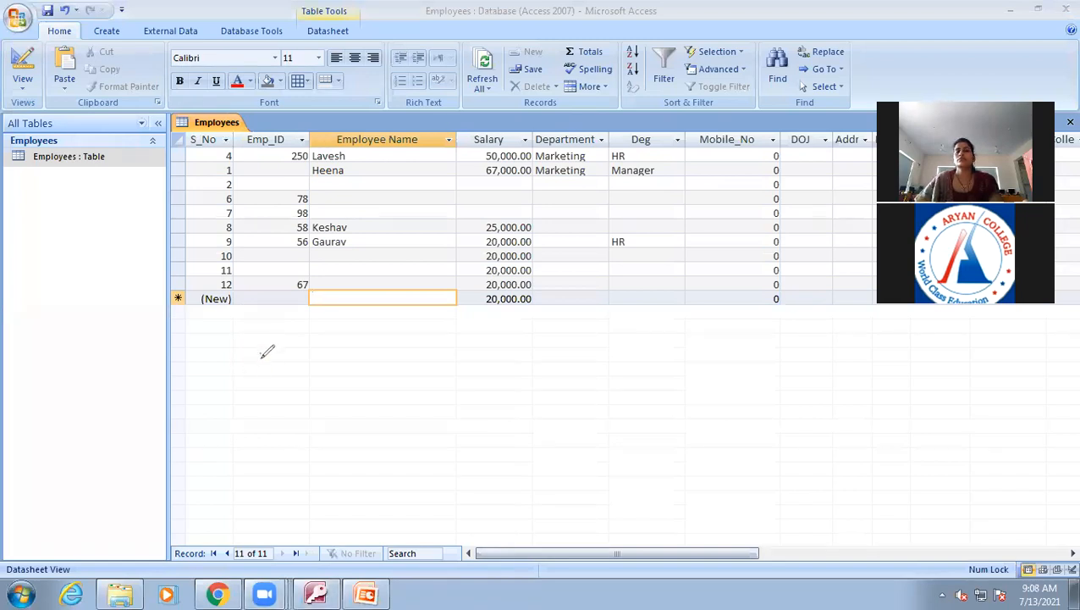
- Handwrite the word "Null" with the blue annotation pen in the empty area below the records
mouse_move(260, 372)
mouse_down()
mouse_move(314, 353)
mouse_move(254, 396)
mouse_up()
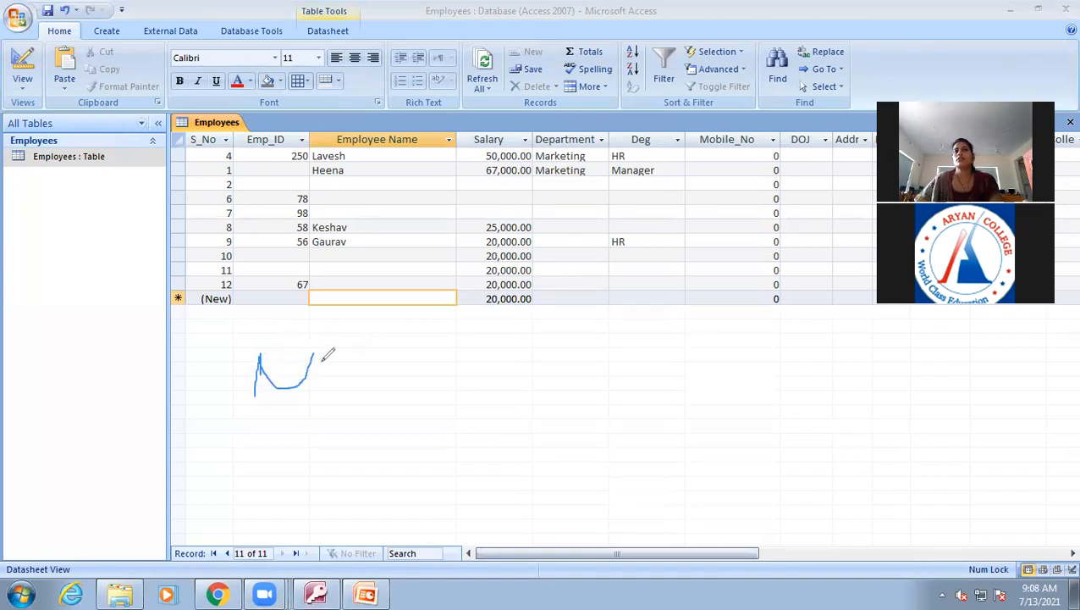
mouse_move(313, 353)
mouse_down()
mouse_move(311, 388)
mouse_move(261, 354)
mouse_move(360, 385)
mouse_move(387, 347)
mouse_move(374, 388)
mouse_up()
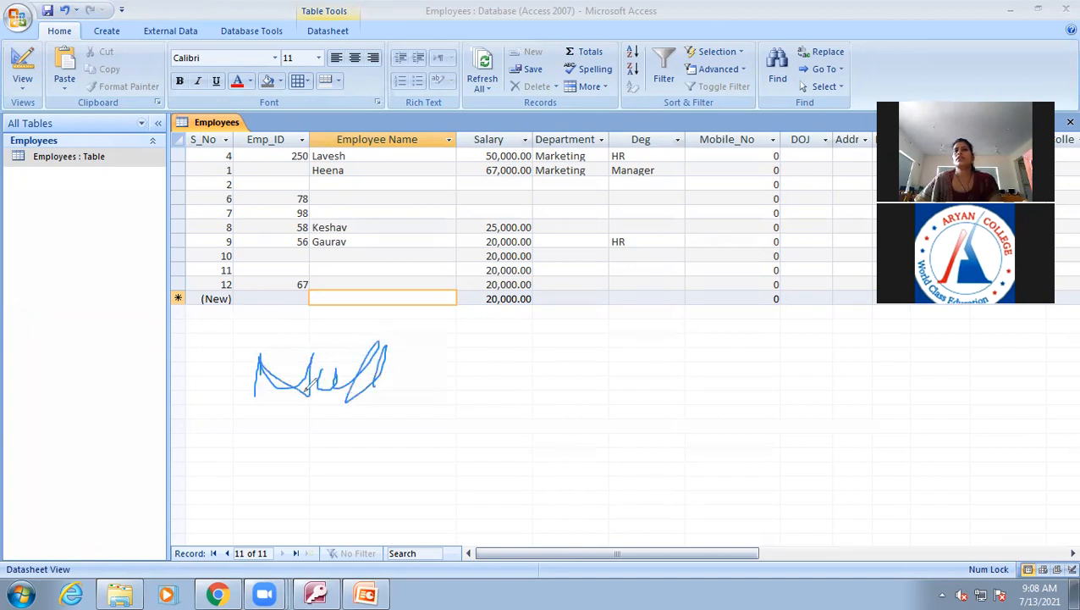
- Handwrite "ZLS" below the word "Null" and draw a box beside each, with quotation marks inside the lower one
mouse_move(285, 440)
mouse_down()
mouse_move(343, 435)
mouse_move(372, 462)
mouse_up()
mouse_move(398, 428)
mouse_down()
mouse_move(398, 447)
mouse_move(441, 445)
mouse_up()
drag(470, 404, 434, 455)
mouse_move(451, 350)
mouse_down()
mouse_move(450, 360)
mouse_move(581, 375)
mouse_move(635, 332)
mouse_move(449, 336)
mouse_move(451, 354)
mouse_up()
mouse_move(511, 408)
mouse_down()
mouse_move(511, 422)
mouse_move(561, 449)
mouse_move(669, 449)
mouse_move(715, 430)
mouse_move(721, 403)
mouse_move(493, 396)
mouse_move(518, 414)
mouse_move(565, 416)
mouse_up()
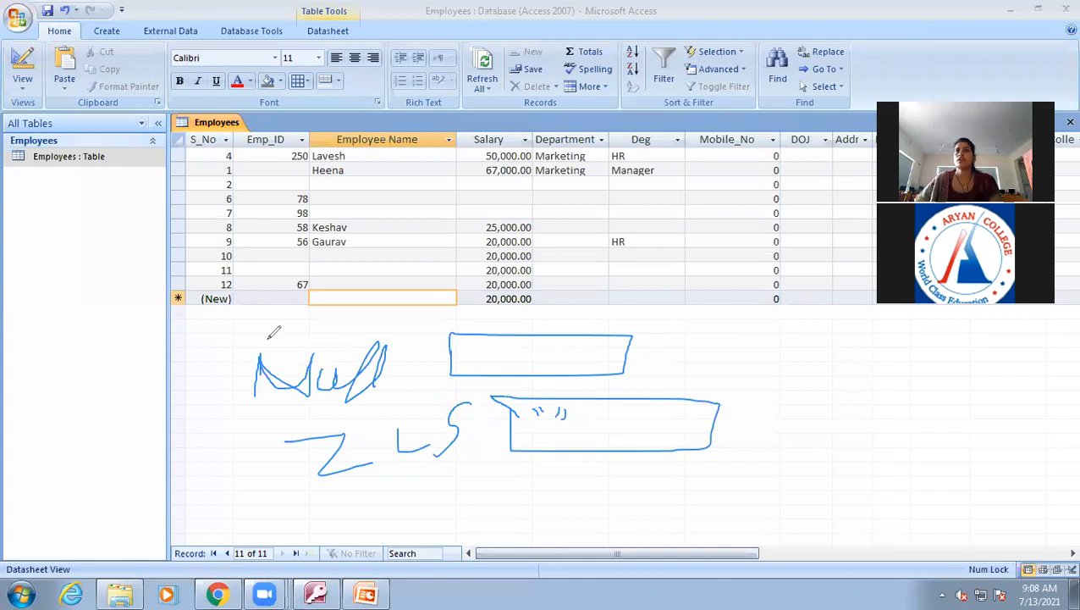
- Mark the handwritten notes and the empty area near them with red ticks and crosses, and clear all annotations
mouse_move(227, 347)
mouse_down()
mouse_move(254, 393)
mouse_move(217, 358)
mouse_move(237, 357)
mouse_up()
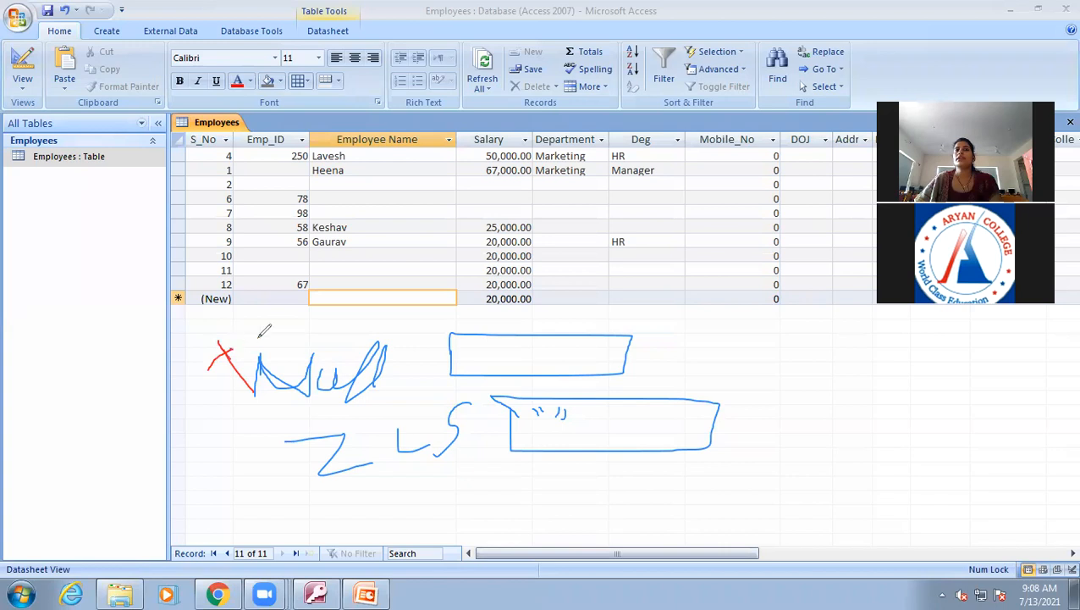
drag(759, 339, 834, 305)
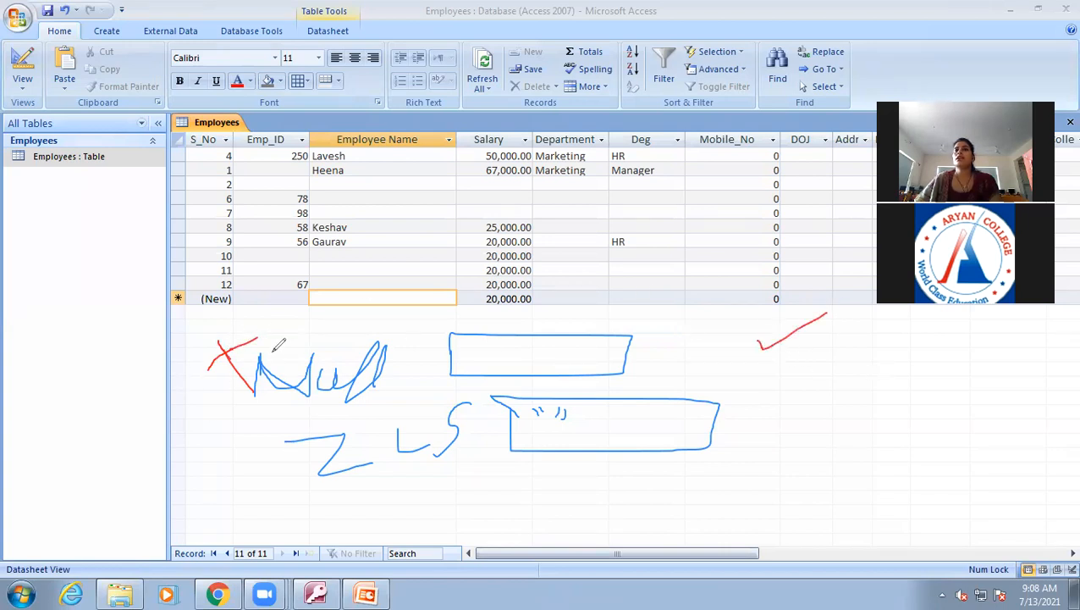
mouse_move(795, 343)
mouse_down()
mouse_move(796, 364)
mouse_move(804, 346)
mouse_up()
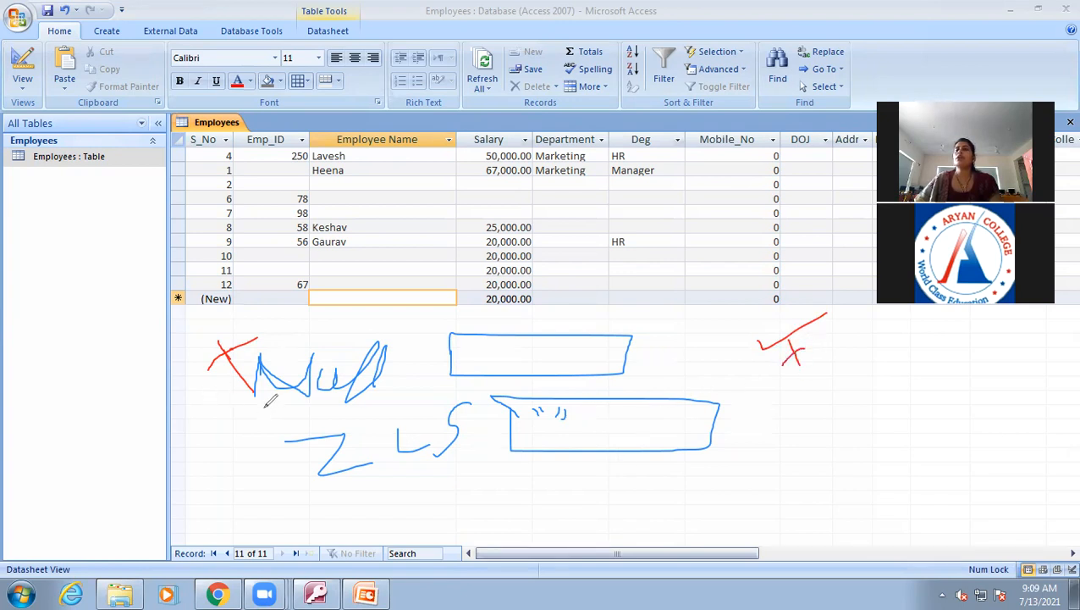
drag(372, 352, 434, 324)
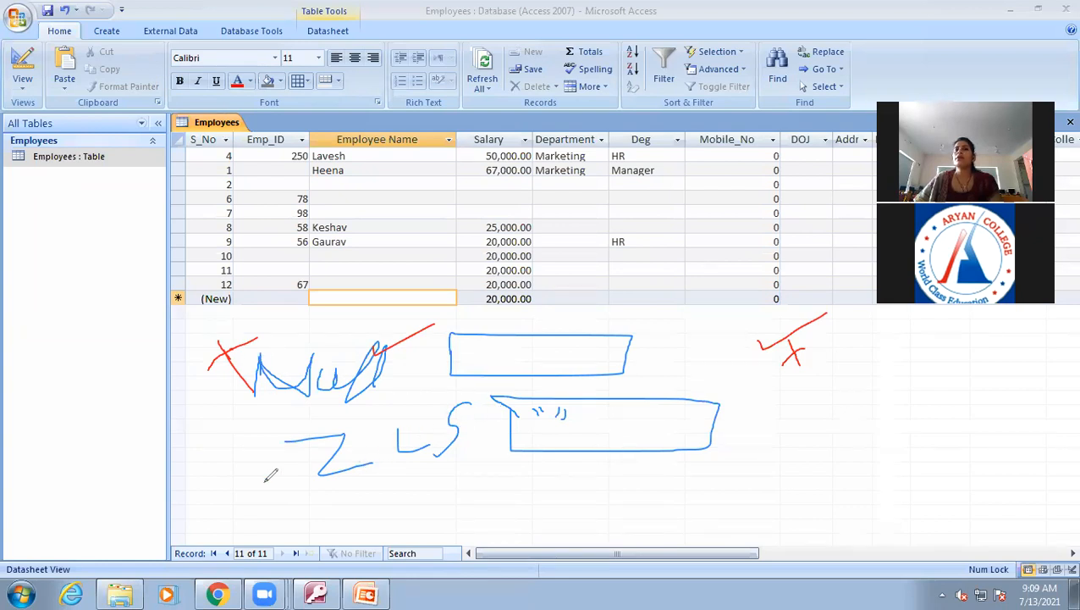
drag(201, 484, 252, 464)
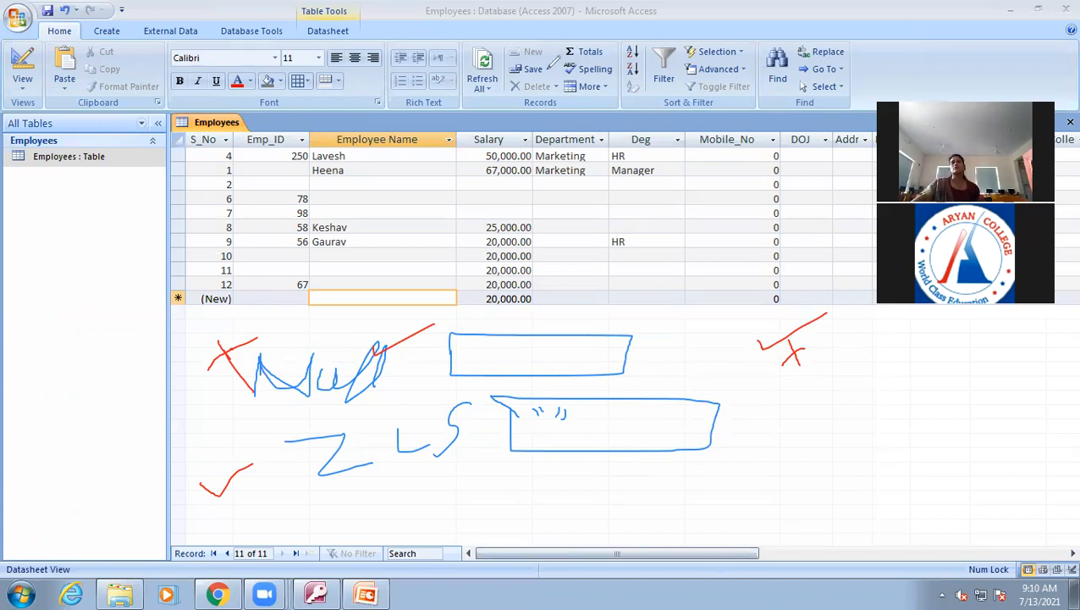
click(591, 130)
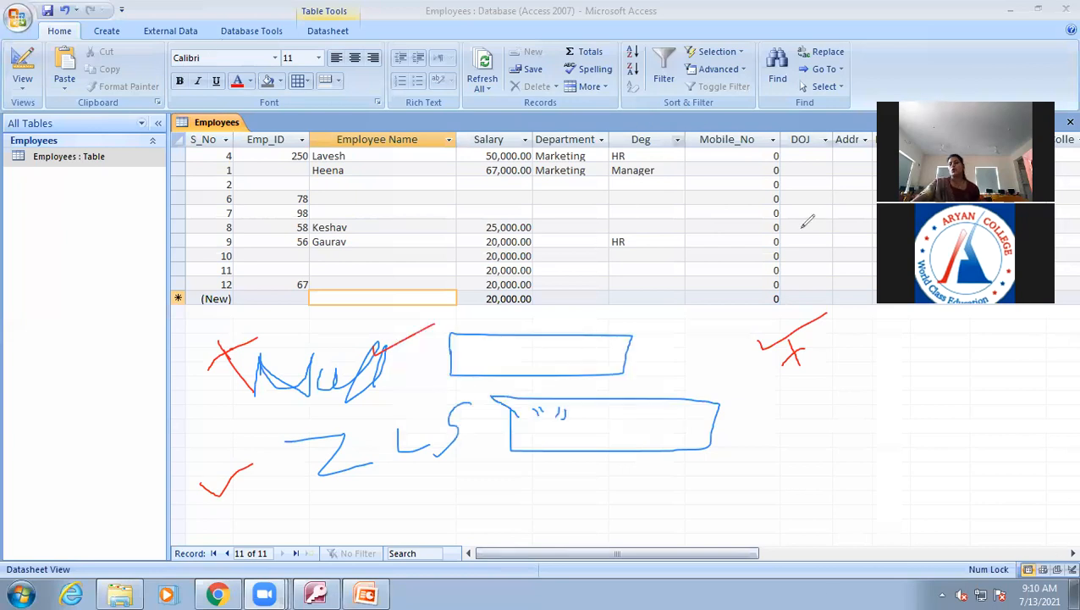
click(805, 72)
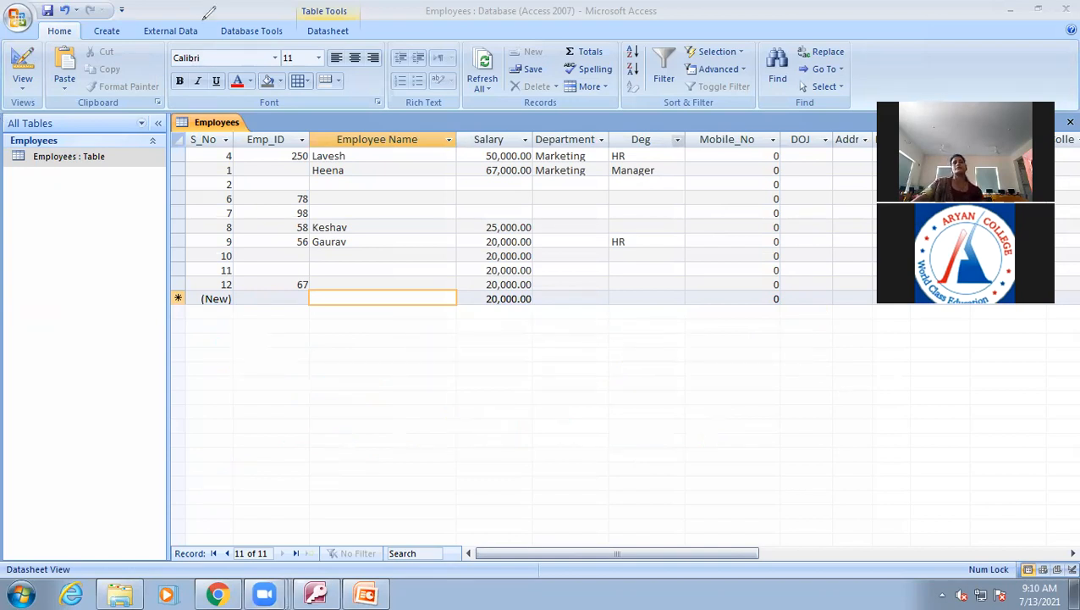
- Set the Emp_Name field's Allow Zero Length property to No, save the table design and return to Datasheet view
click(23, 72)
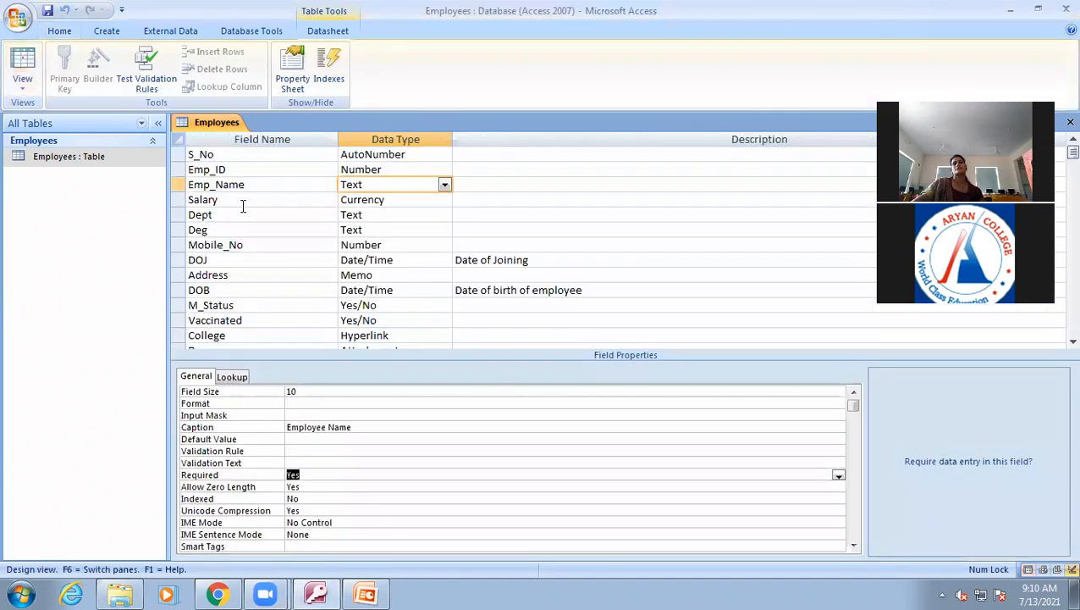
click(292, 487)
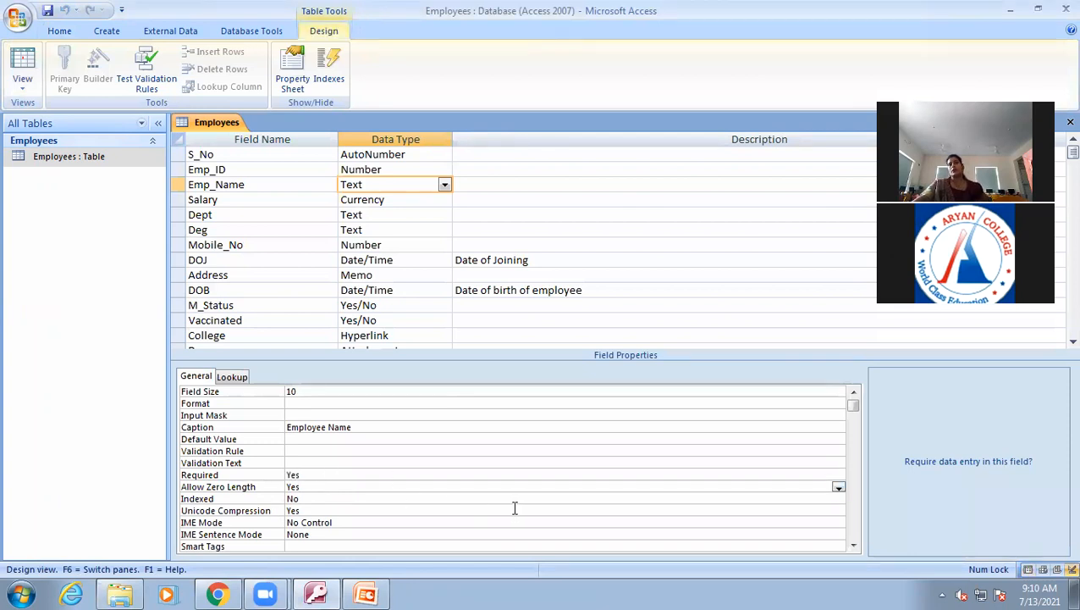
click(837, 486)
right_click(836, 482)
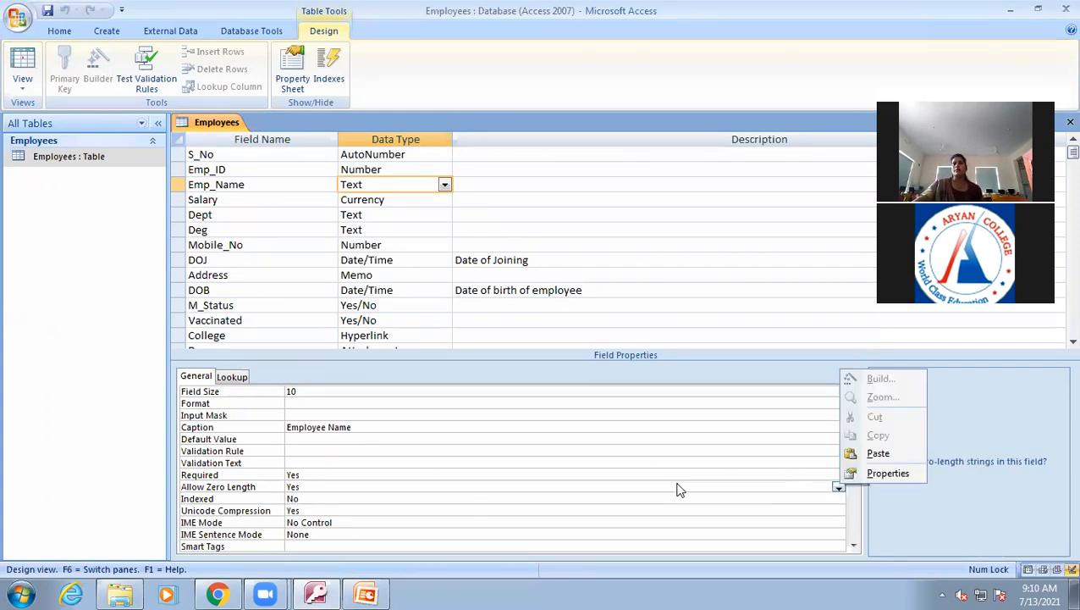
click(320, 486)
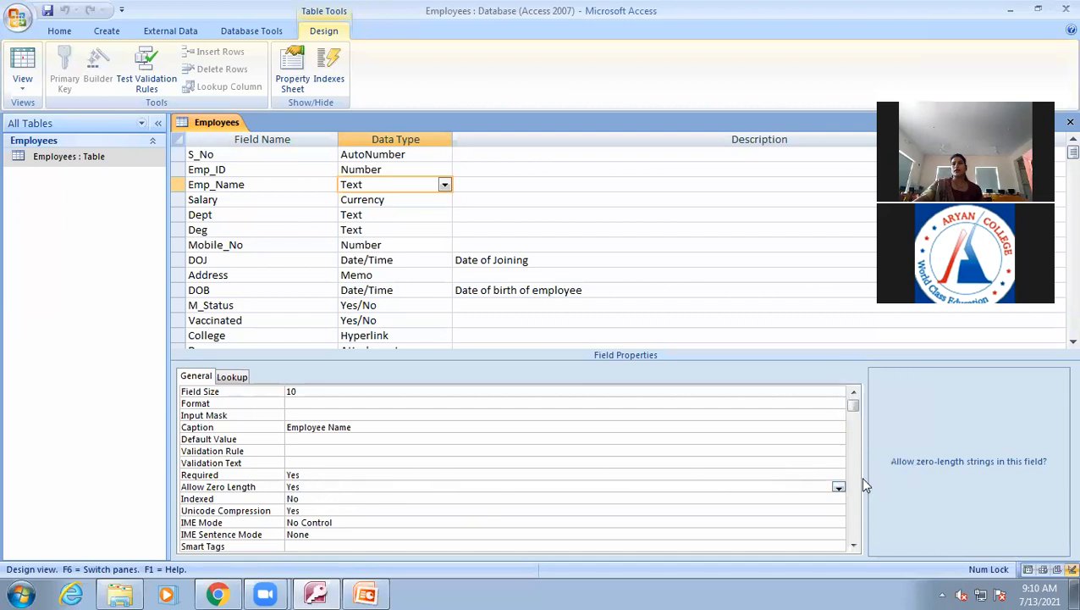
click(837, 488)
click(790, 510)
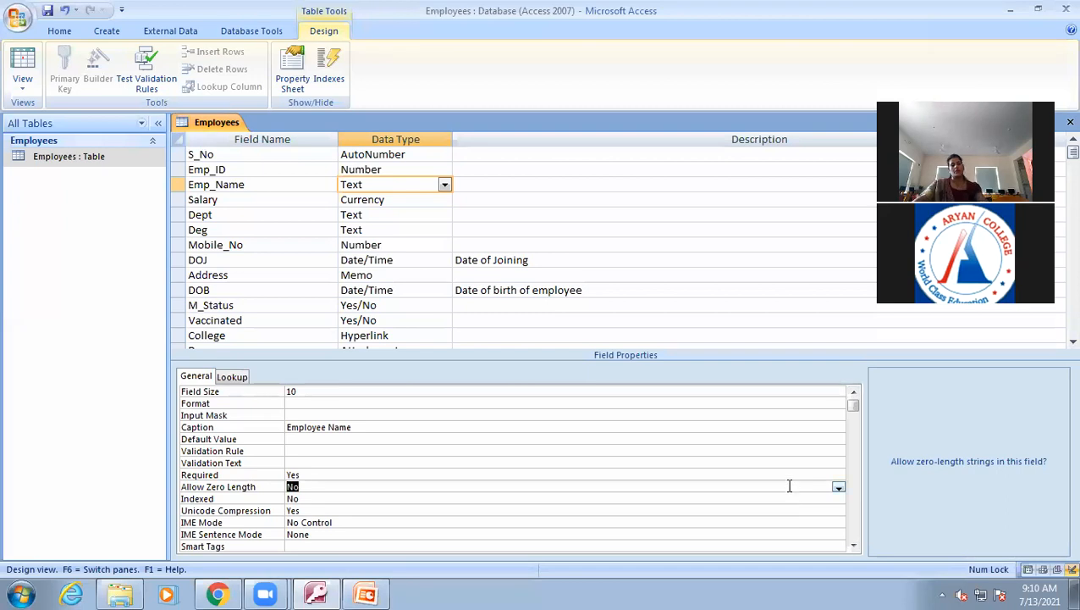
key(ctrl+s)
click(479, 339)
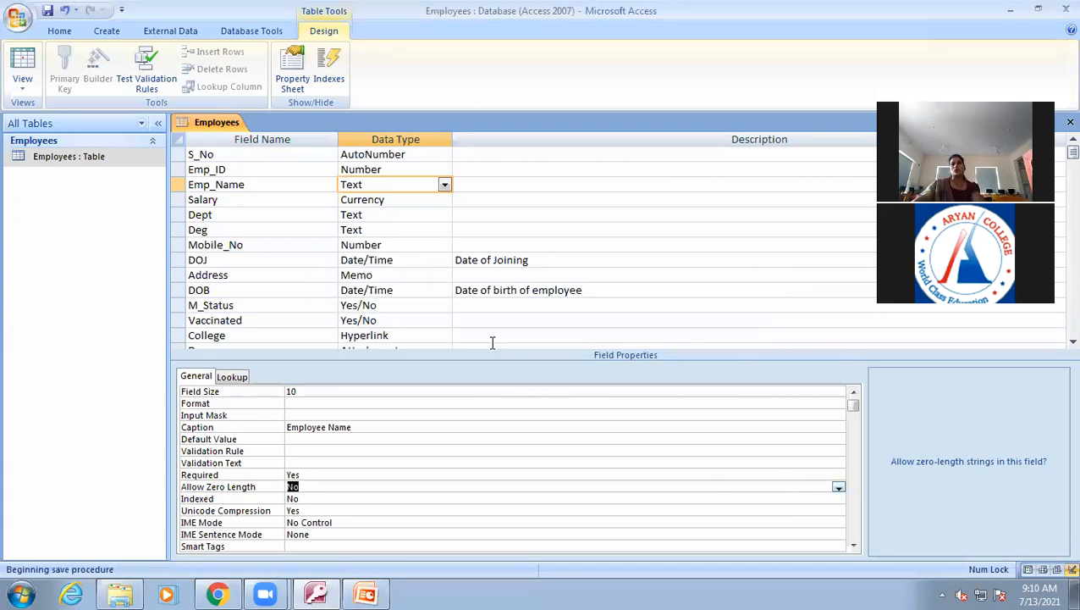
click(23, 61)
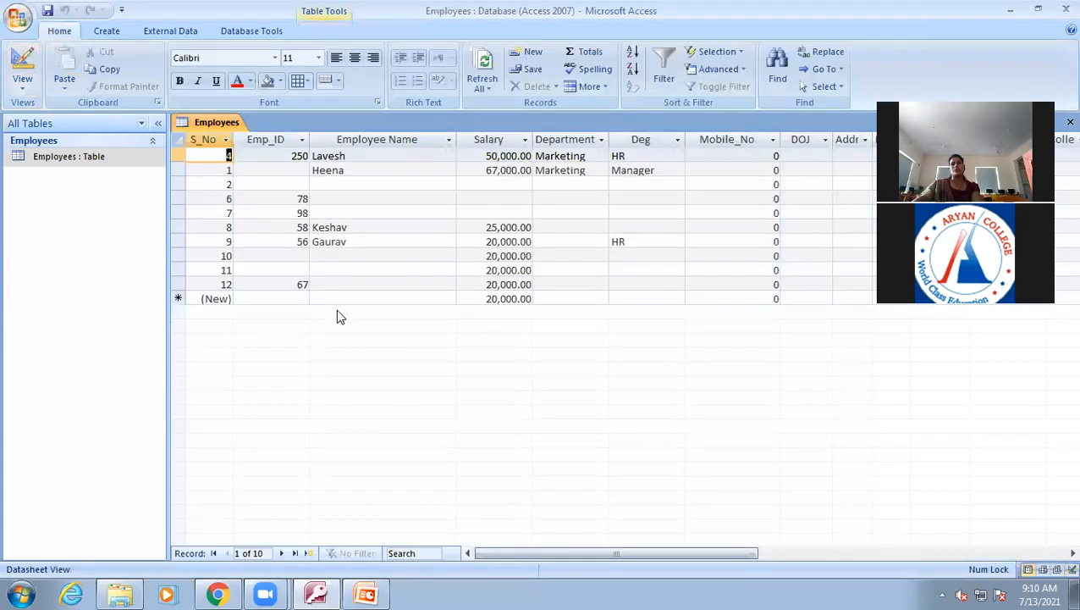
- Try to enter 655 as the Emp_ID of a new record, and clear that value
click(289, 297)
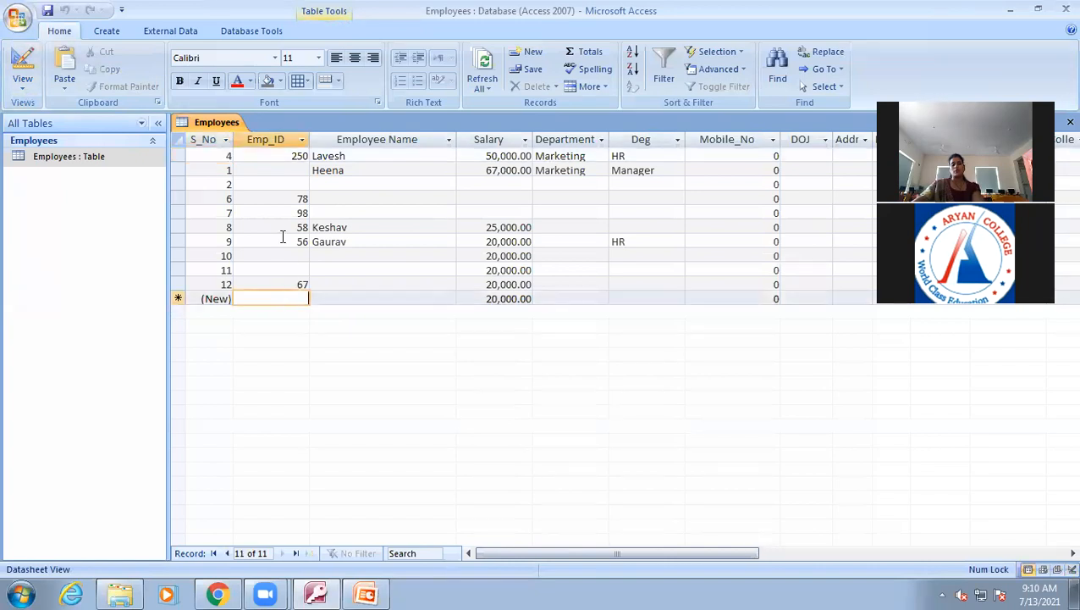
text(655)
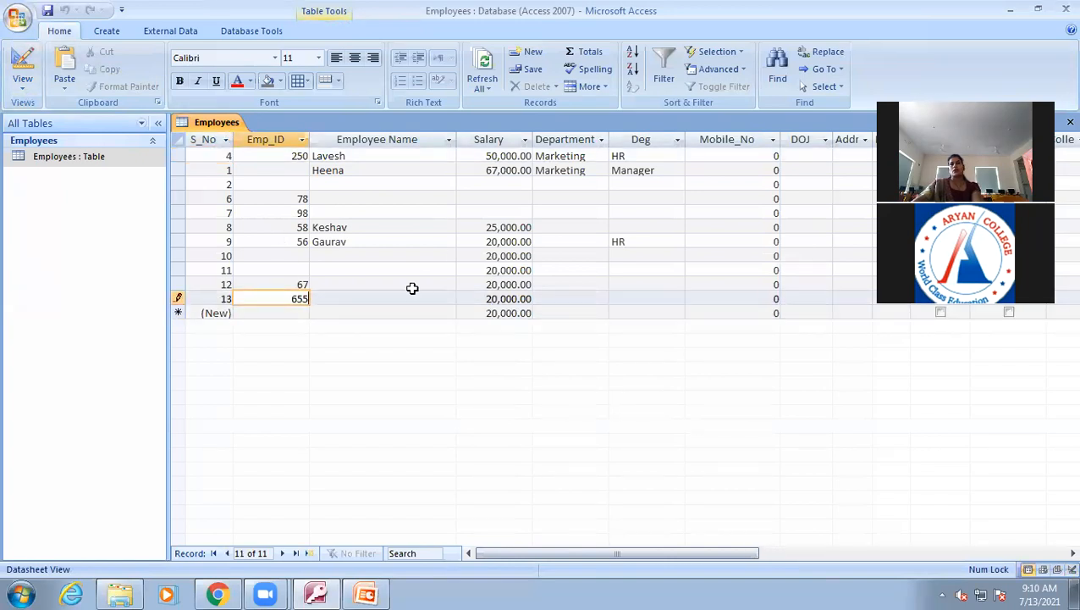
click(410, 298)
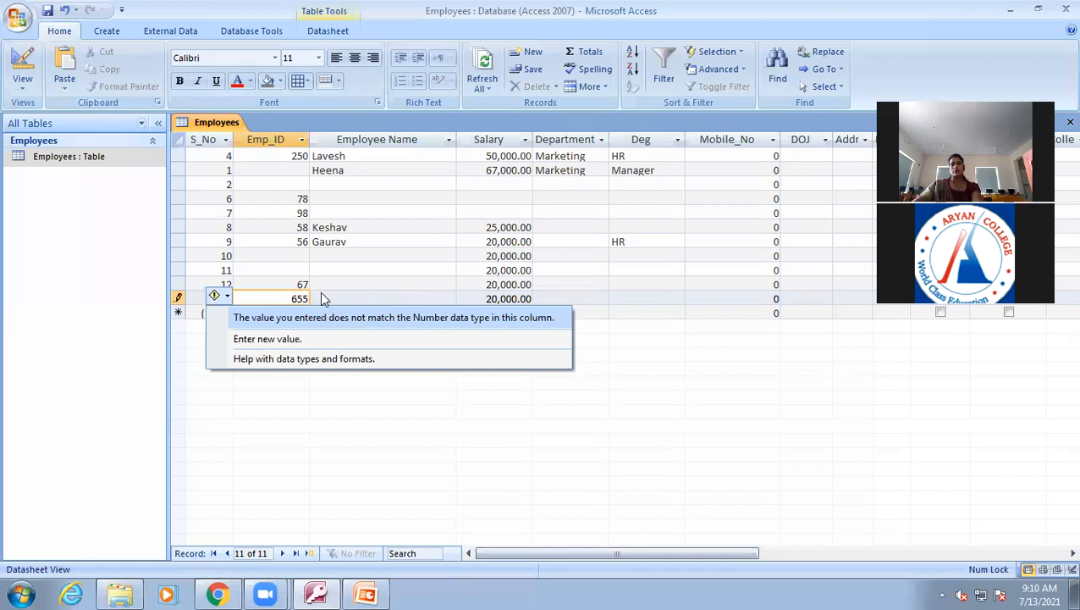
key(Up)
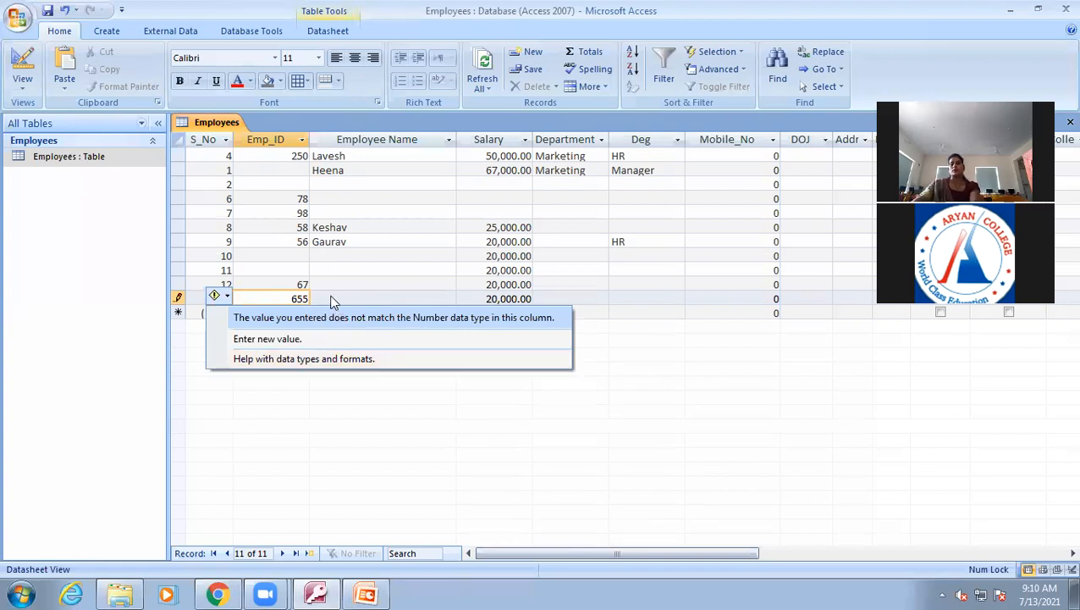
click(309, 339)
key(BackSpace)
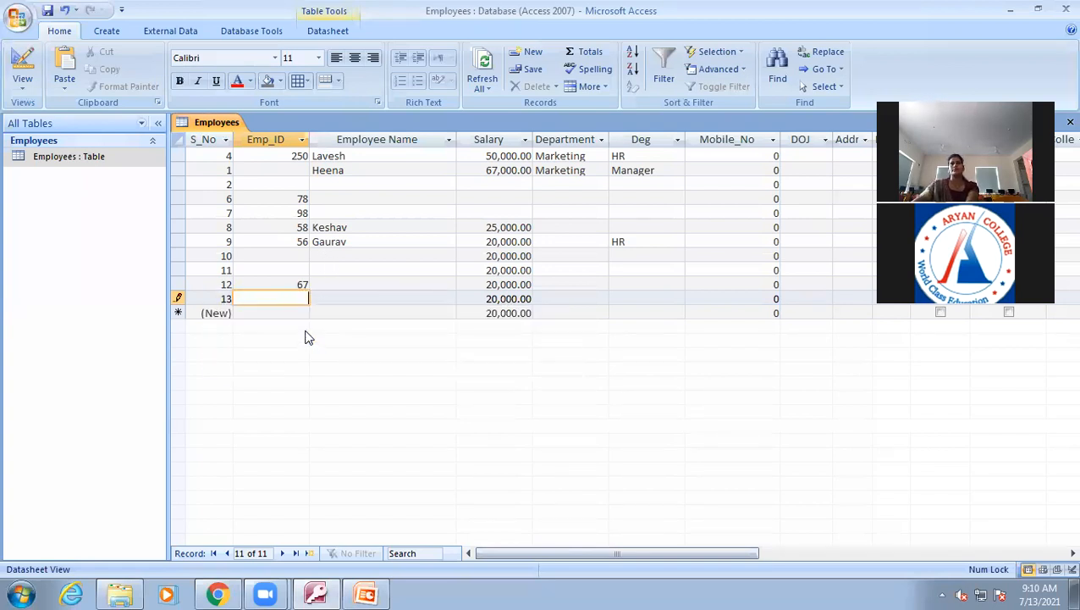
- Enter 67 as the new record's Emp_ID and try to commit the record with the employee name left blank
text(67)
click(347, 297)
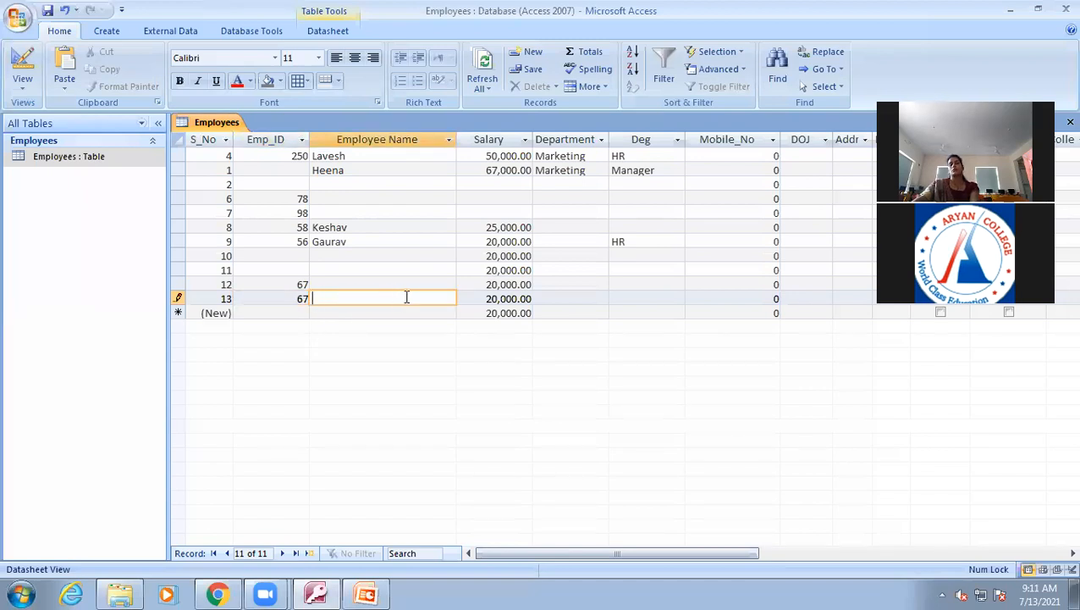
click(284, 305)
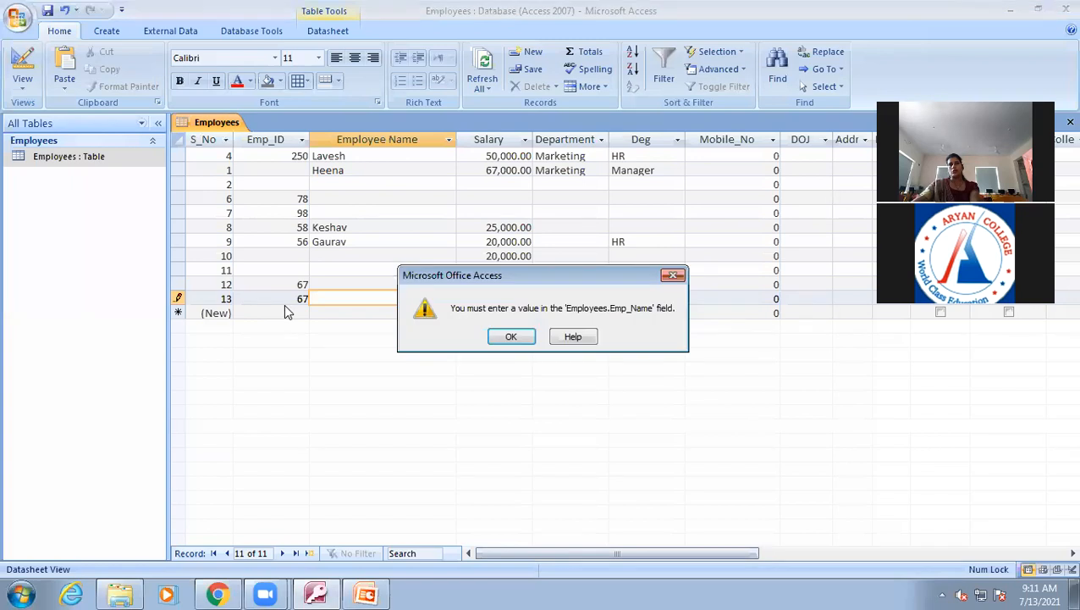
click(488, 338)
- Try to commit the new record with a zero-length string ("") as the employee name
text(")
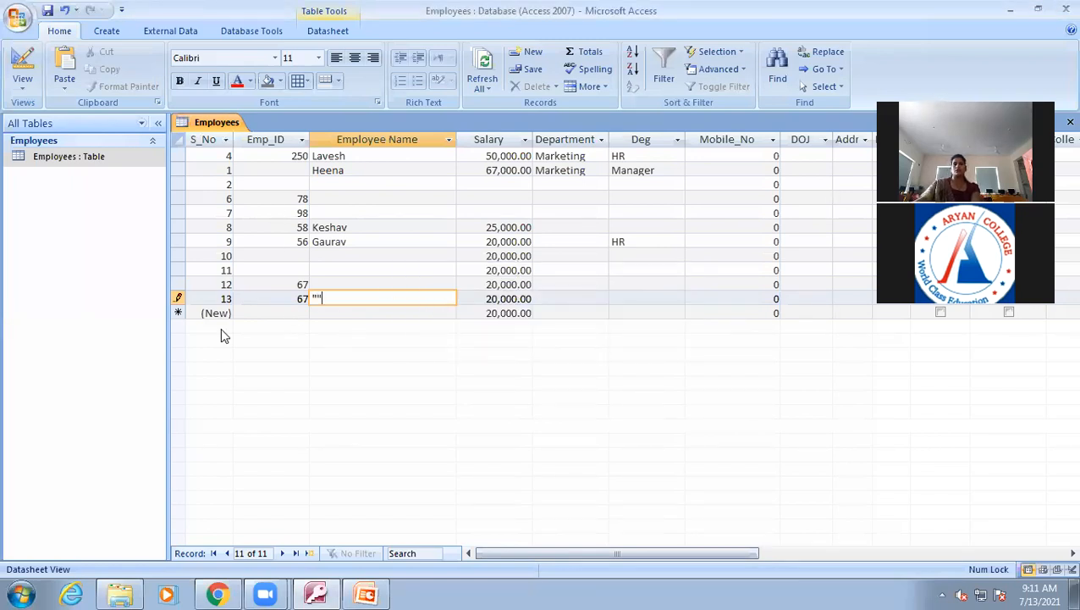
click(265, 316)
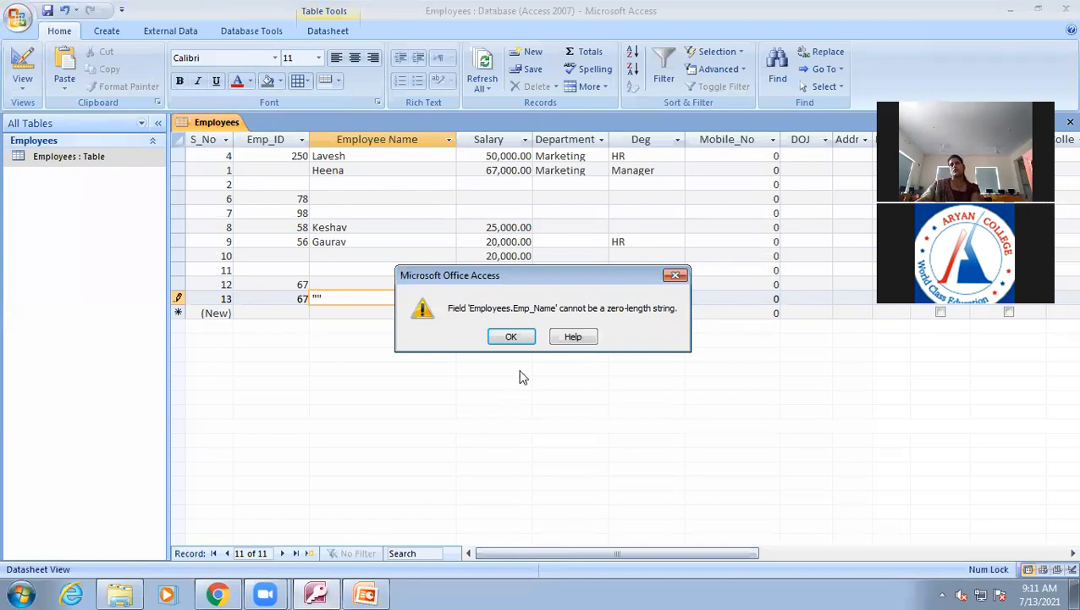
click(508, 337)
- Replace the new record's employee name with "tte" and commit the record
key(BackSpace)
key(BackSpace)
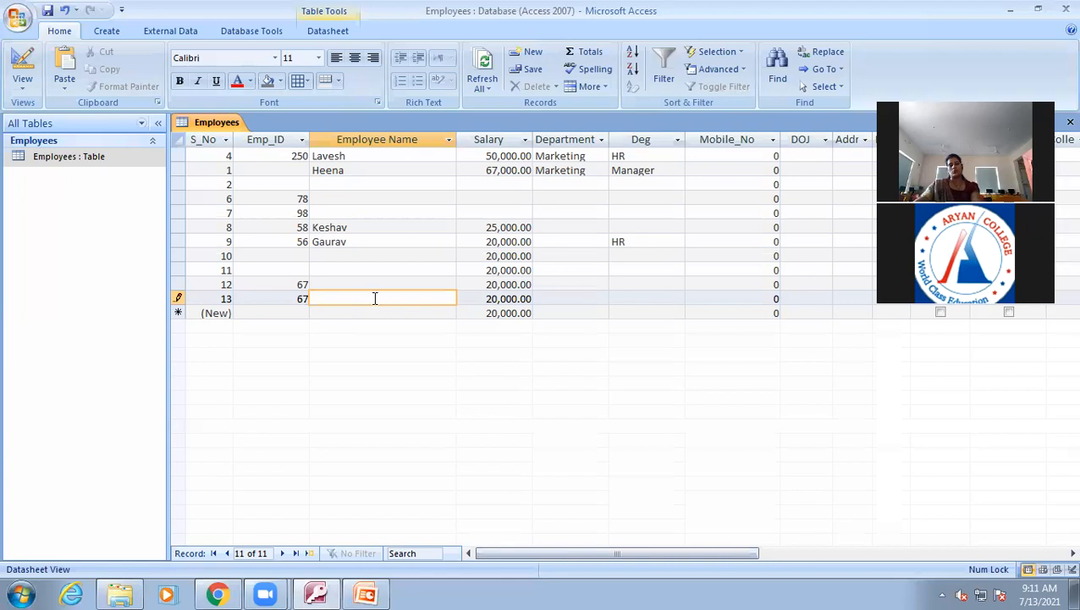
text(tte)
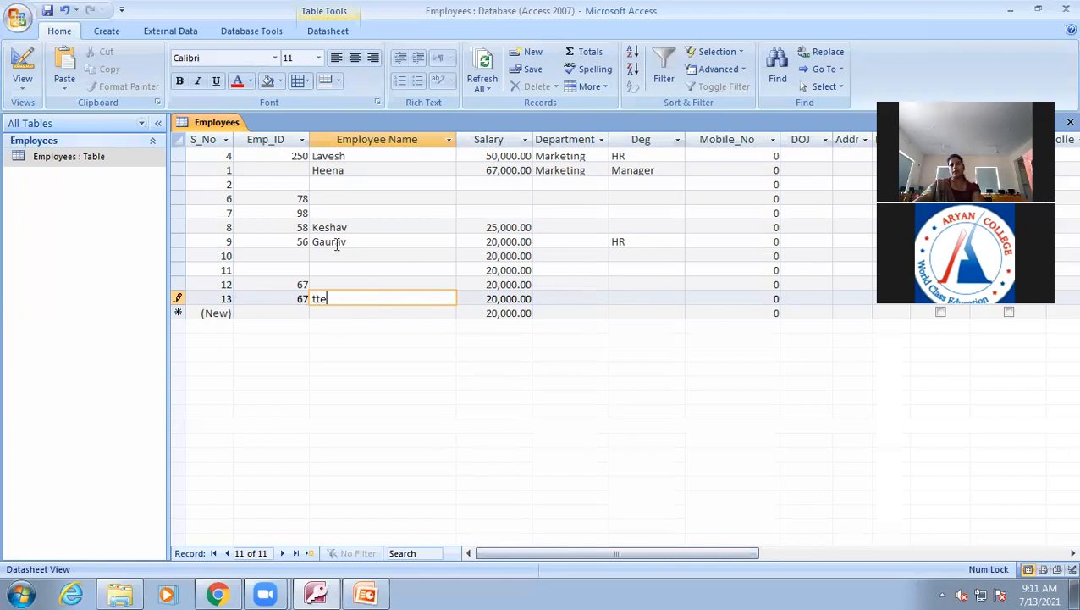
click(292, 314)
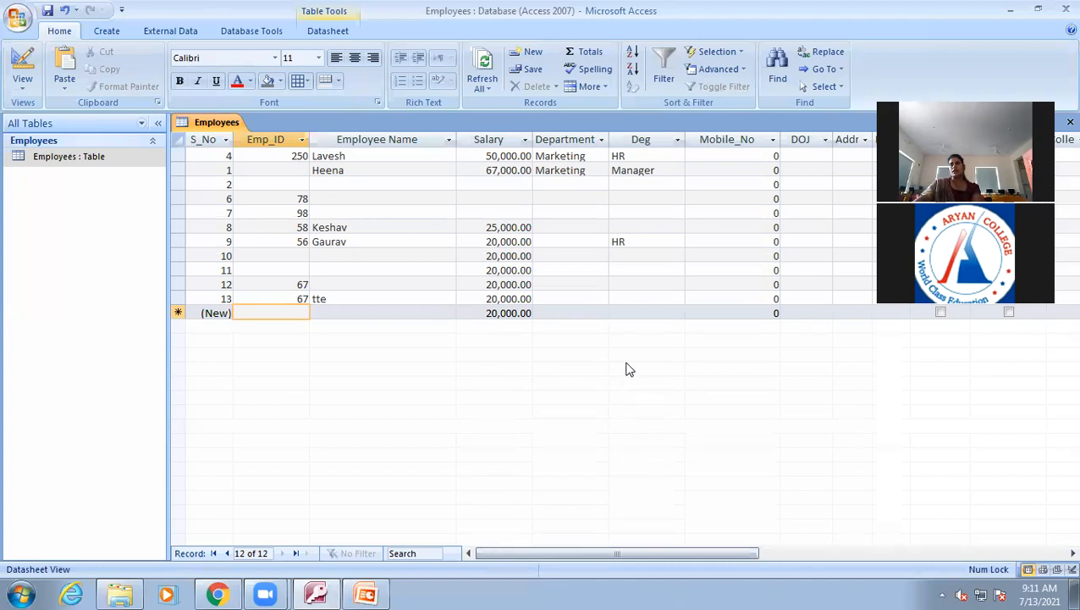
- Examine the Format property of the Emp_Name field in Design view, and look over the records in Datasheet view
click(21, 60)
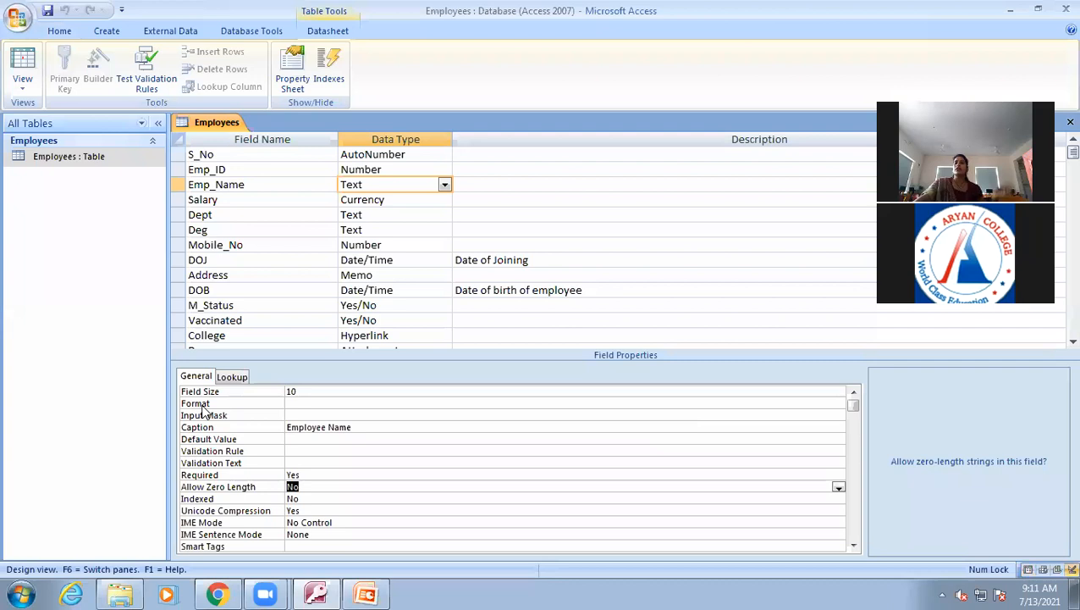
click(318, 403)
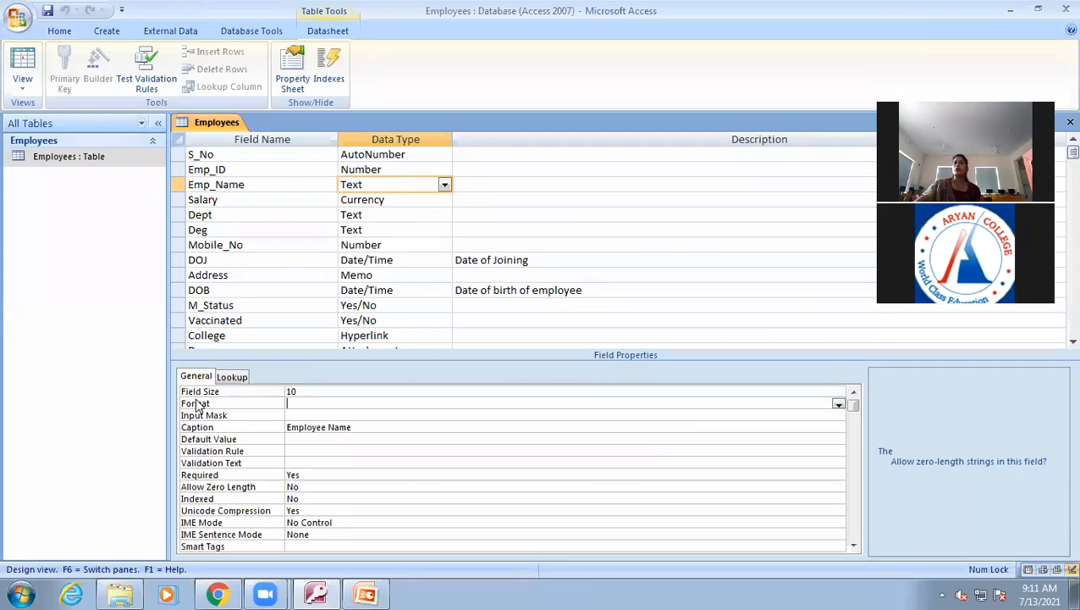
click(351, 403)
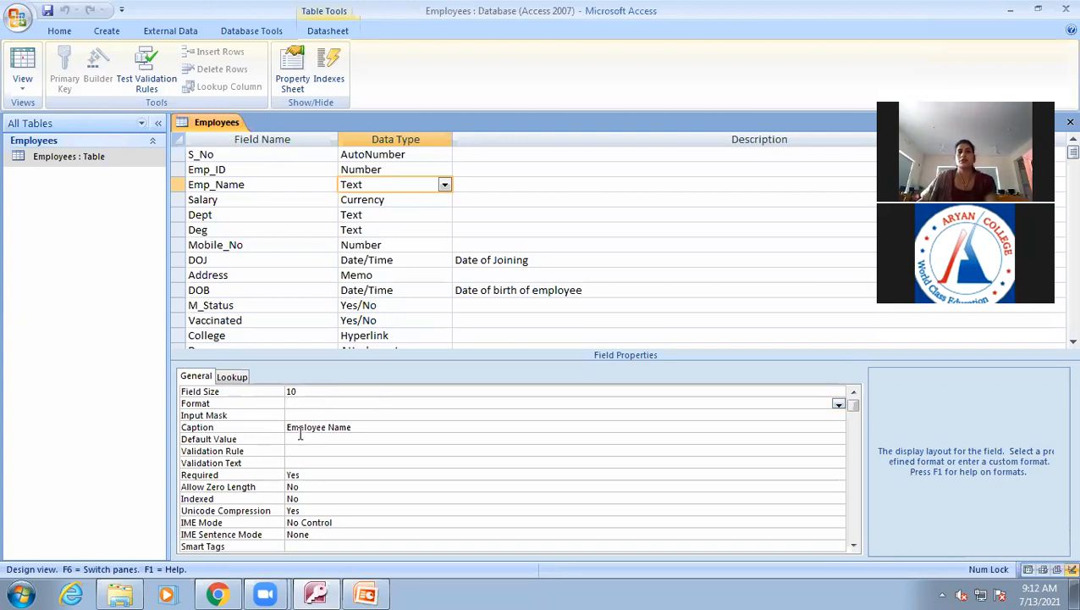
click(23, 66)
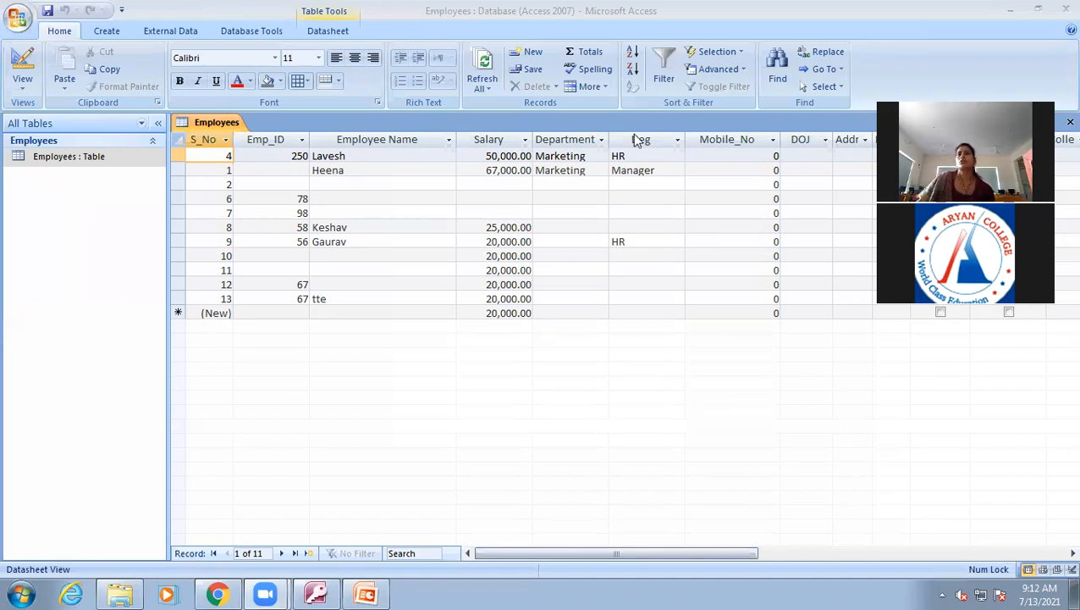
- In Design view, compare the available field properties of the Emp_ID, Salary and Address fields
click(13, 56)
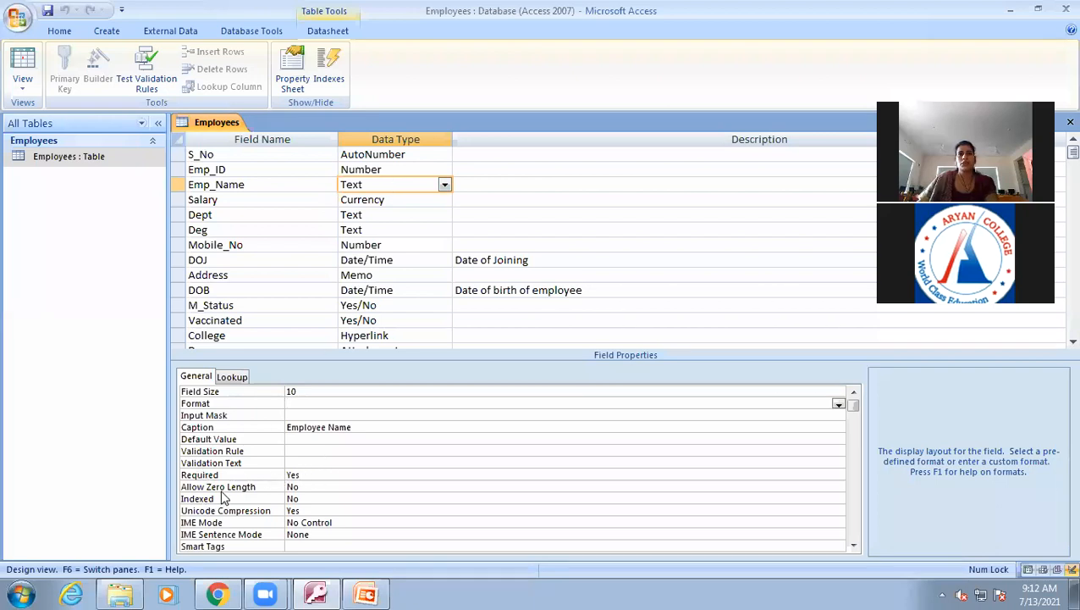
click(372, 168)
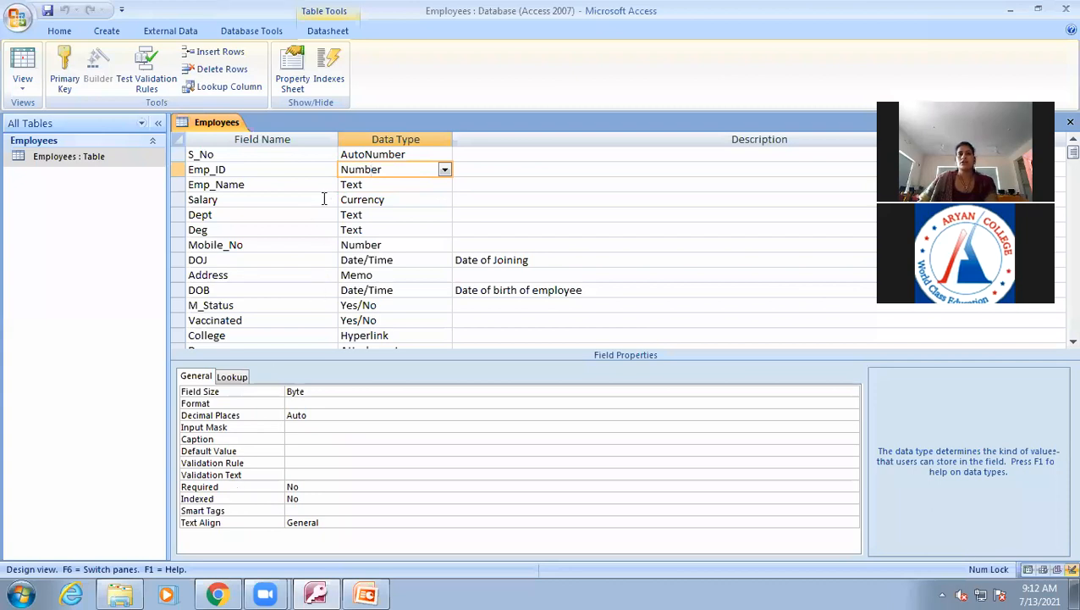
click(365, 199)
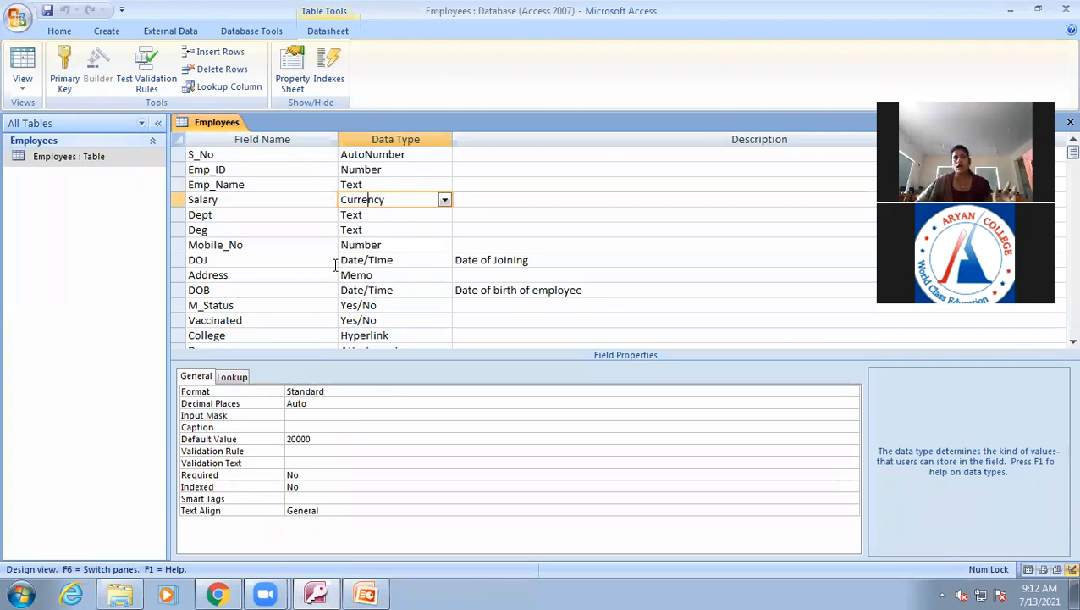
click(366, 276)
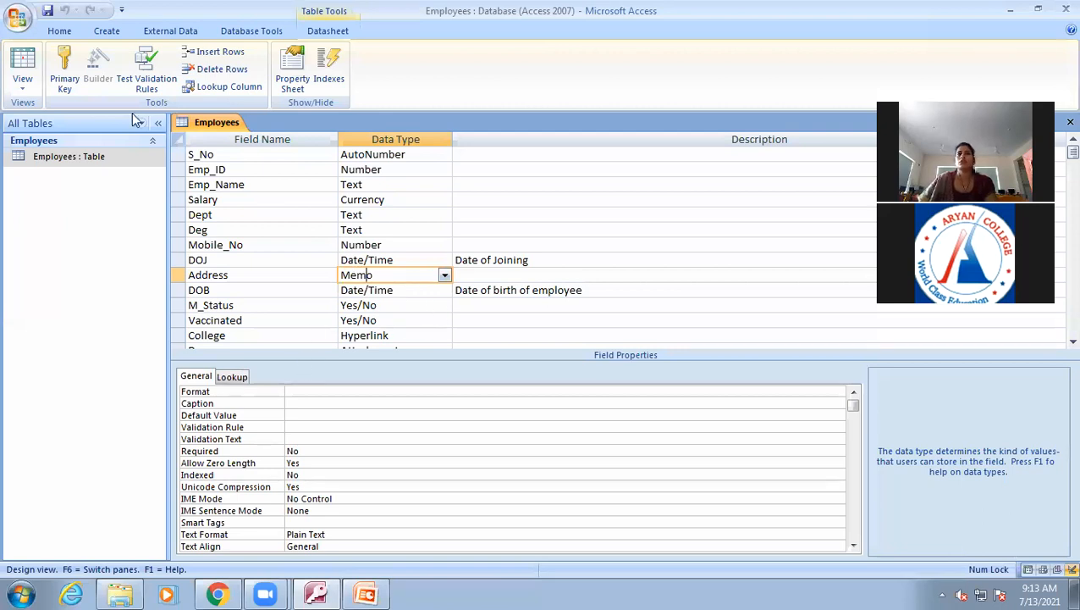
- Set the Format property of the Emp_Name field to > and view the records in Datasheet view
click(23, 66)
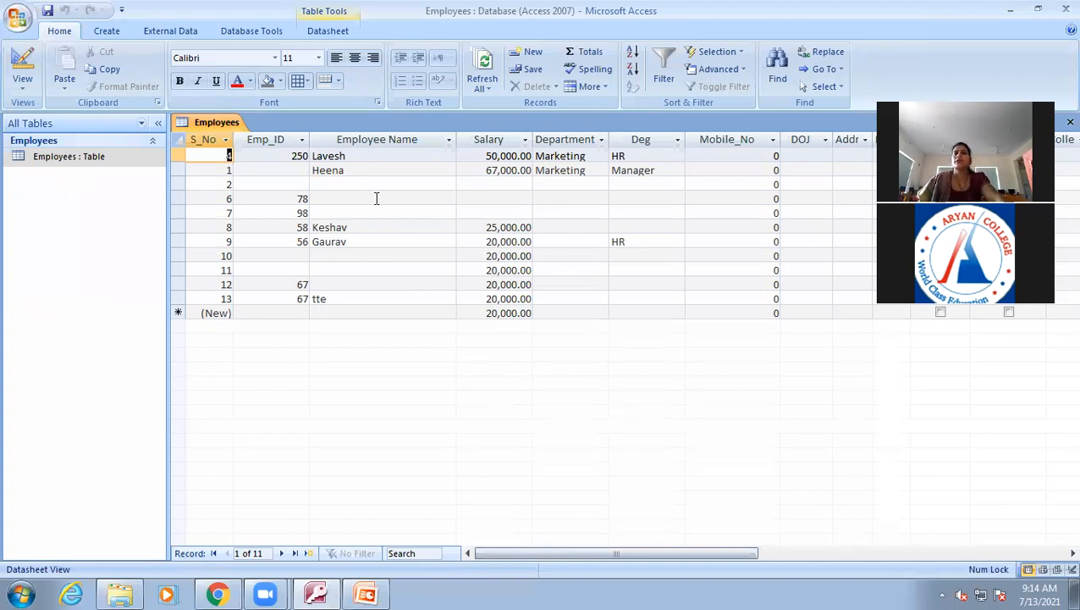
click(22, 61)
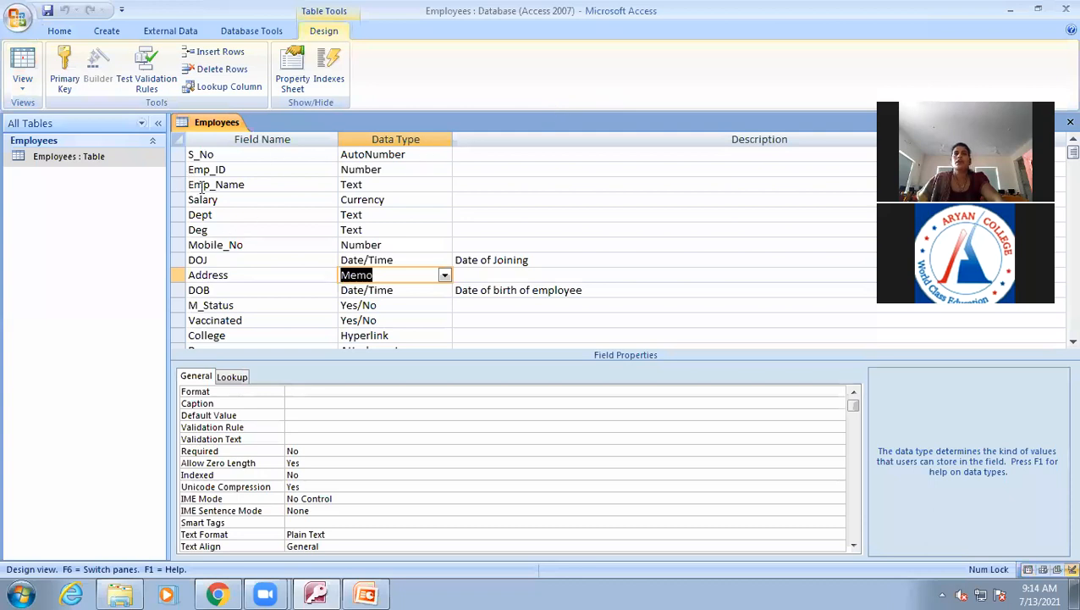
click(195, 183)
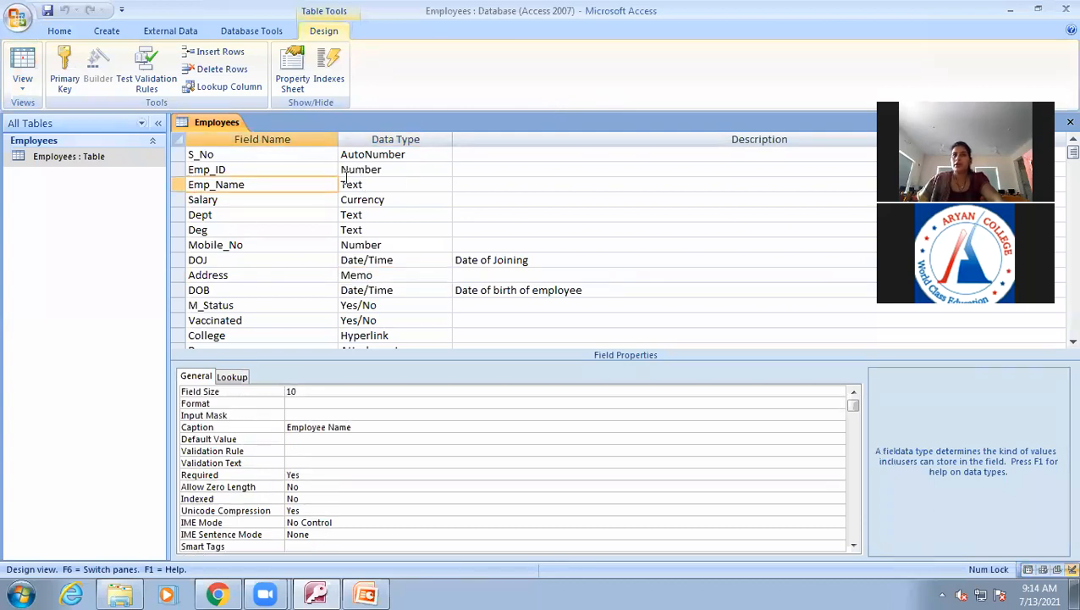
click(292, 405)
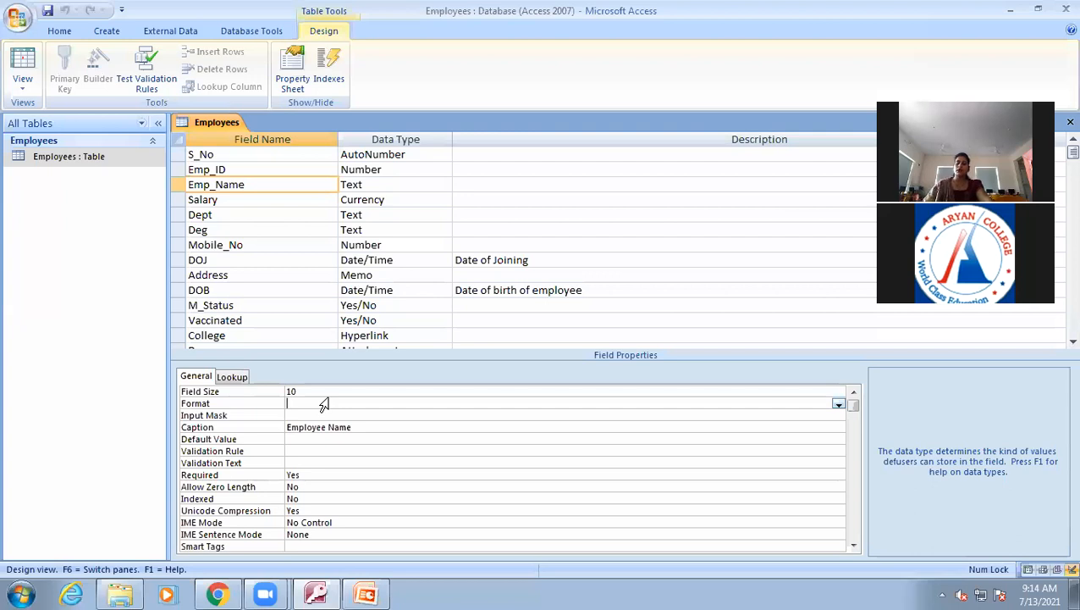
text(>)
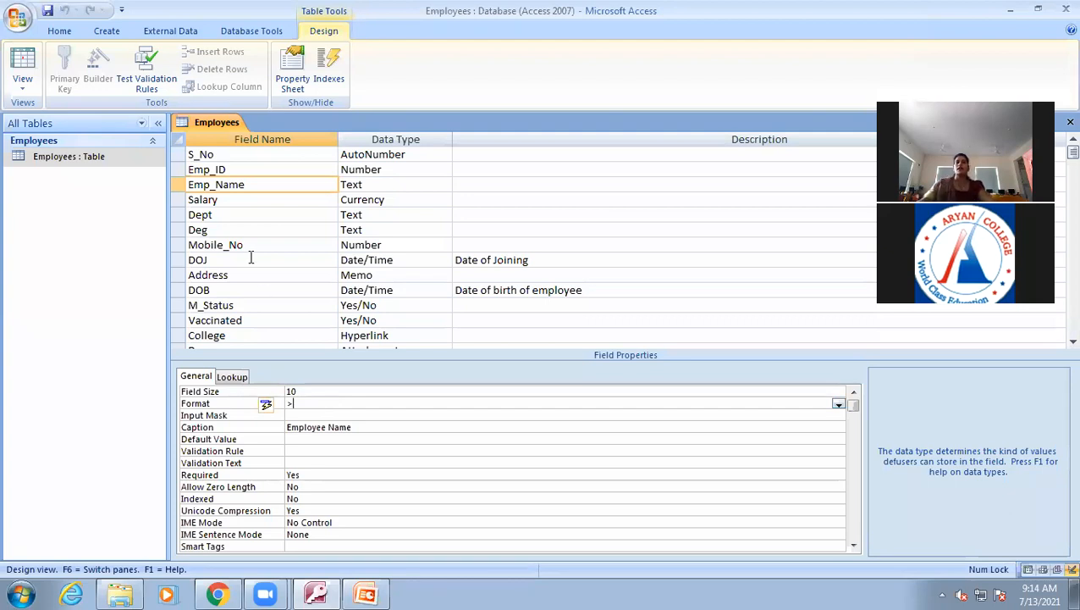
click(22, 66)
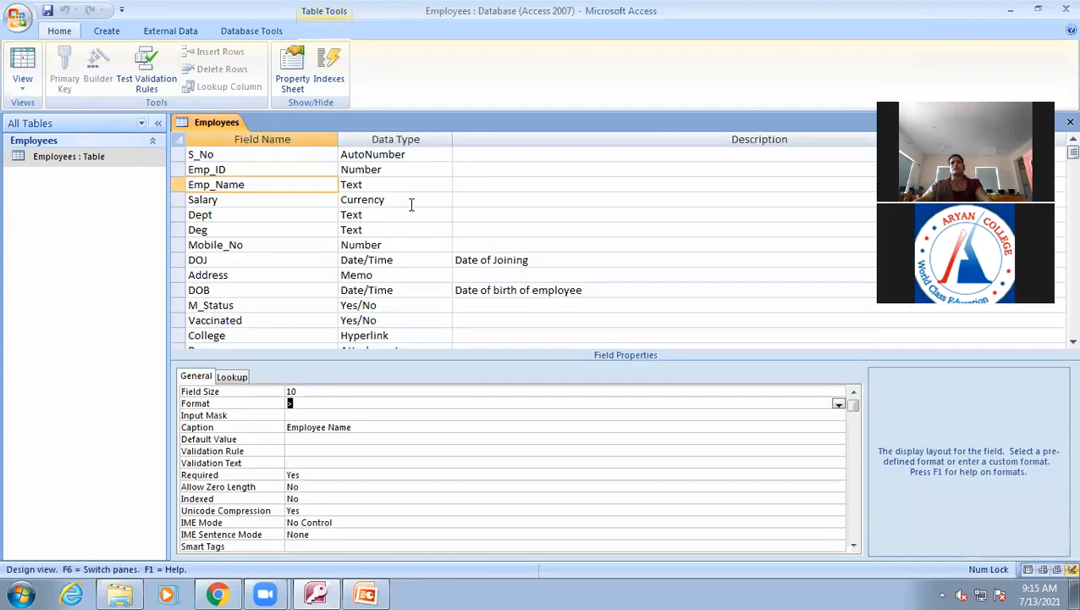
click(22, 73)
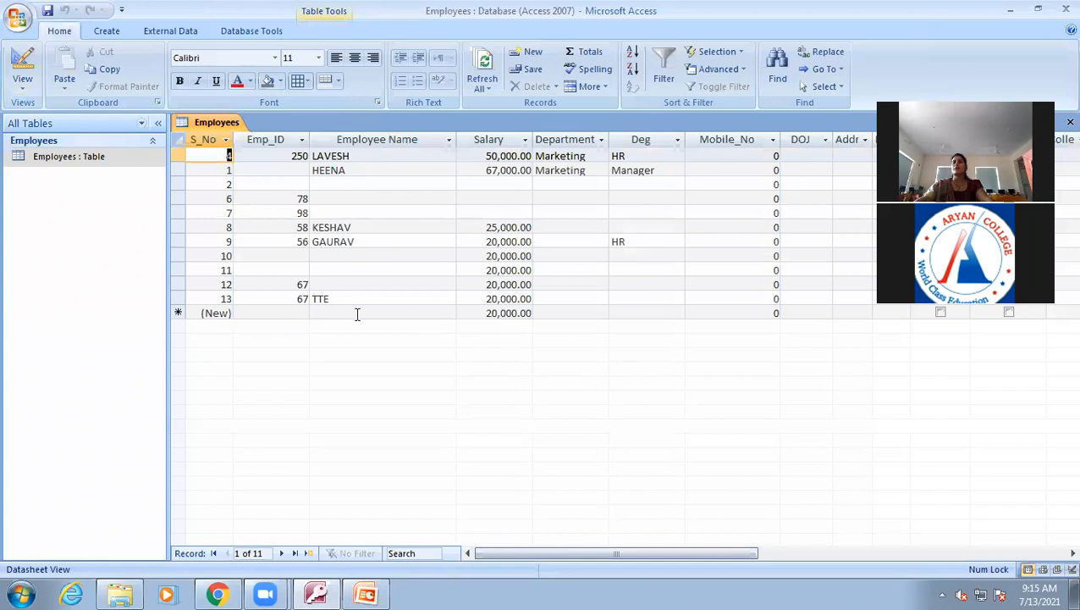
- Add a record with Emp_ID 67 and employee name "hghgh", and commit it
click(292, 310)
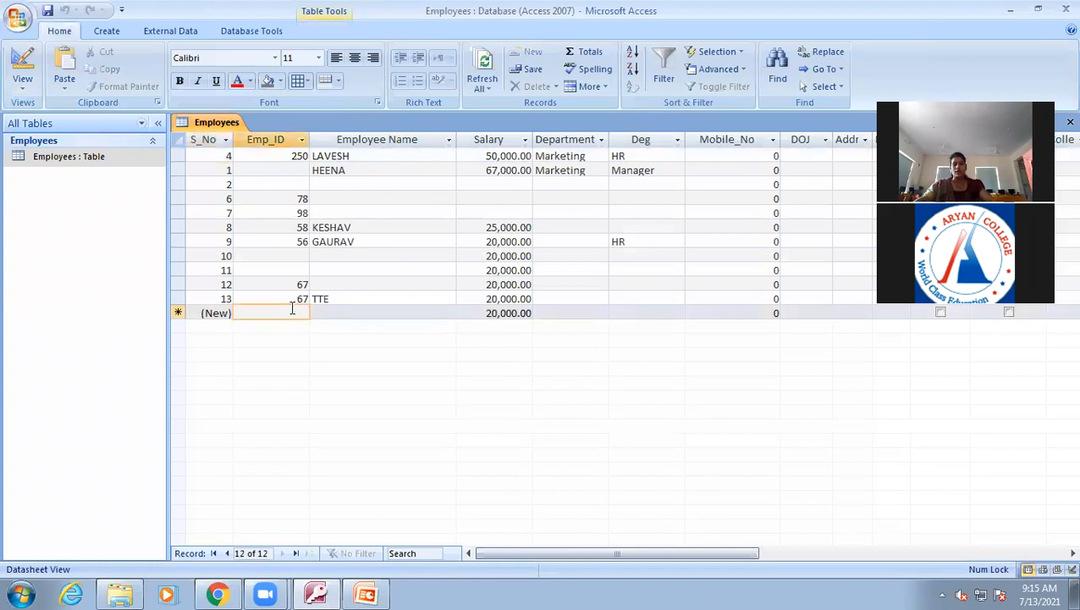
text(67)
click(366, 312)
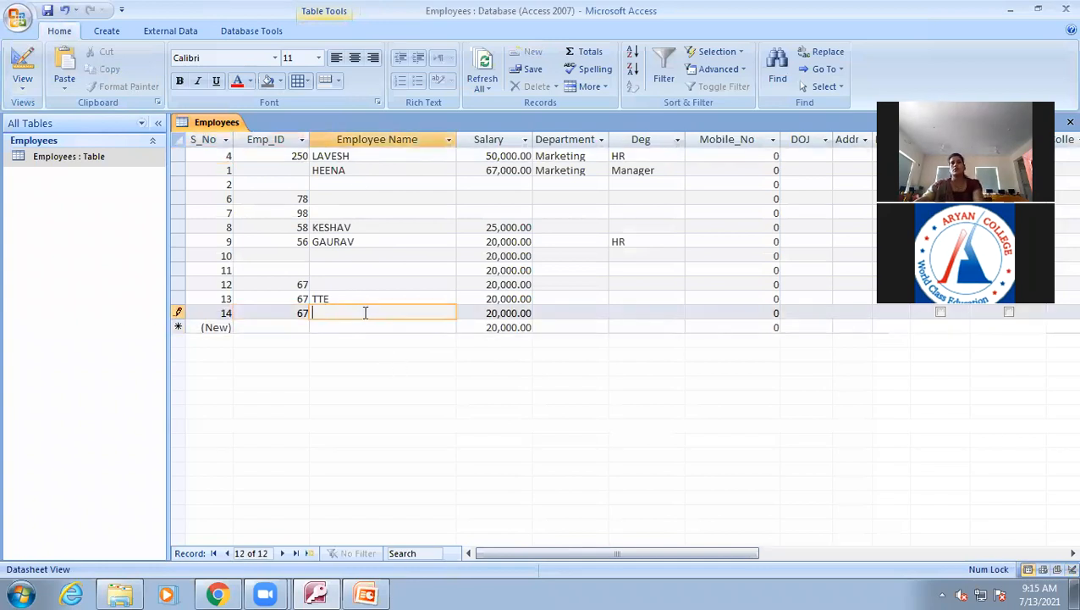
text(hghgh)
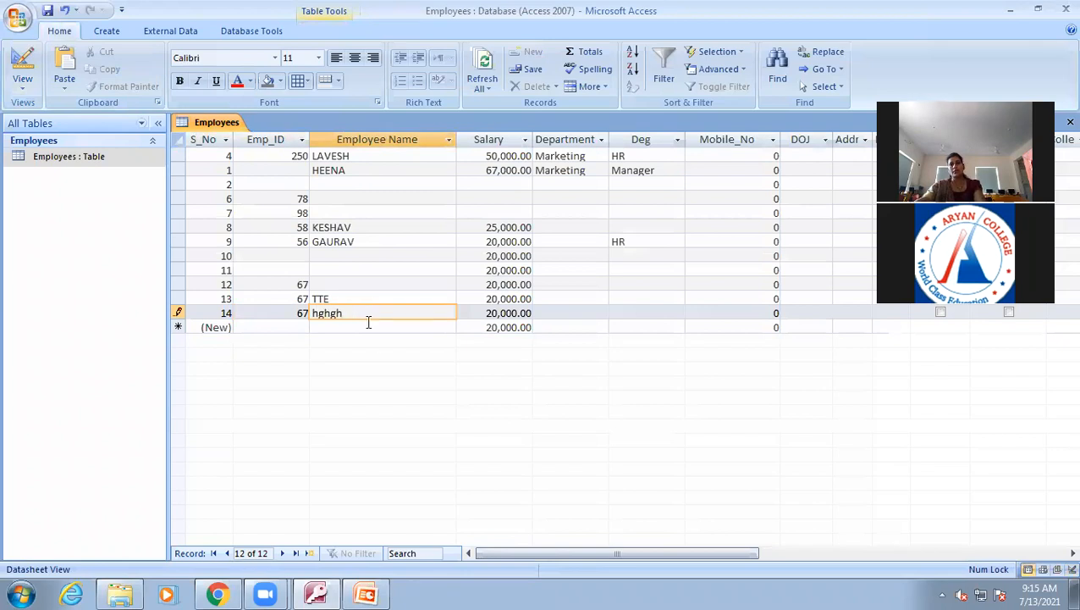
click(371, 327)
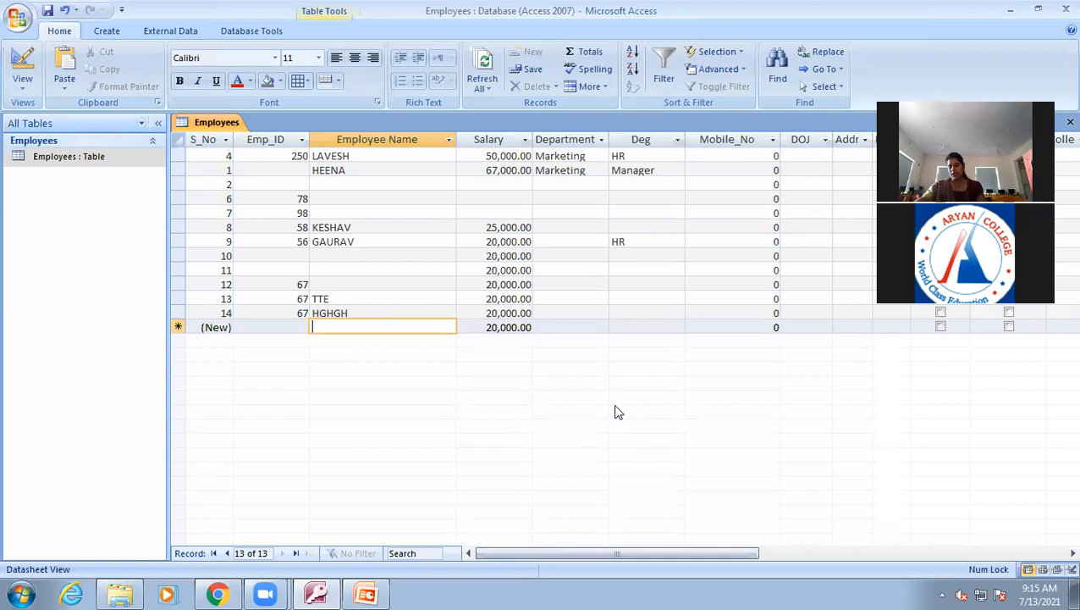
- Change the Format property of the Emp_Name field to < and view the records in Datasheet view
click(26, 61)
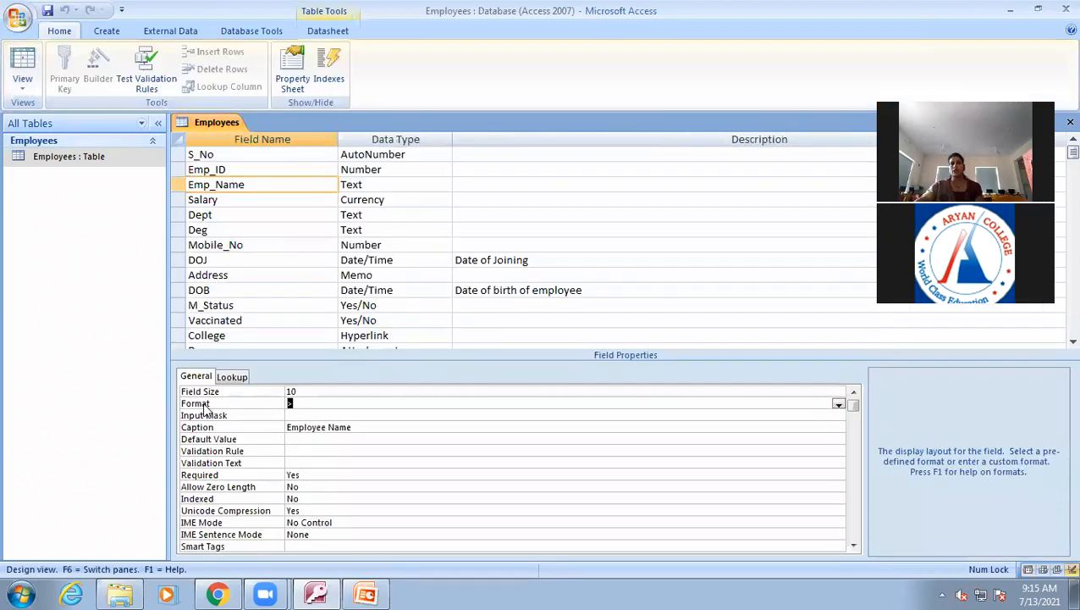
click(315, 408)
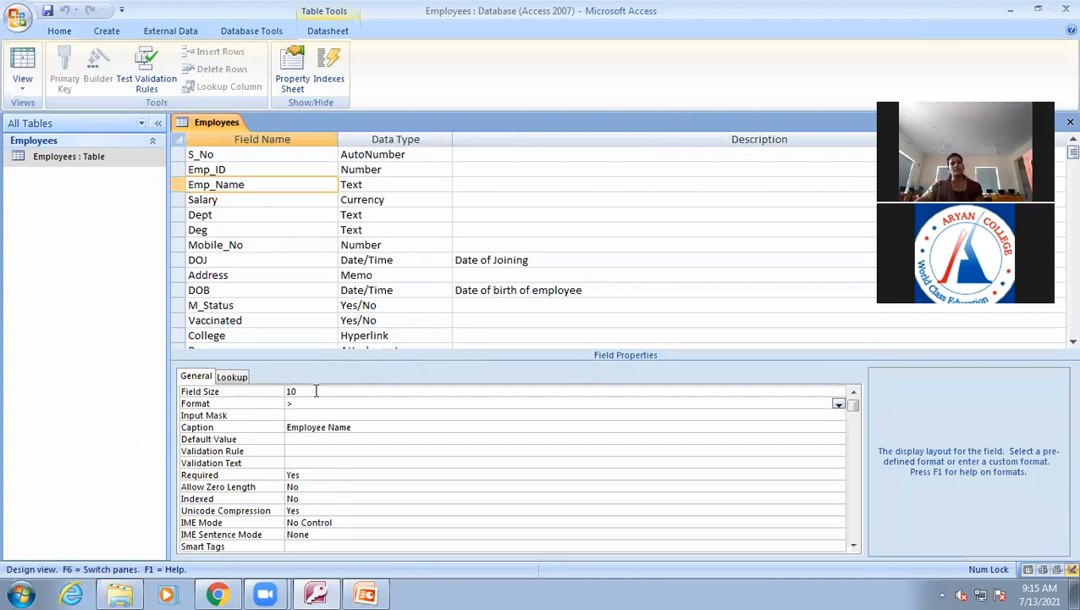
key(BackSpace)
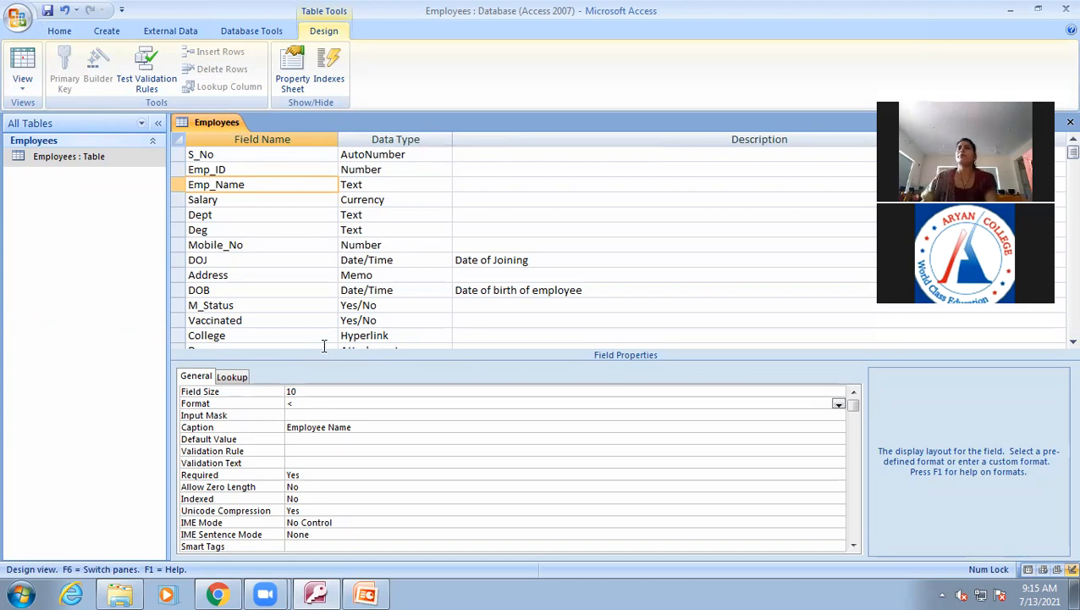
click(22, 67)
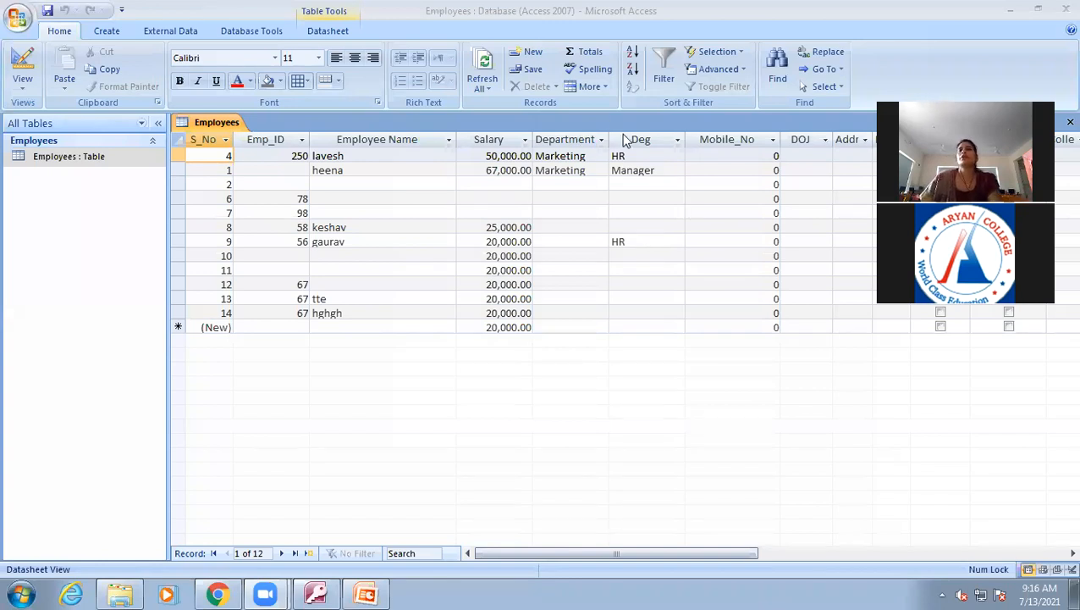
- Clear the Format property of the Emp_Name field, save the table, and return to Datasheet view
click(20, 61)
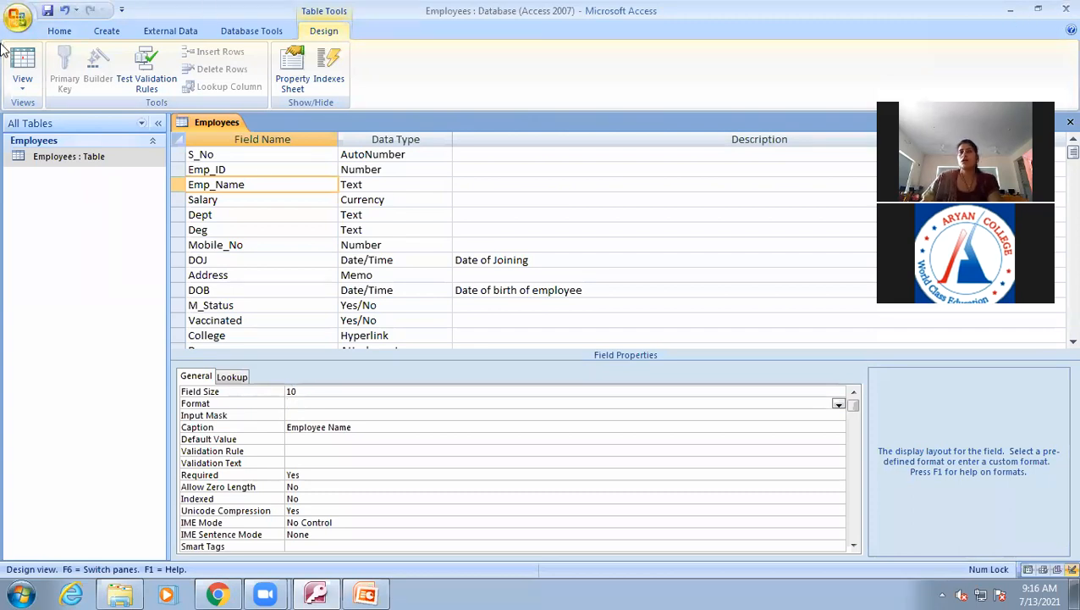
click(20, 67)
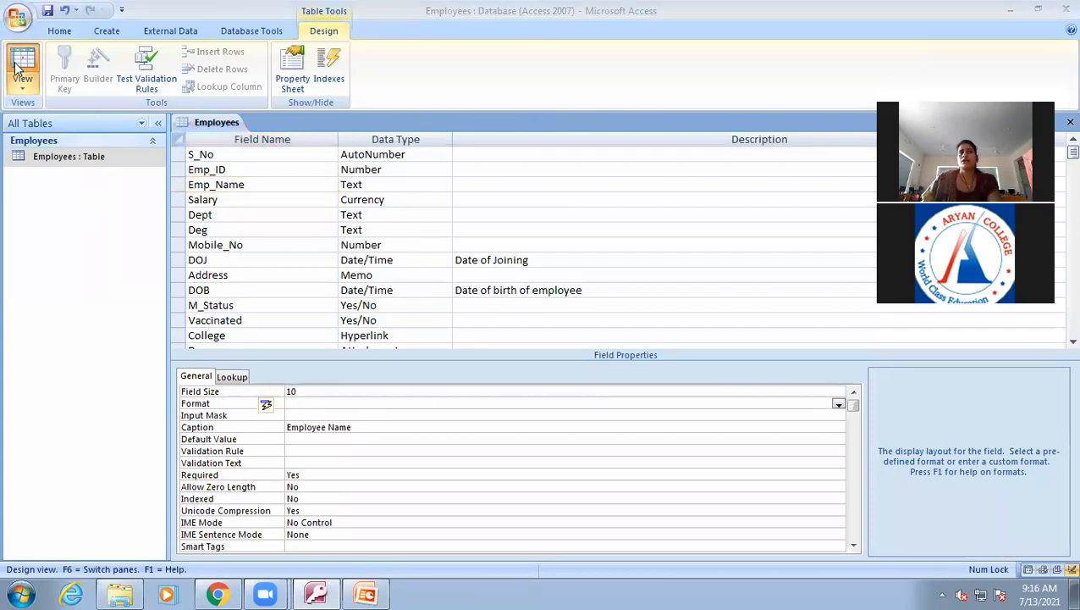
click(510, 338)
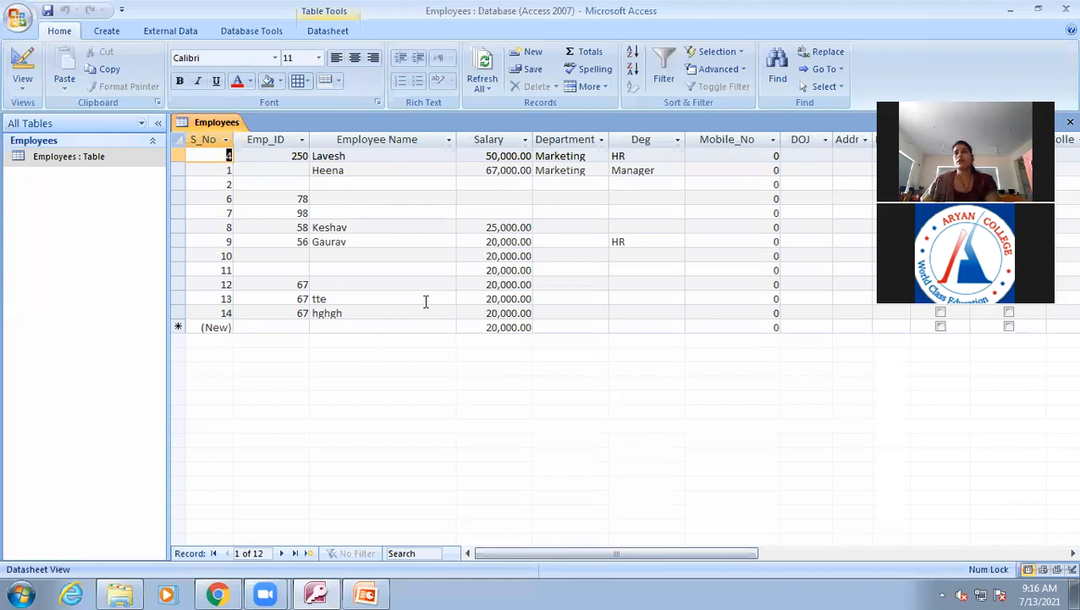
- Switch to PowerPoint and start the slide show from the Format Property slide
click(366, 594)
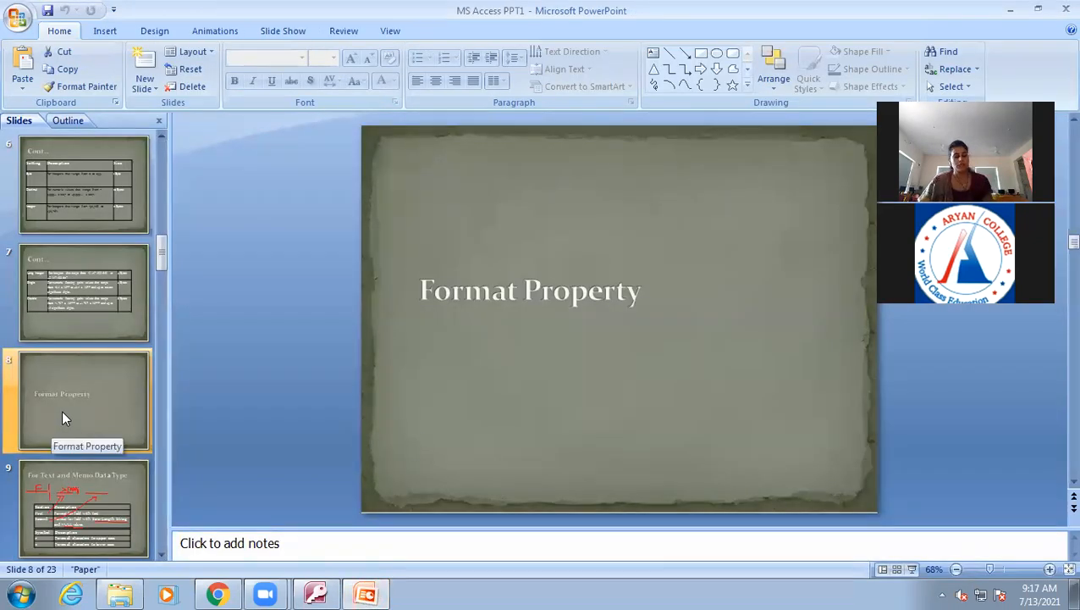
key(shift+F5)
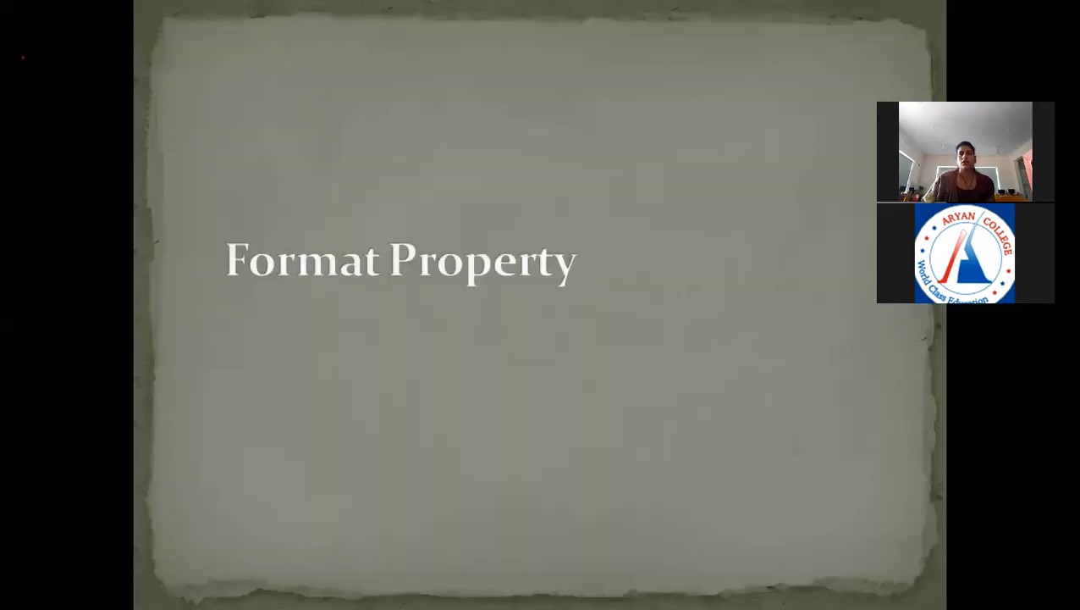
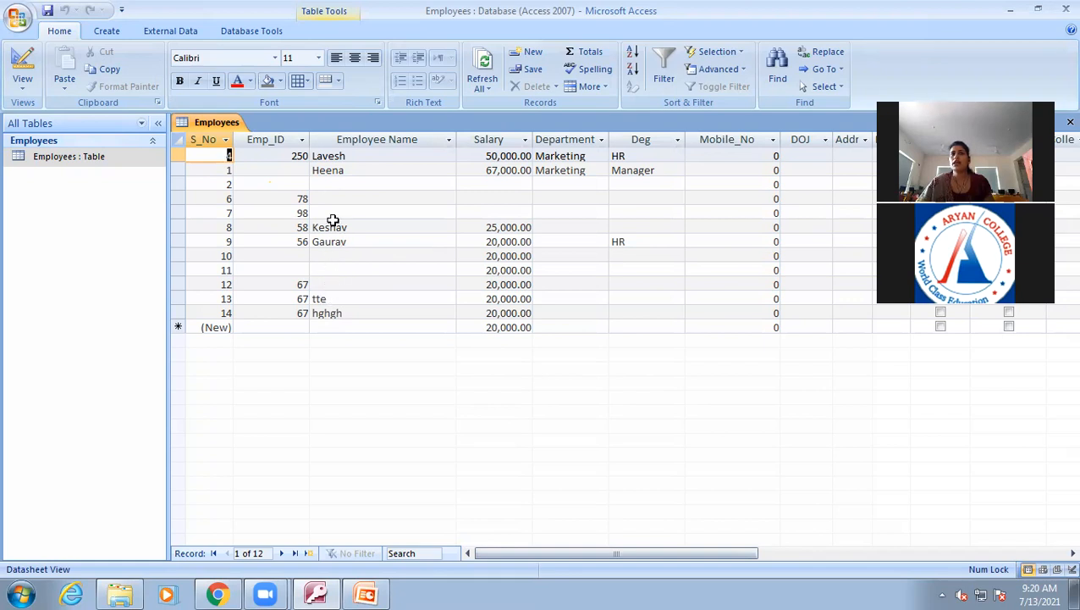
- For the Emp_Name field, set Required to No and Allow Zero Length to Yes, and return to Datasheet view
click(22, 64)
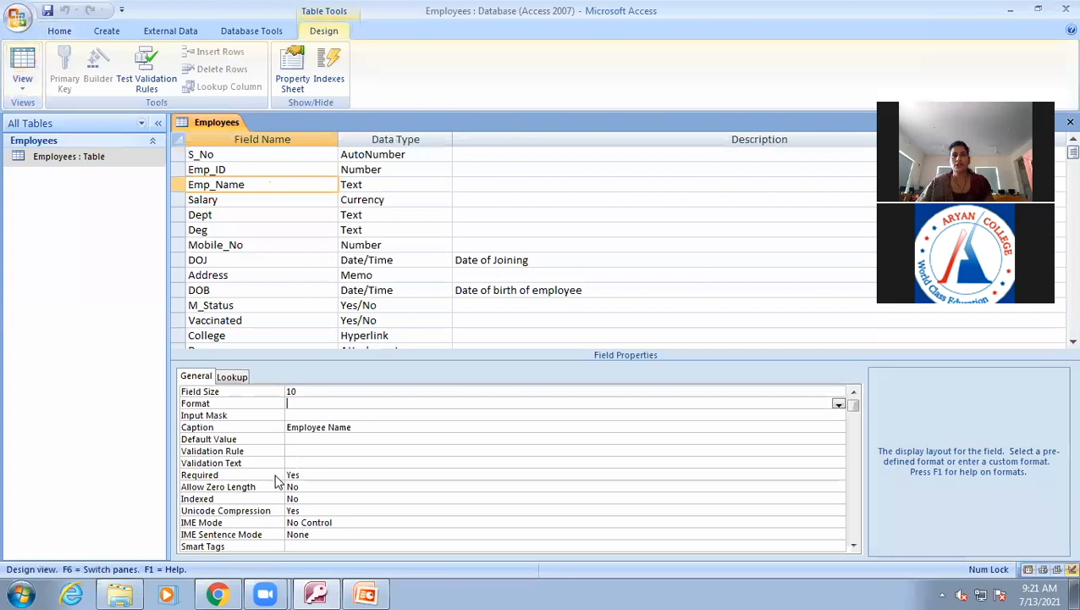
click(303, 473)
click(838, 475)
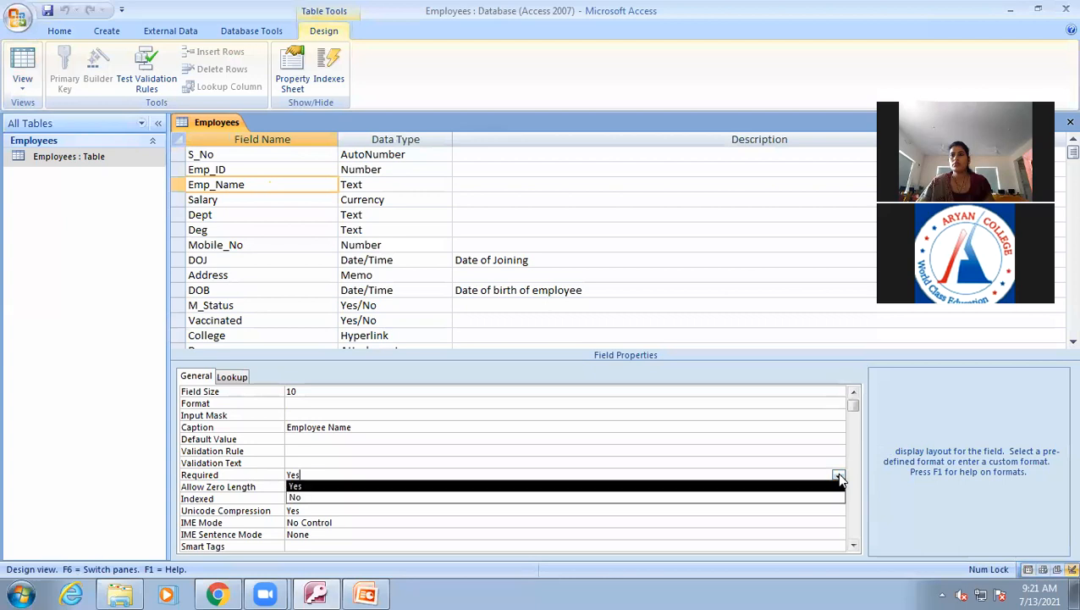
click(772, 498)
click(332, 489)
click(838, 488)
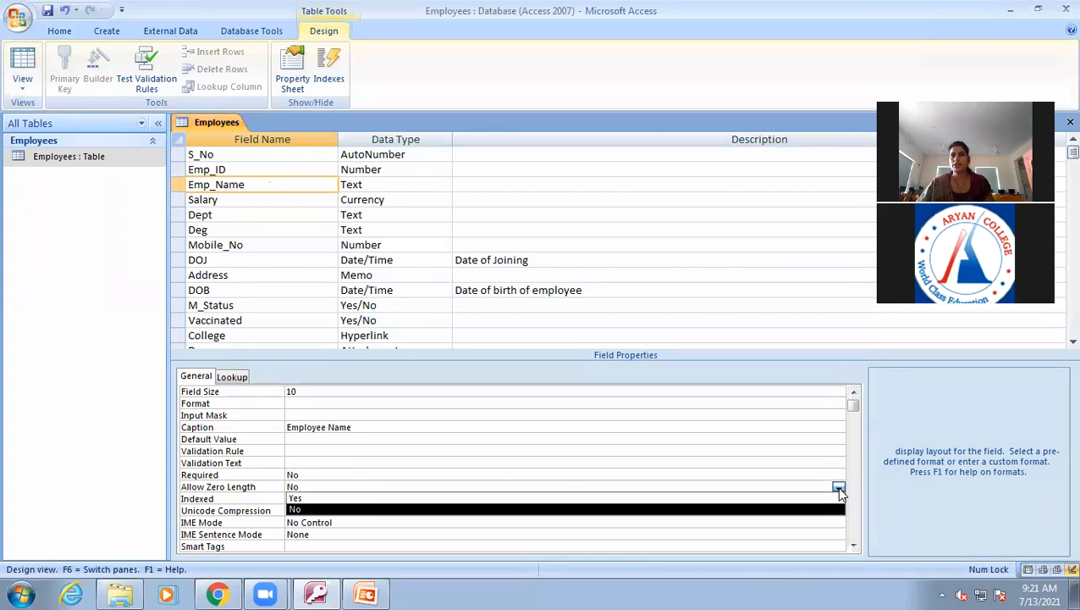
click(613, 498)
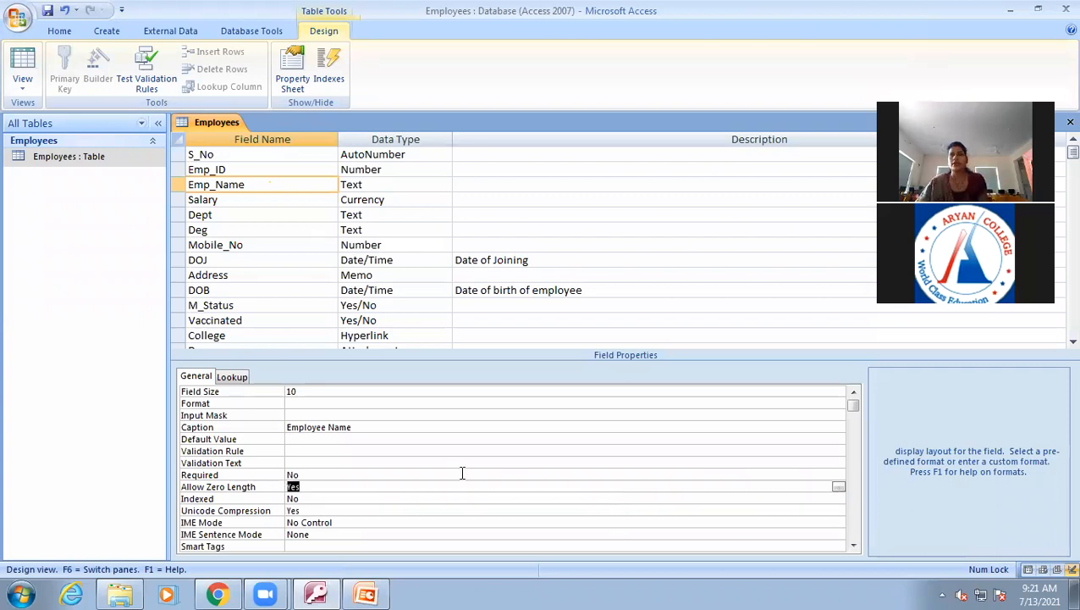
click(18, 71)
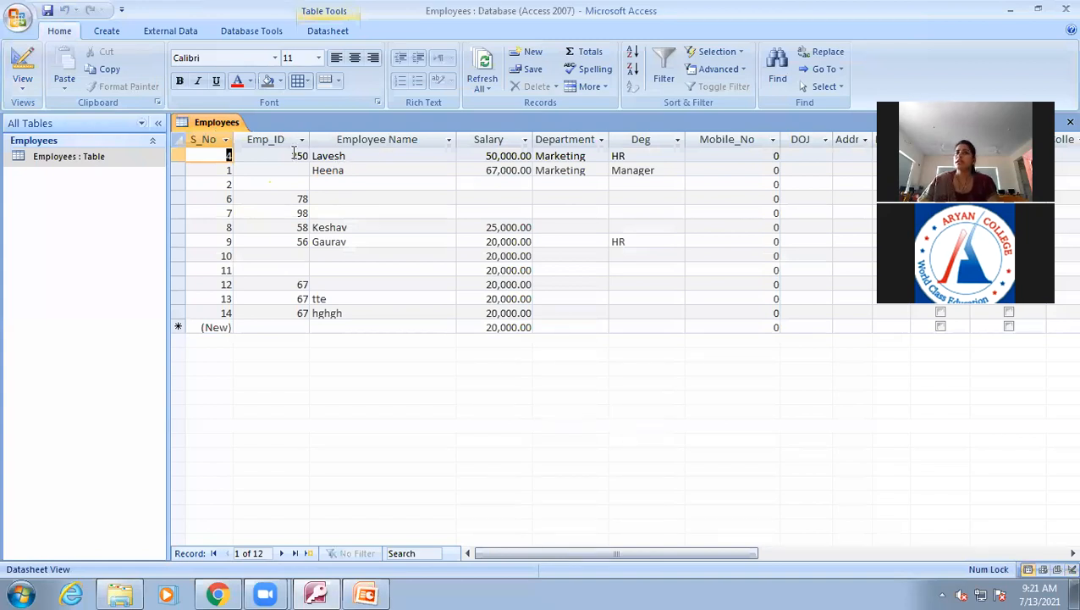
- Set the Format property of the Emp_Name field to >[Green] and view the records in Datasheet view
click(23, 64)
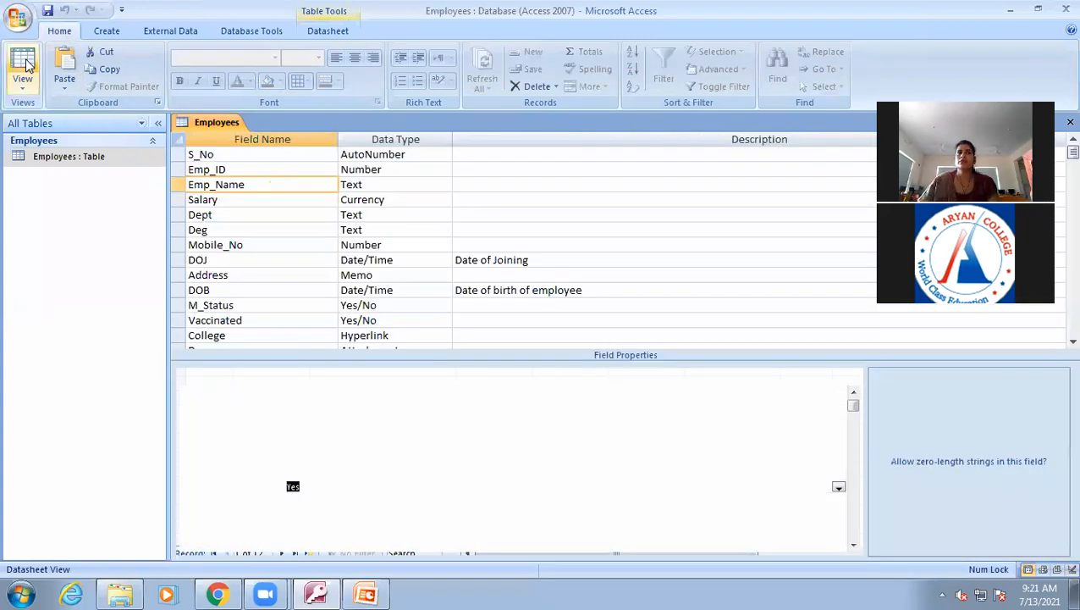
click(294, 404)
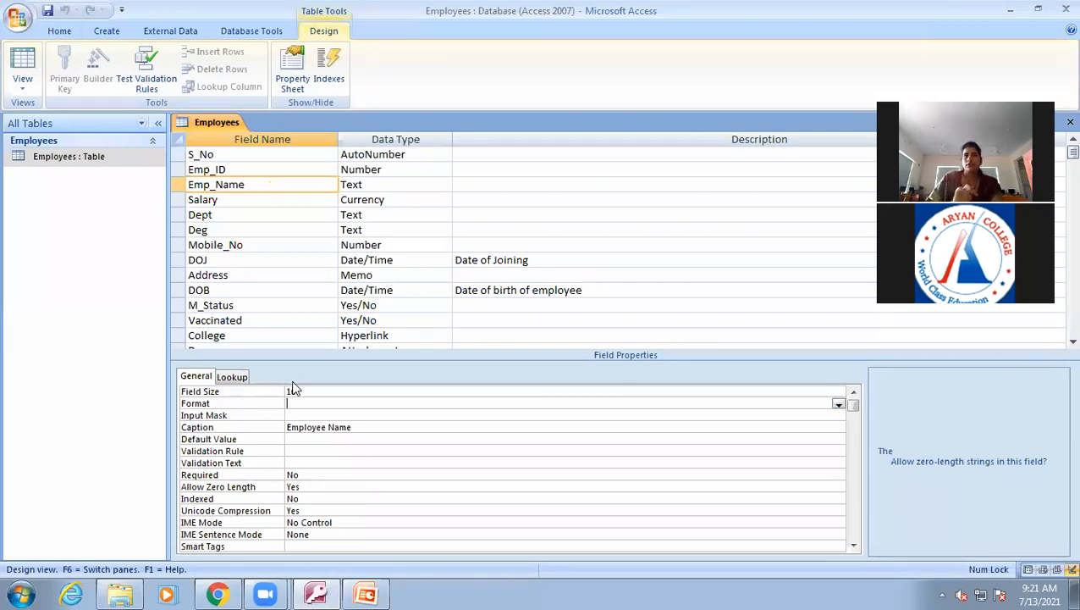
text(>[Green)
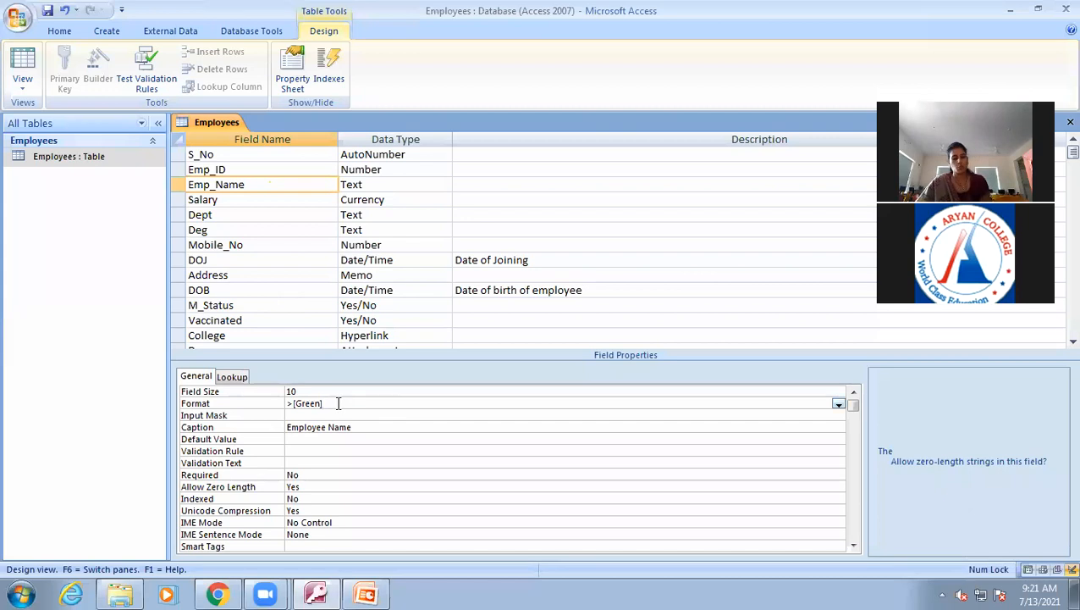
click(23, 71)
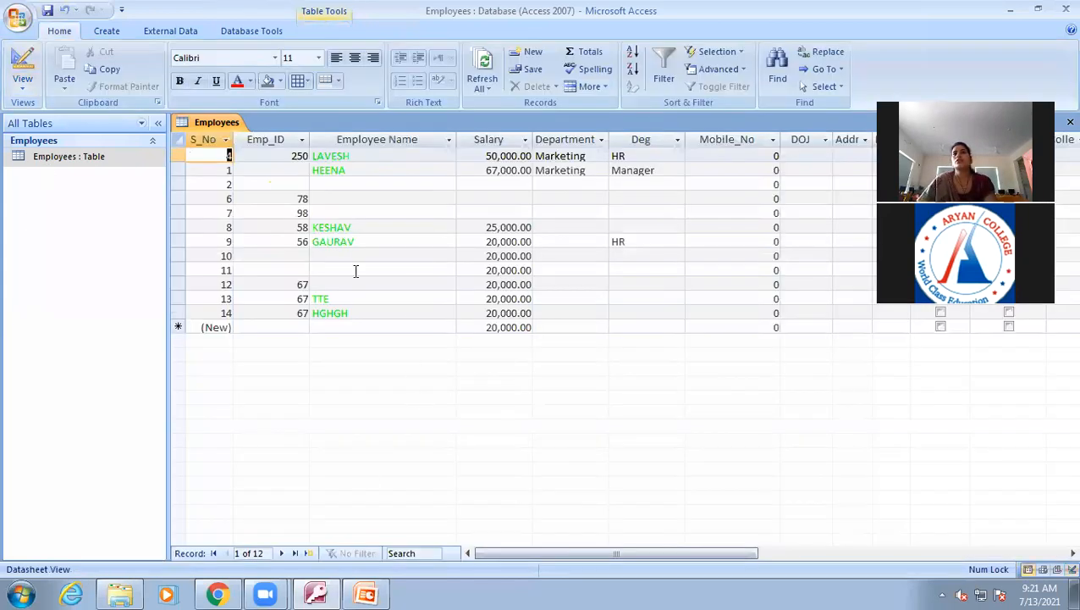
- Re-enter >[Green] as the Emp_Name field's Format, save the table, and check the records in Datasheet view
click(23, 71)
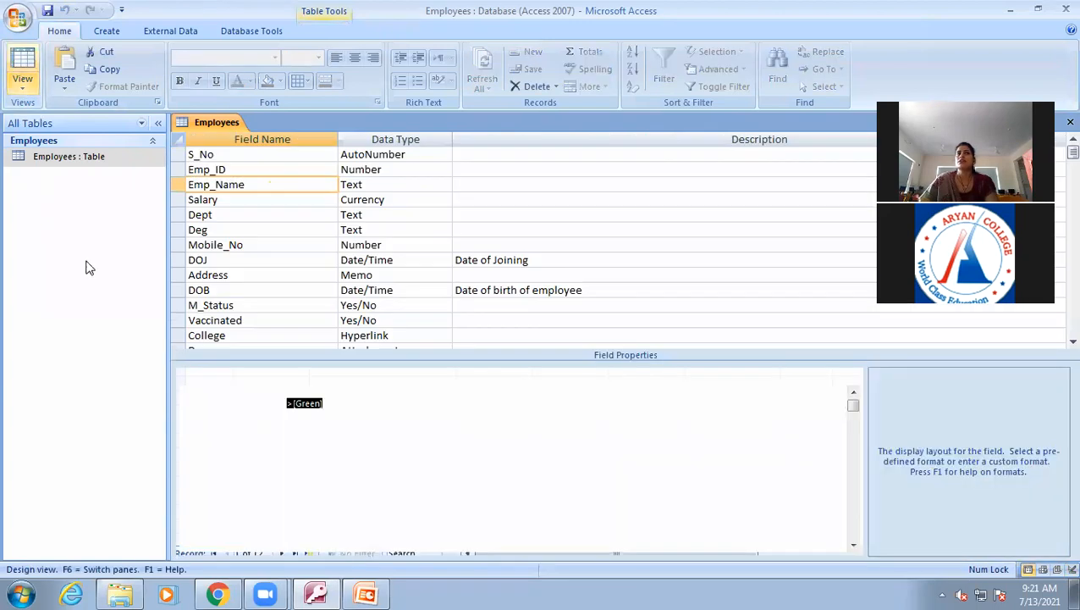
click(332, 402)
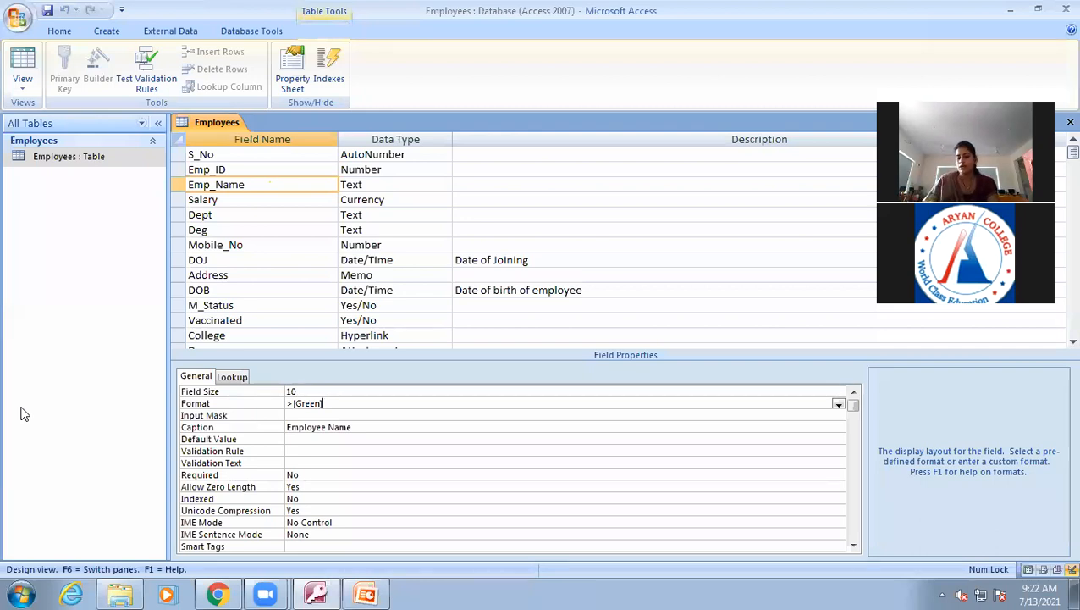
key(BackSpace)
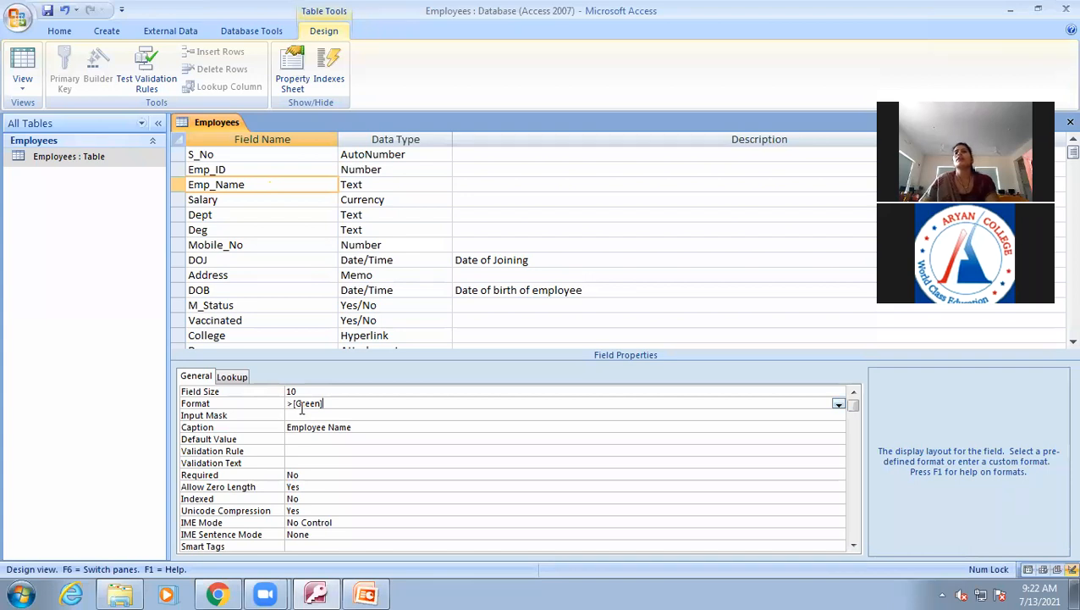
click(23, 61)
click(507, 339)
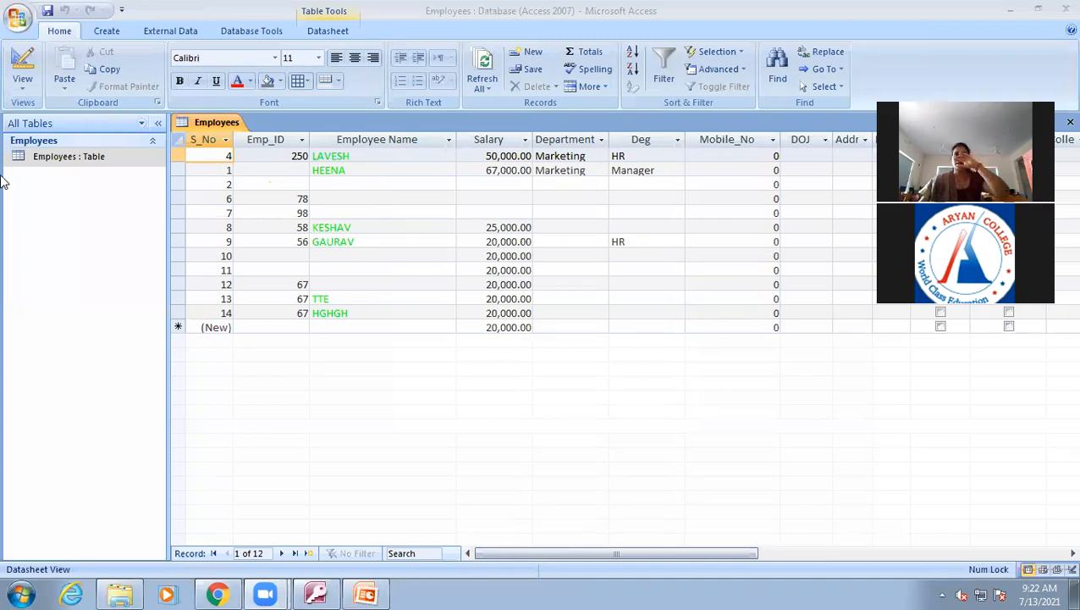
click(22, 61)
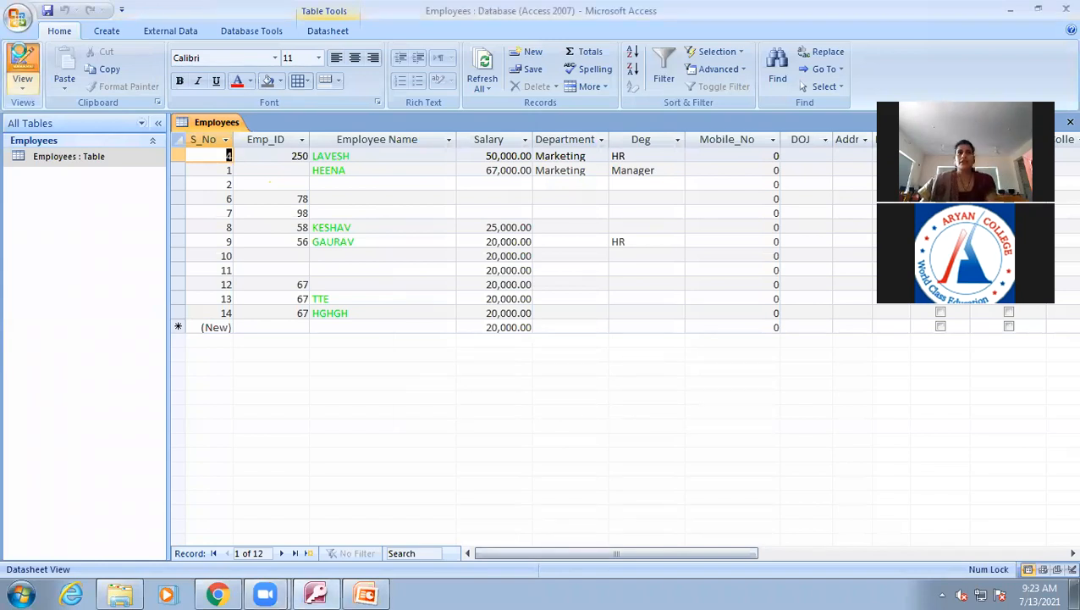
- Set the Emp_Name field's Format to >[Green];[Red] and switch to Datasheet view
click(327, 400)
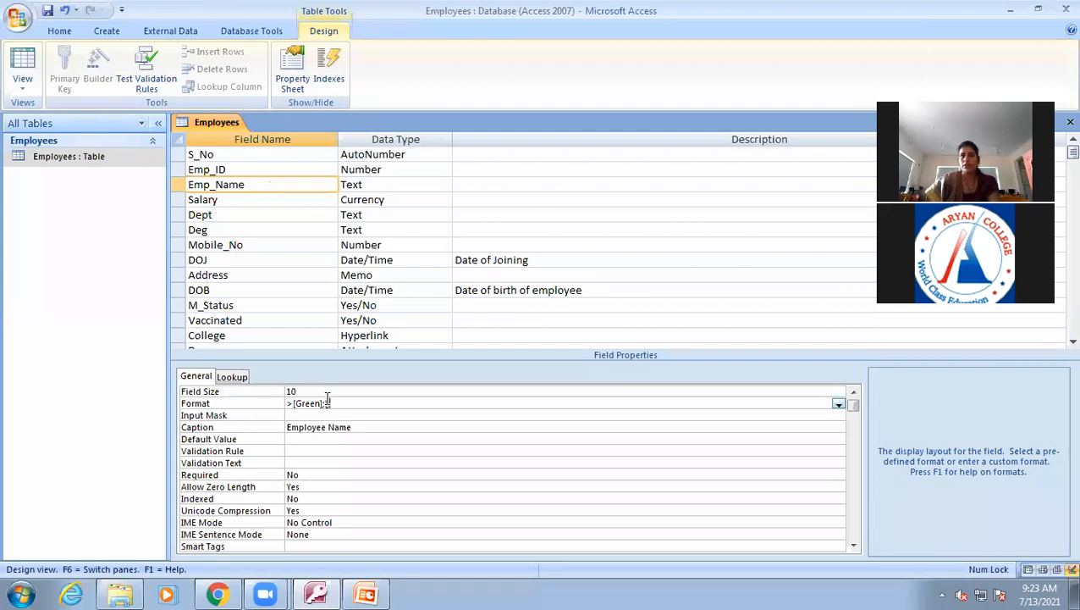
text(d)
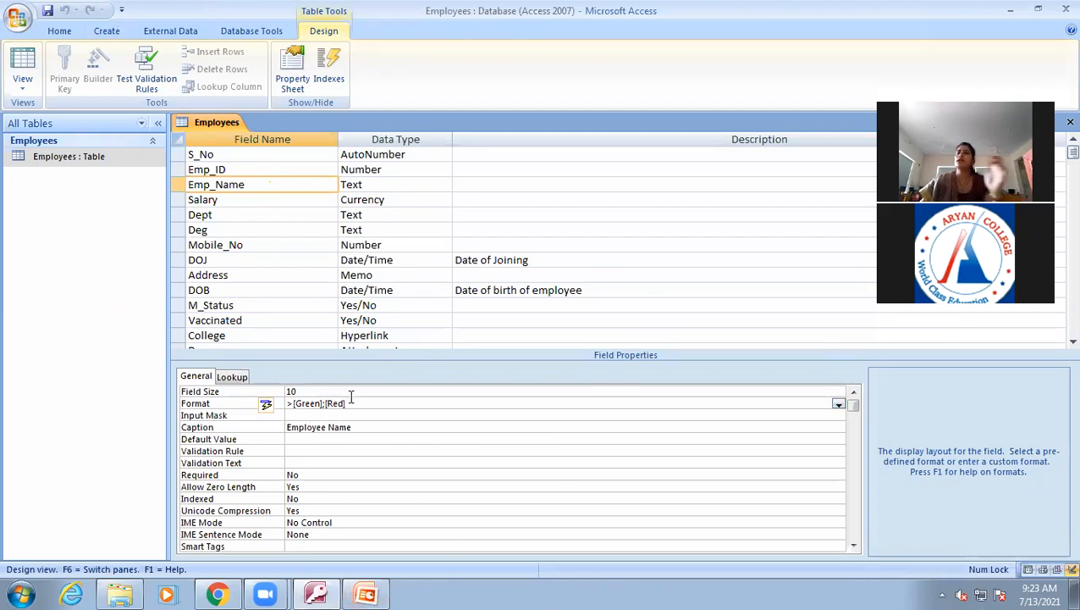
click(16, 66)
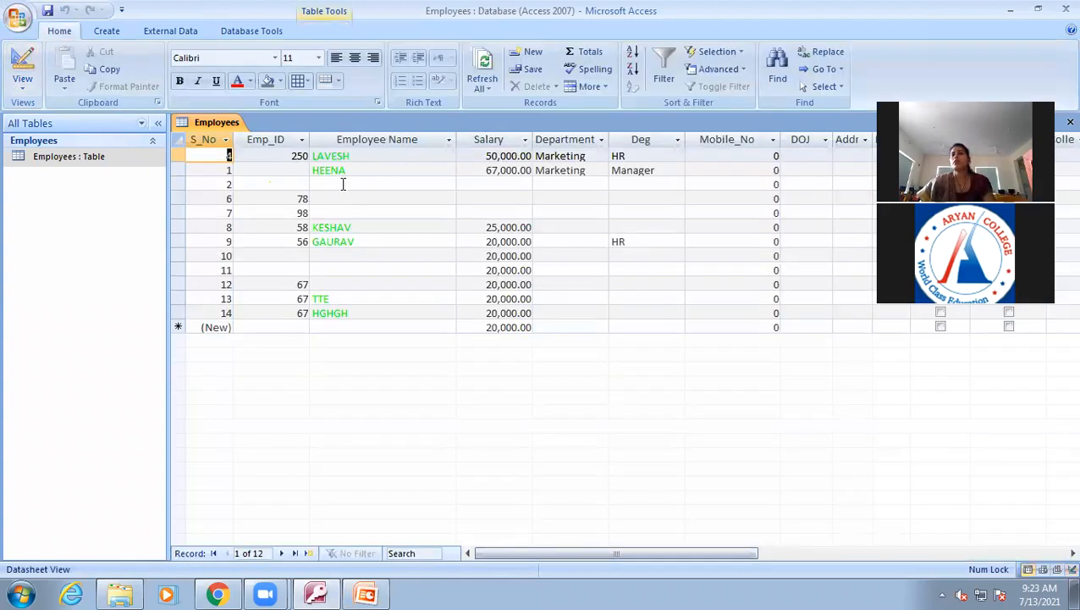
- Inspect the blank Employee Name cells across the records for the effect of the second format section
click(342, 186)
click(339, 200)
click(339, 213)
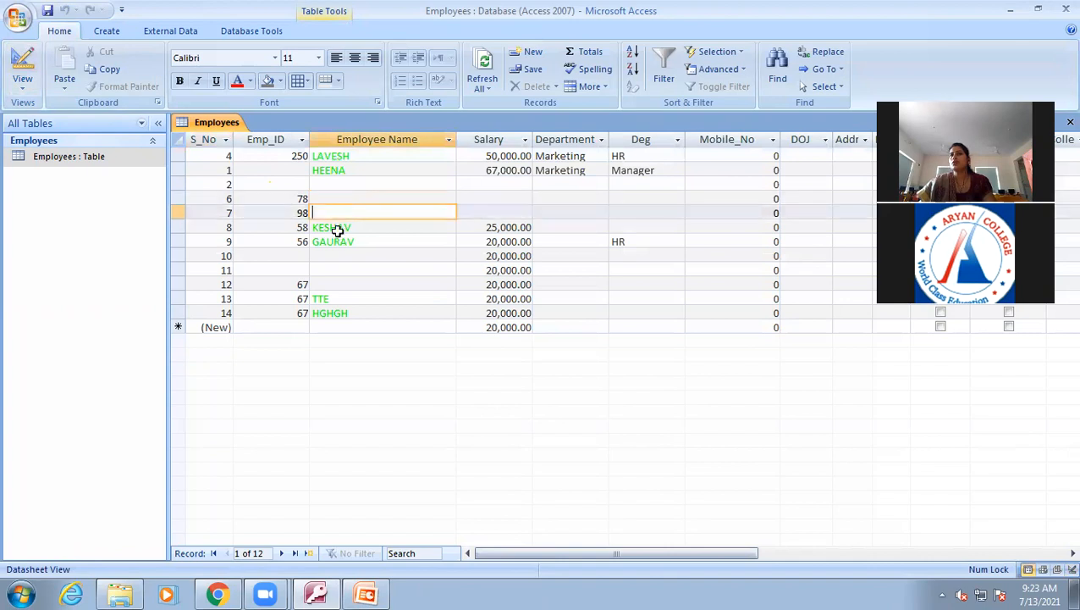
click(340, 257)
click(340, 271)
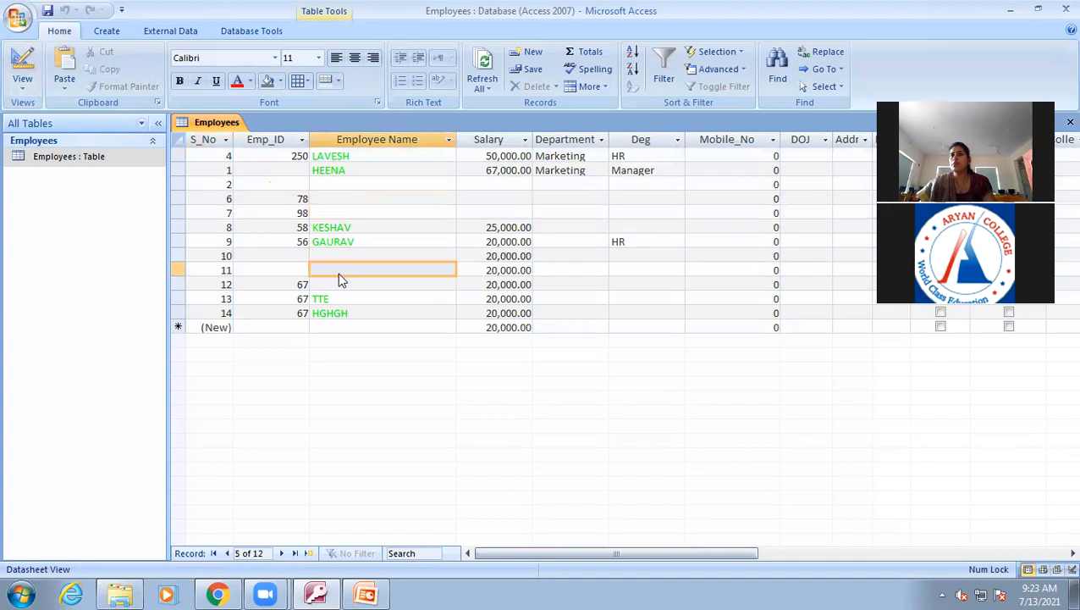
click(340, 285)
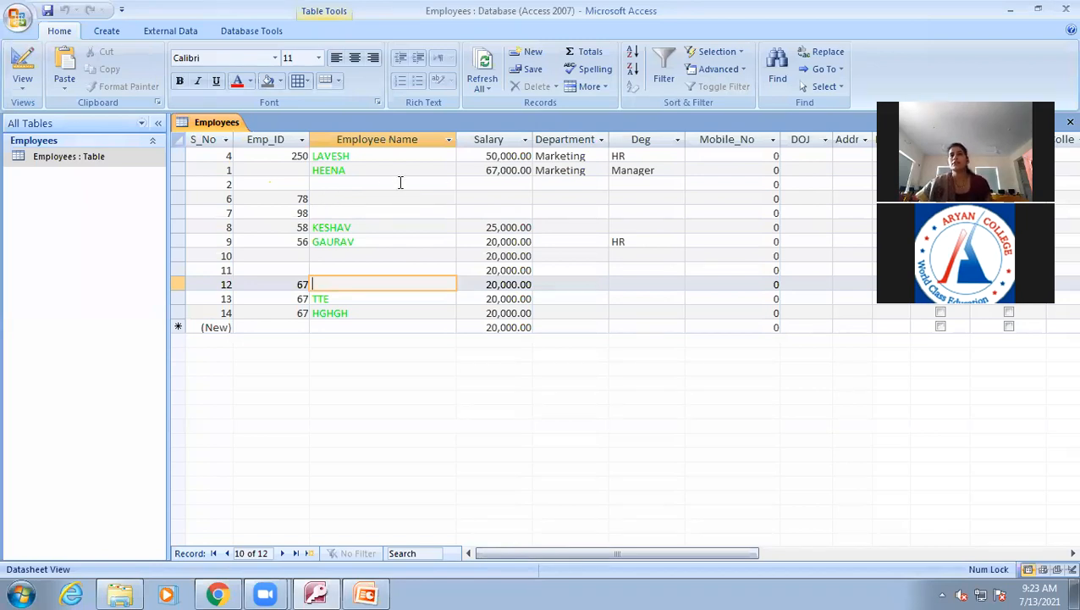
click(327, 183)
click(329, 195)
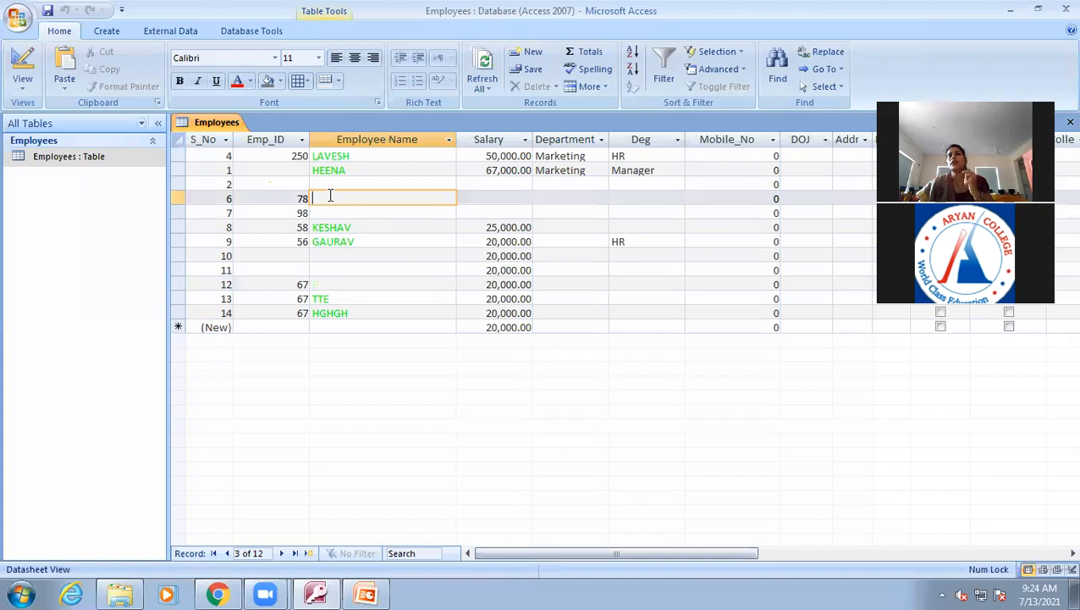
- Extend the Emp_Name field's Format to >[Green];[Red]"Empty", save the table, and view the records in Datasheet view
click(22, 65)
click(354, 399)
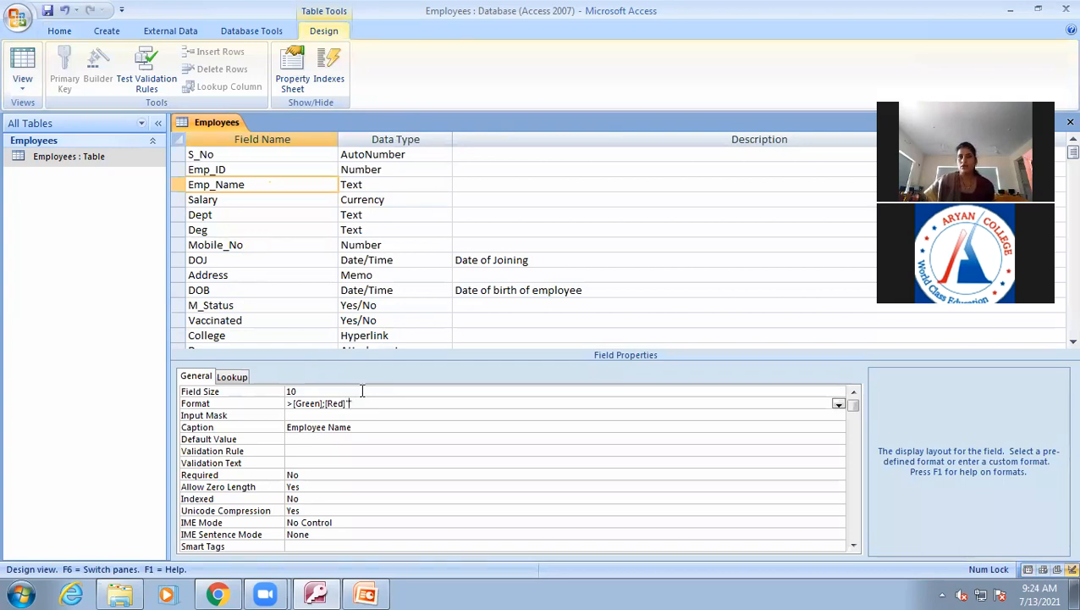
text("Empty)
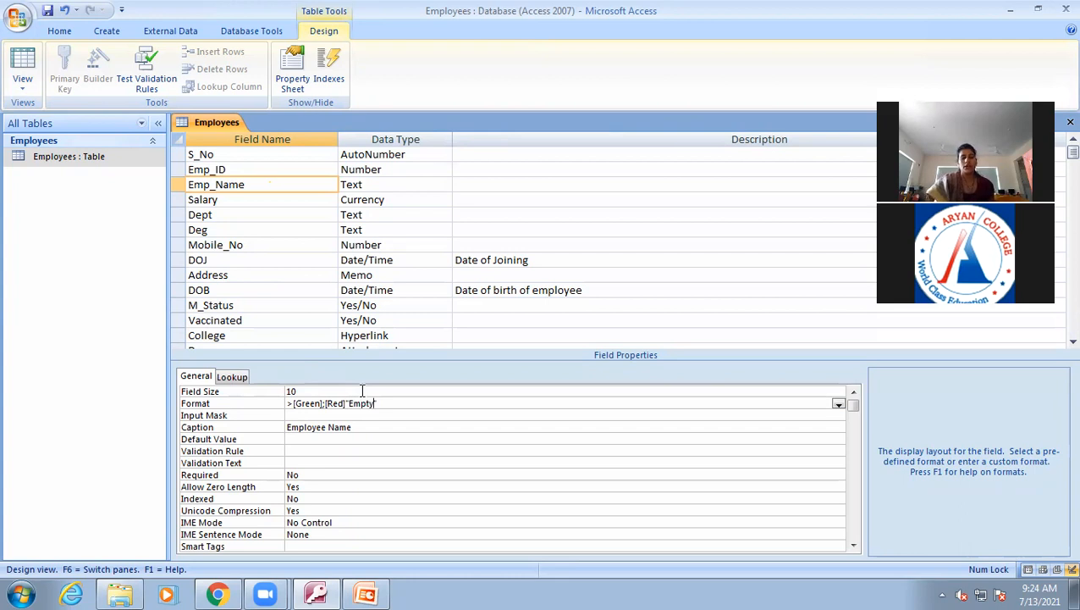
key(ctrl+s)
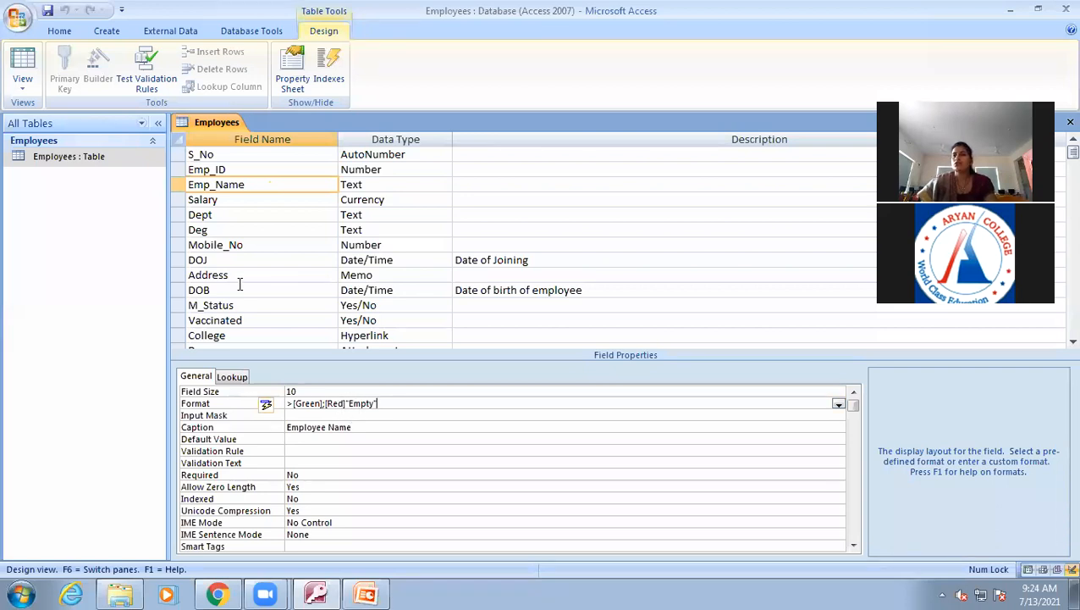
click(23, 68)
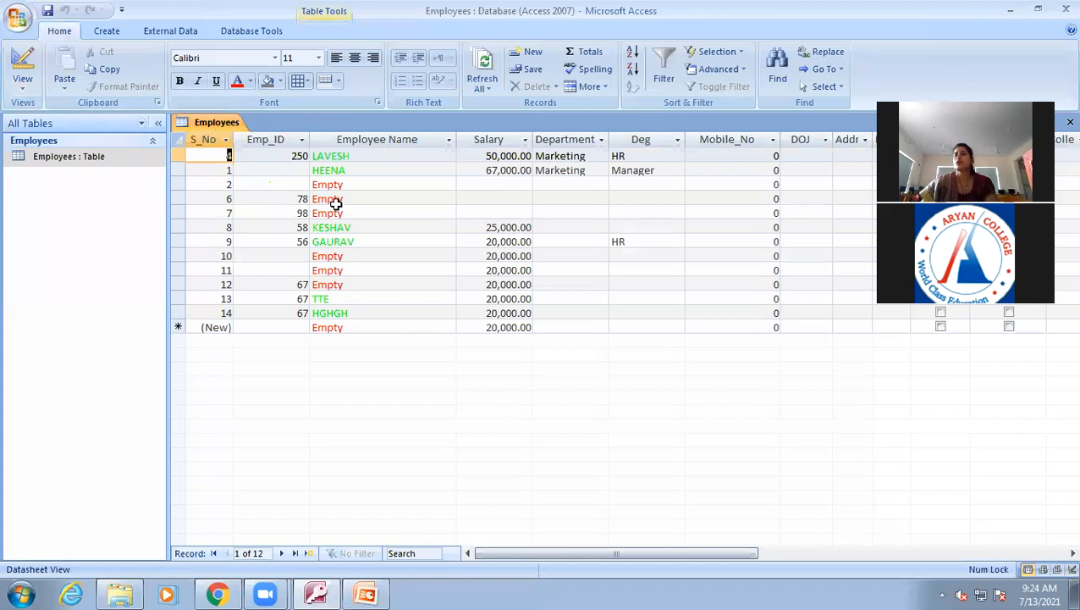
- Remove [Red] from the Emp_Name field's Format, leaving >[Green];"Empty", and view the records in Datasheet view
click(20, 72)
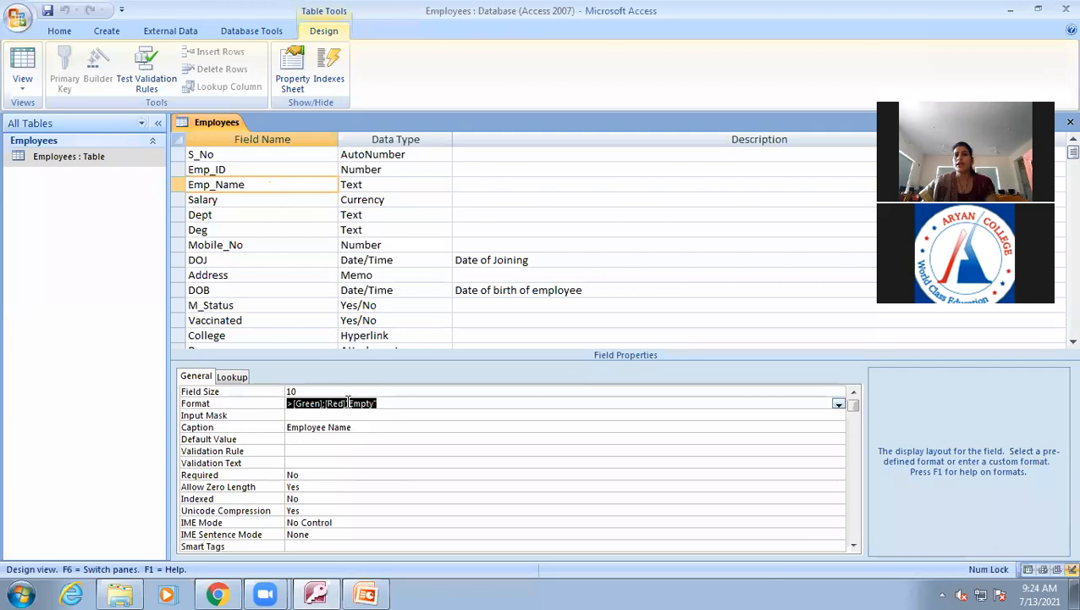
click(346, 403)
key(BackSpace)
key(BackSpace)
key(BackSpace)
key(BackSpace)
key(BackSpace)
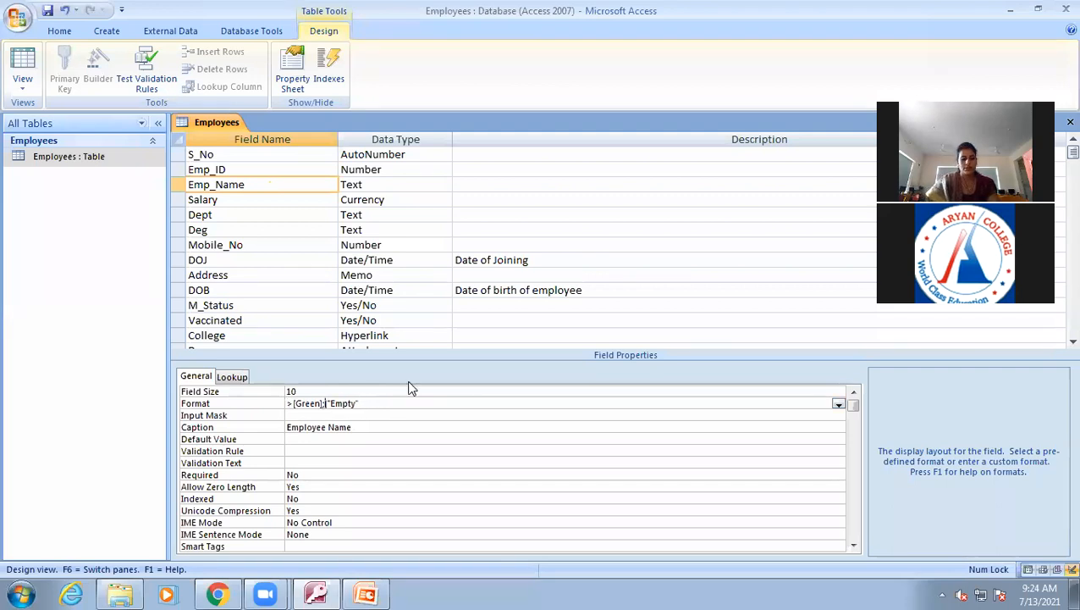
key(Delete)
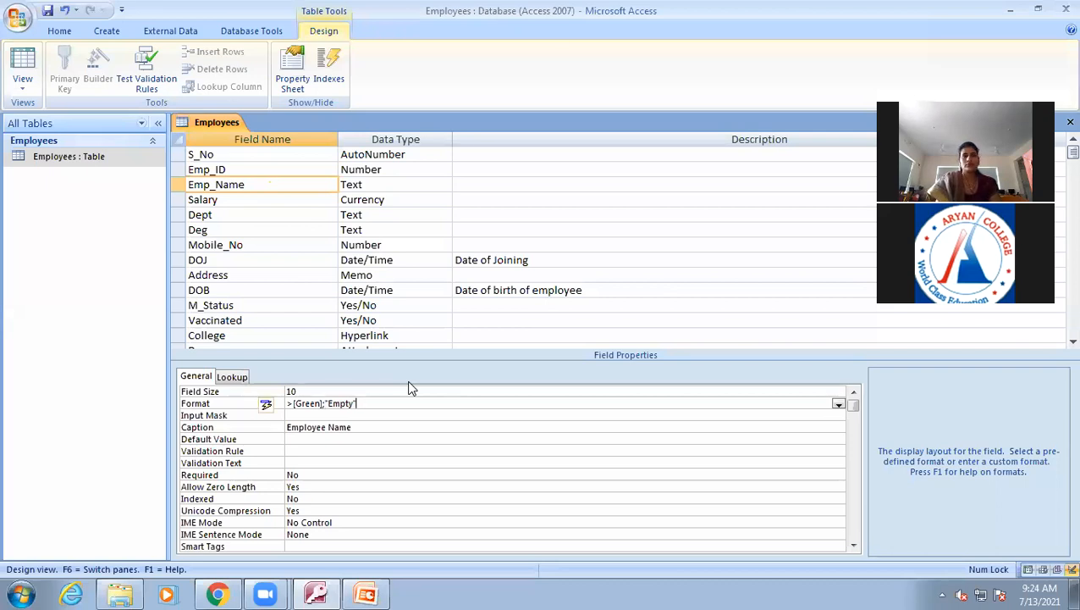
click(23, 68)
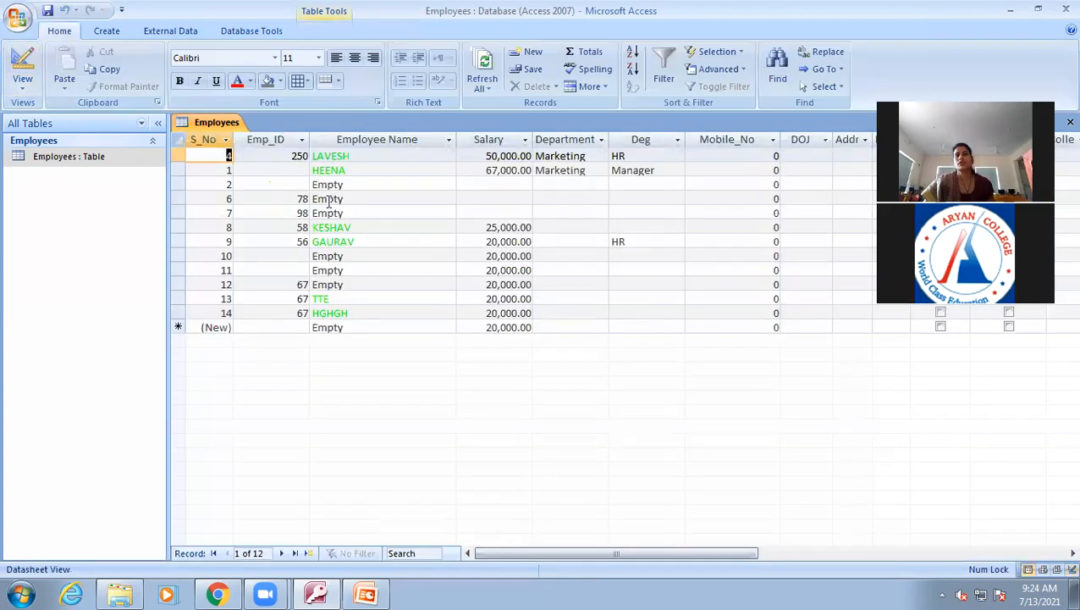
- Add [Red] after the text in Emp_Name's Format, making it >[Green];"Empty"[Red], and view the records in Datasheet view
click(16, 68)
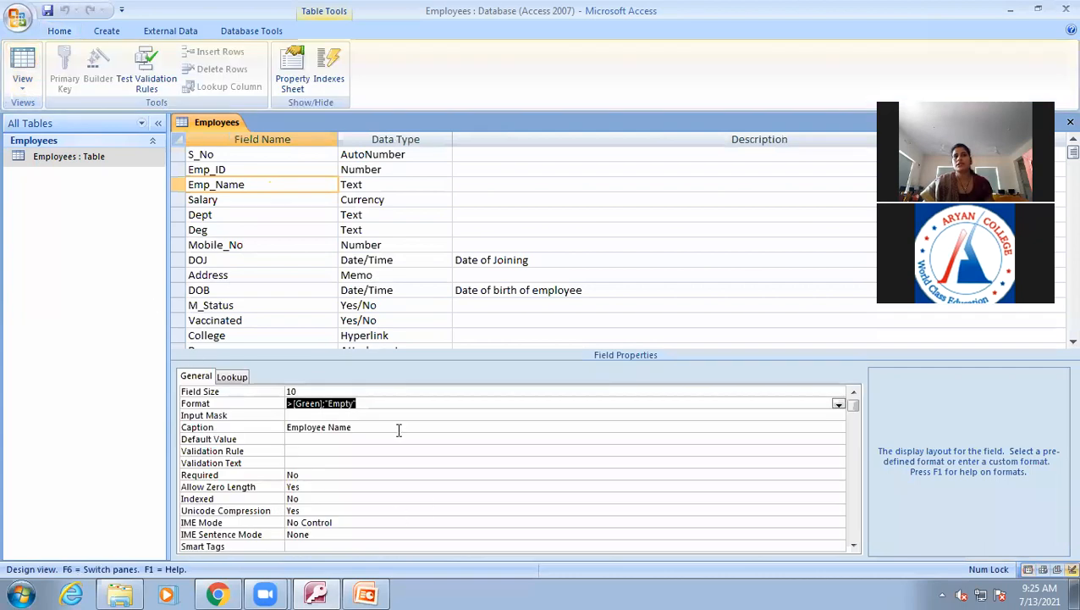
click(357, 403)
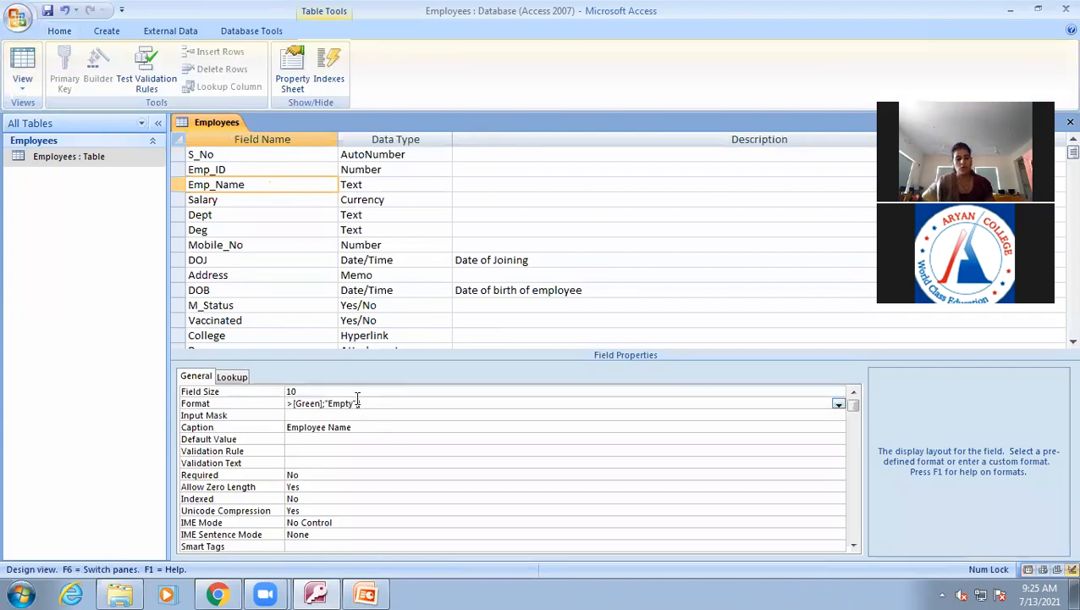
text(])
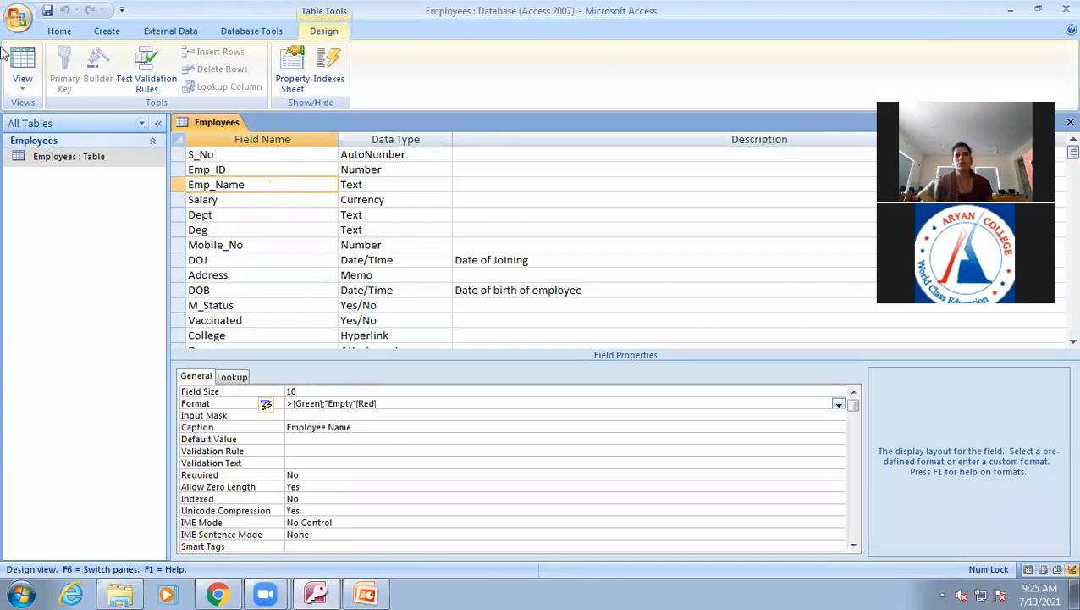
click(19, 71)
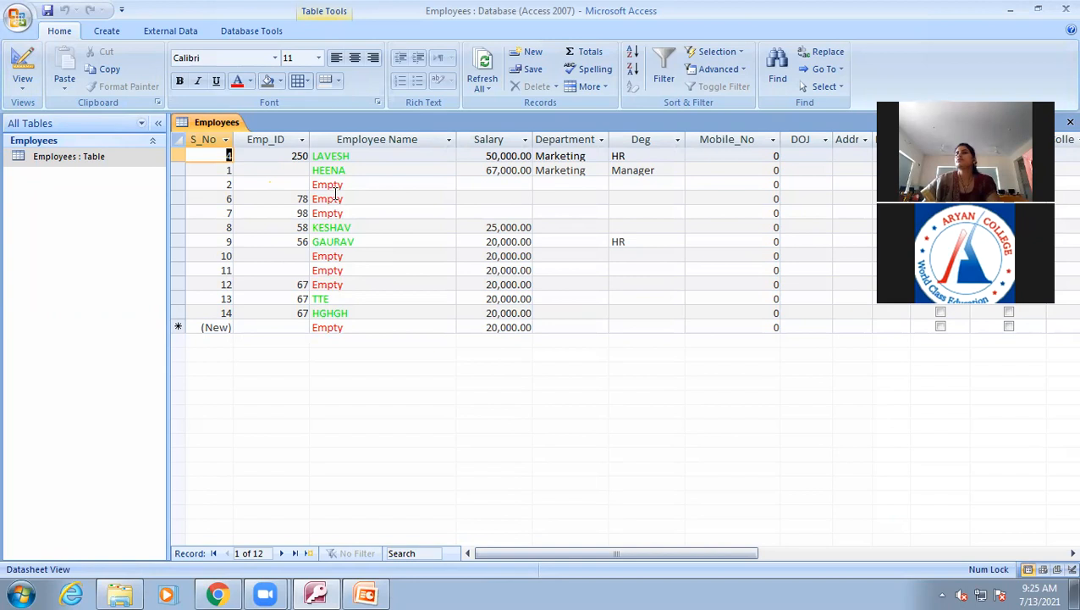
- Enter a zero-length string ("") as the Employee Name of the record with S_No 12 and recheck the cell's content
click(365, 286)
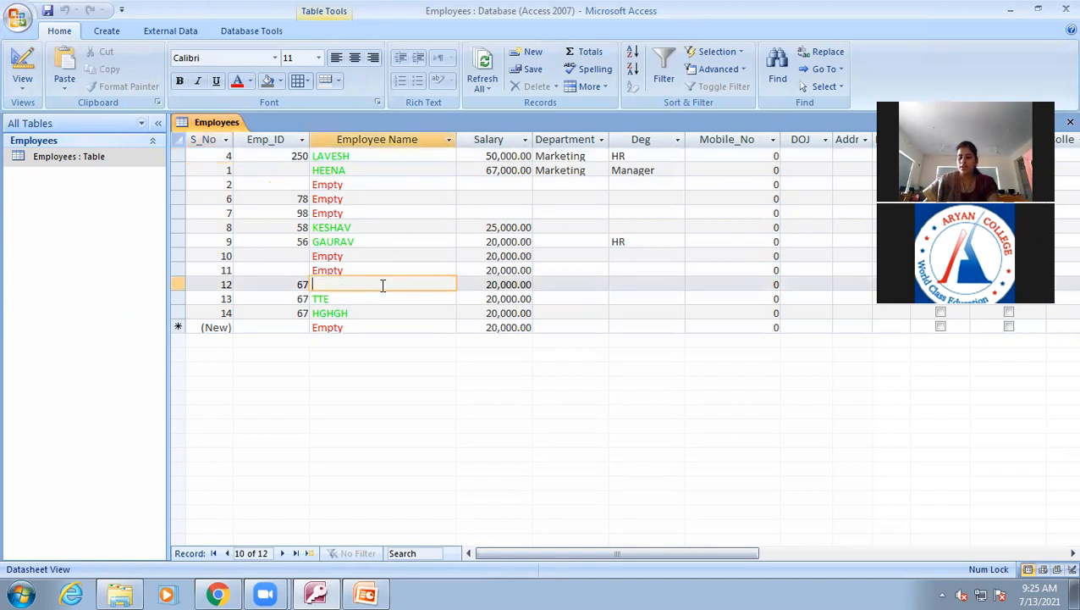
text("")
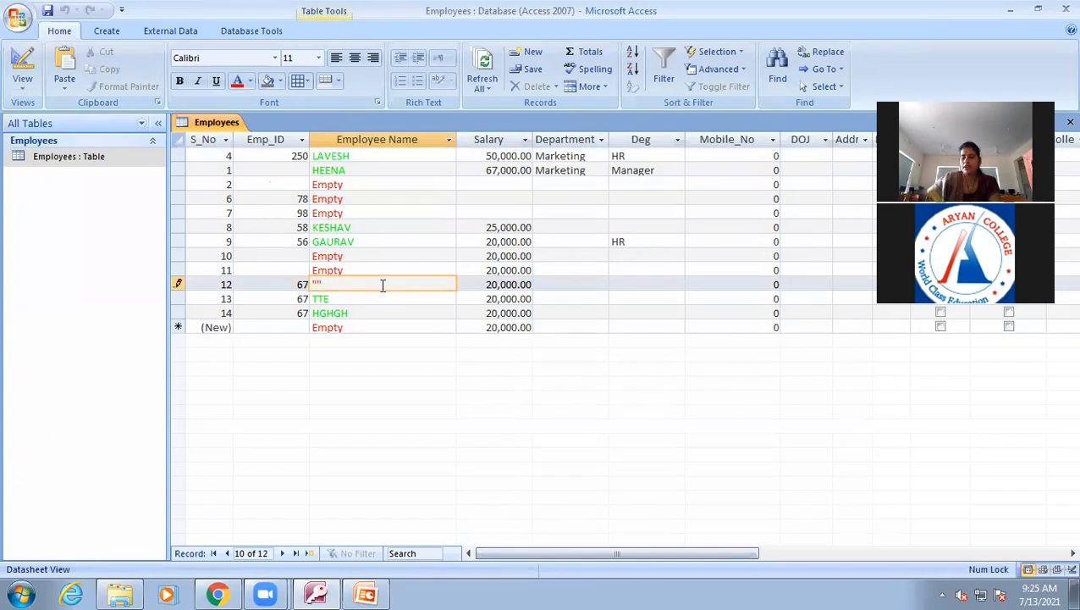
key(Tab)
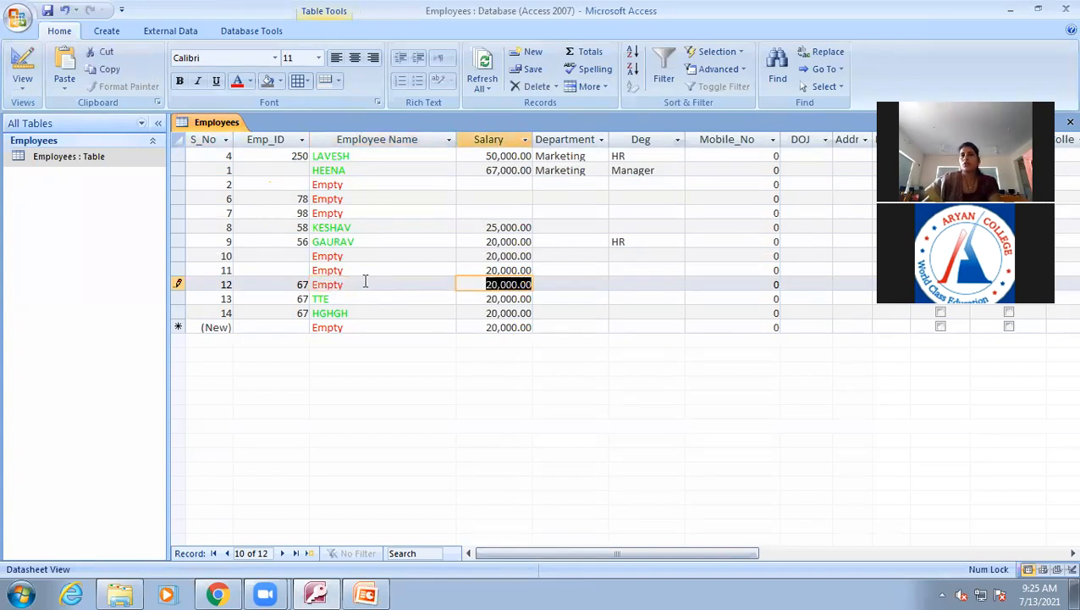
click(366, 283)
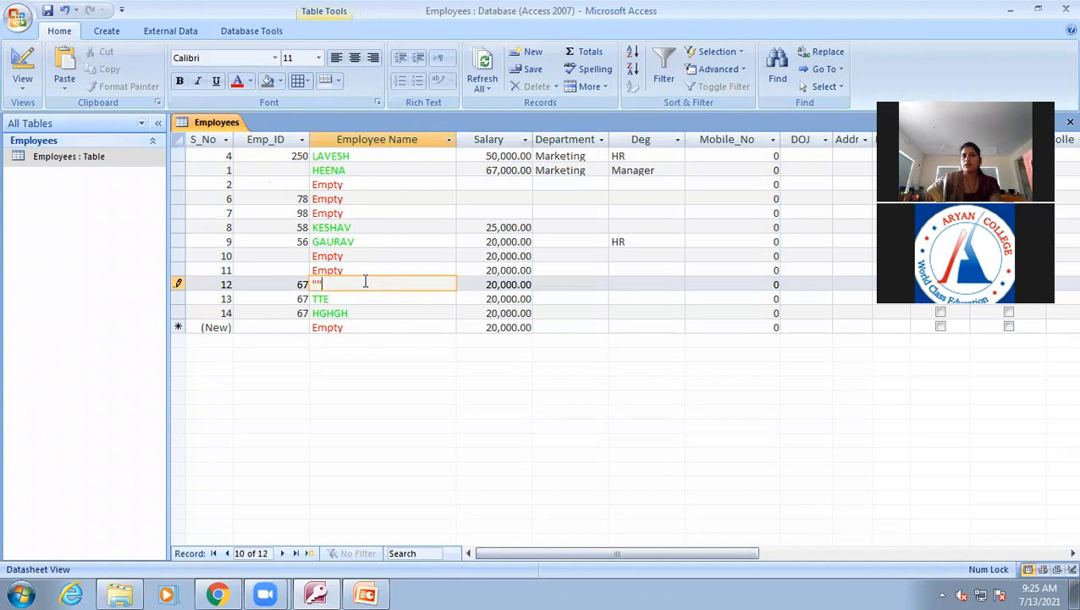
key(Tab)
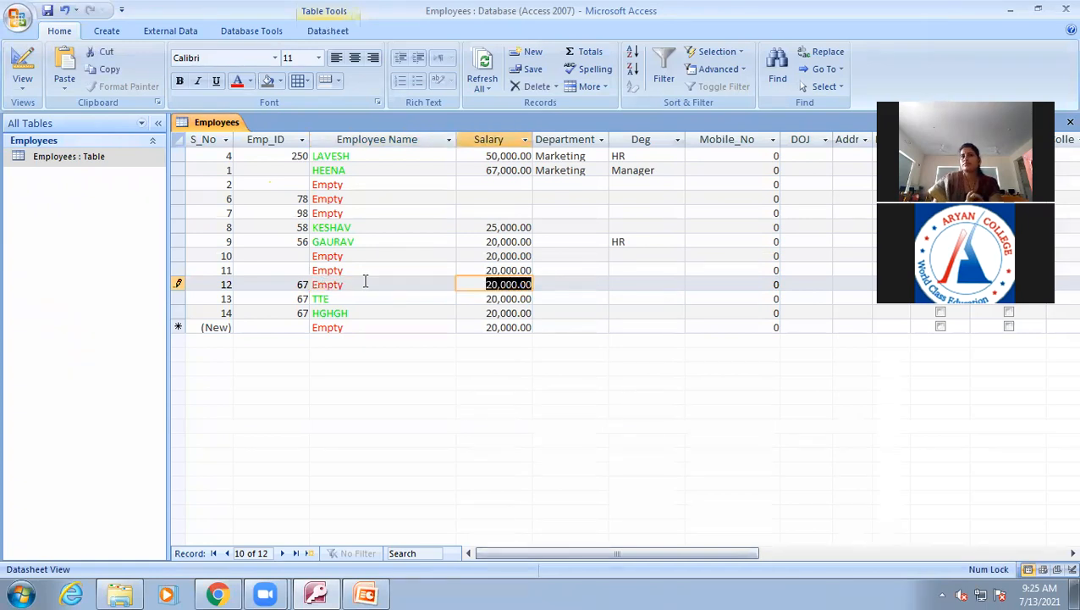
- Enter "" as the Employee Name of the record with S_No 10 and check the other nameless records' cells
click(340, 257)
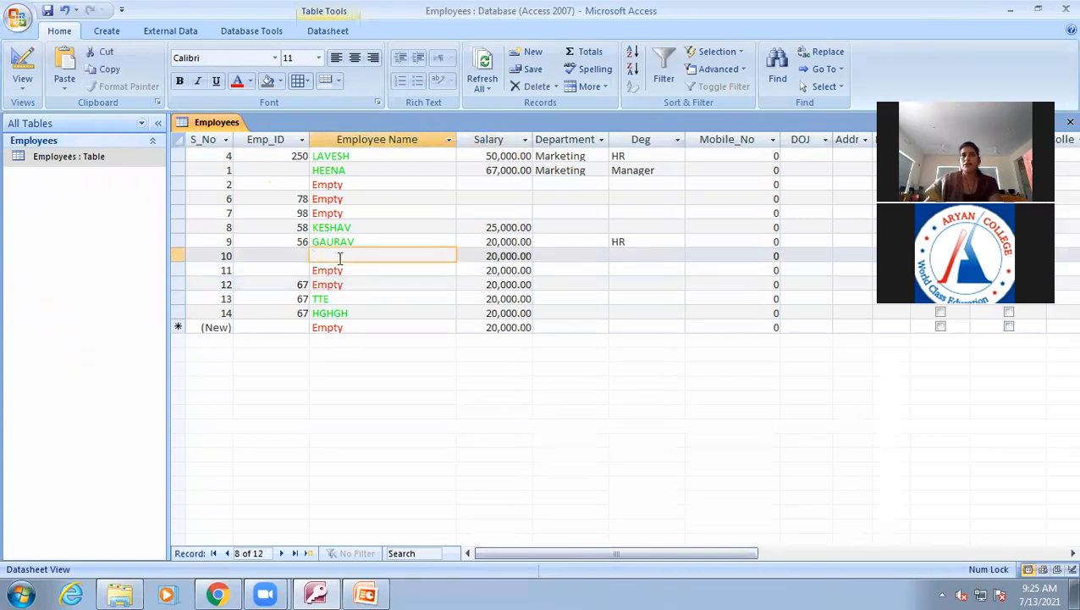
text(")
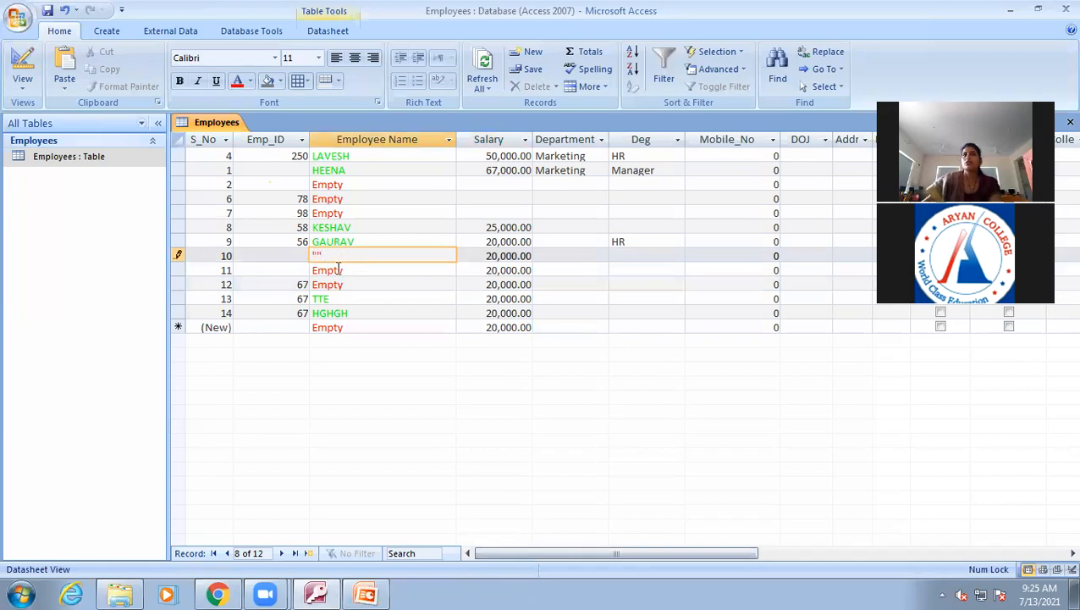
click(344, 329)
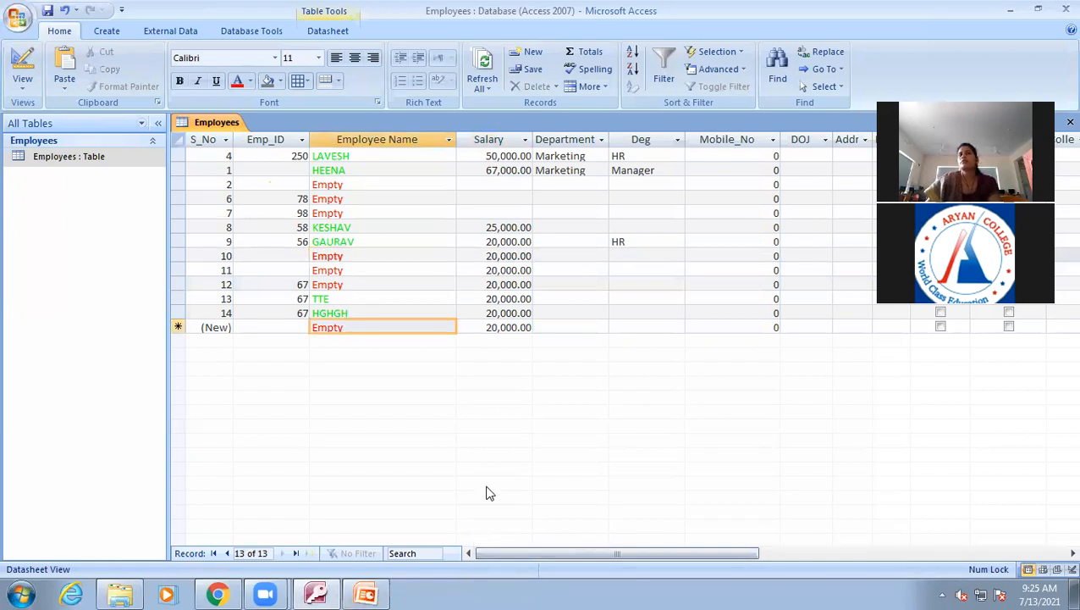
click(349, 270)
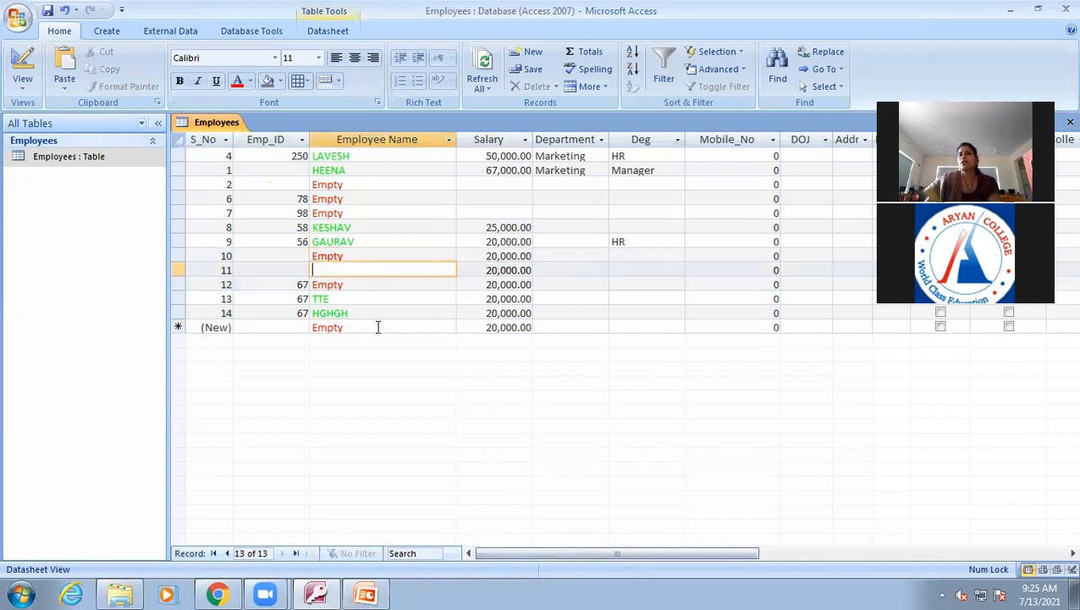
click(394, 254)
click(384, 198)
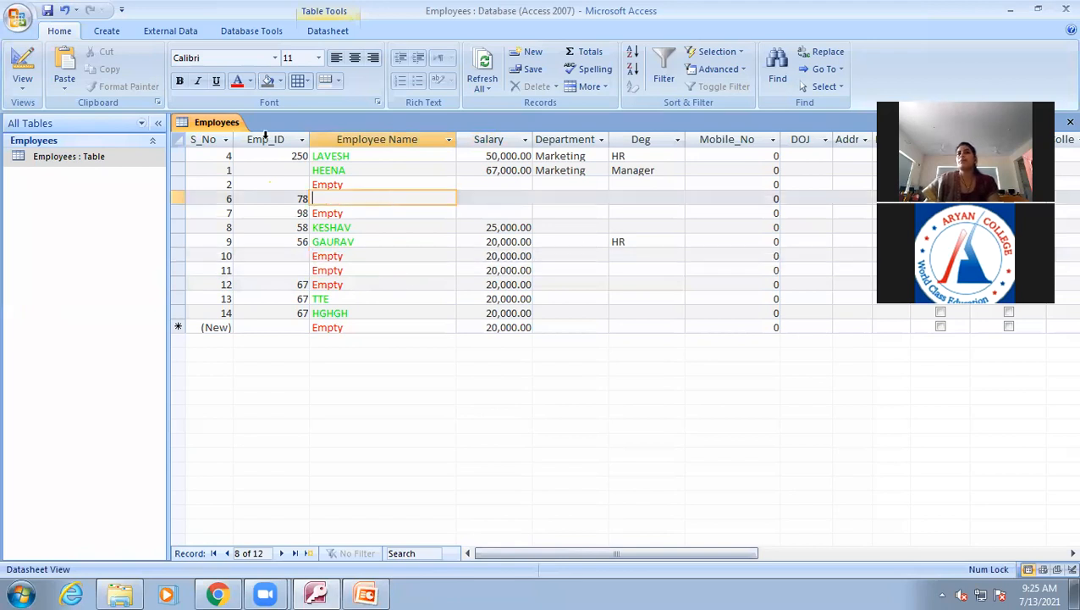
- Set the Emp_Name field's Format to >[Green];"Empty"[Red];"ZLS"[Blue] and compare the records in Datasheet view
click(22, 62)
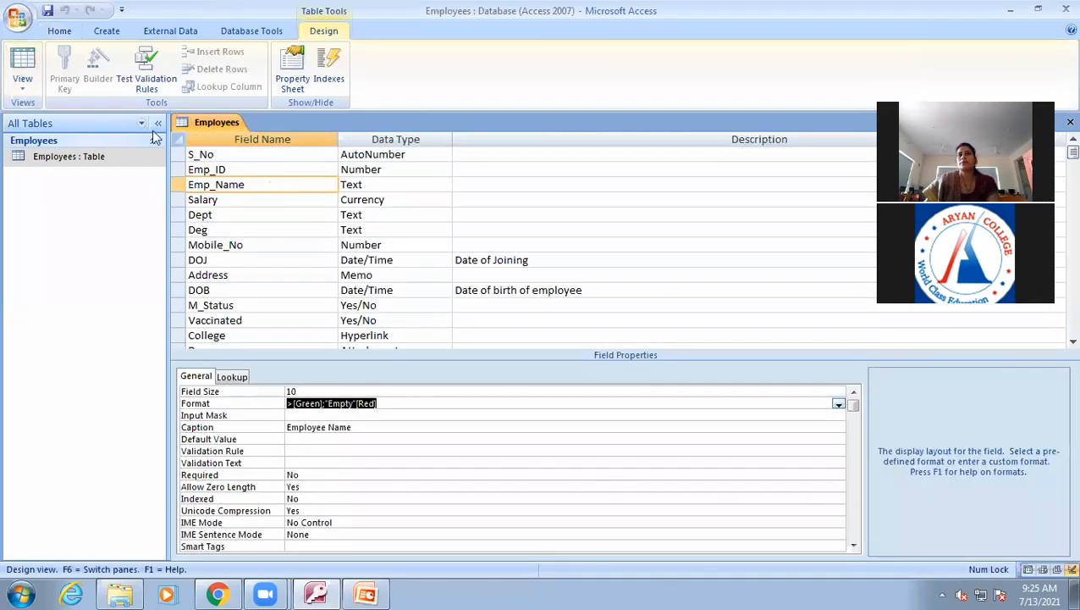
click(390, 403)
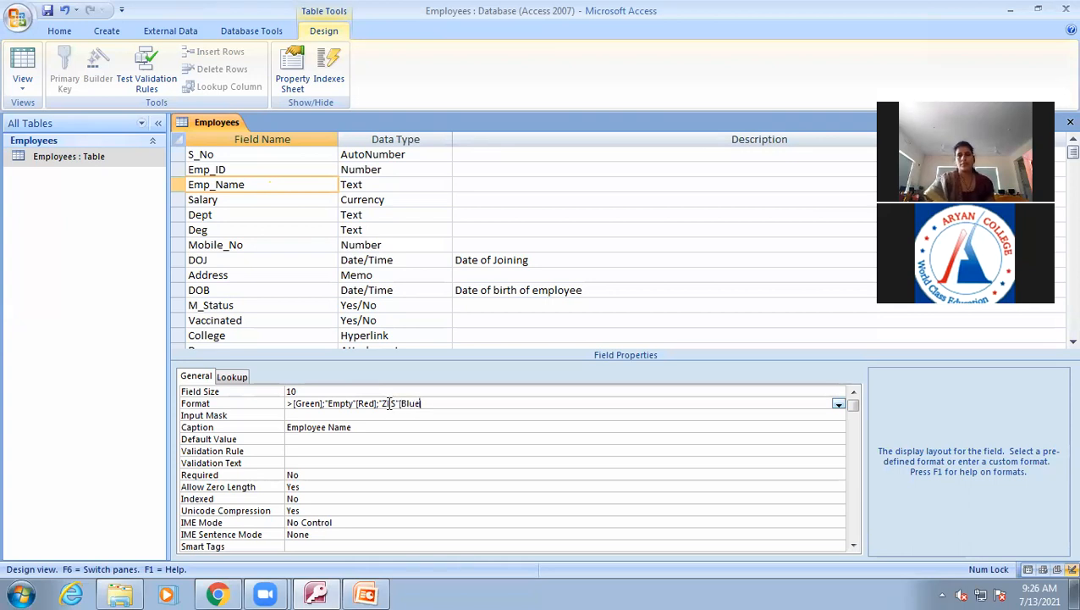
click(23, 66)
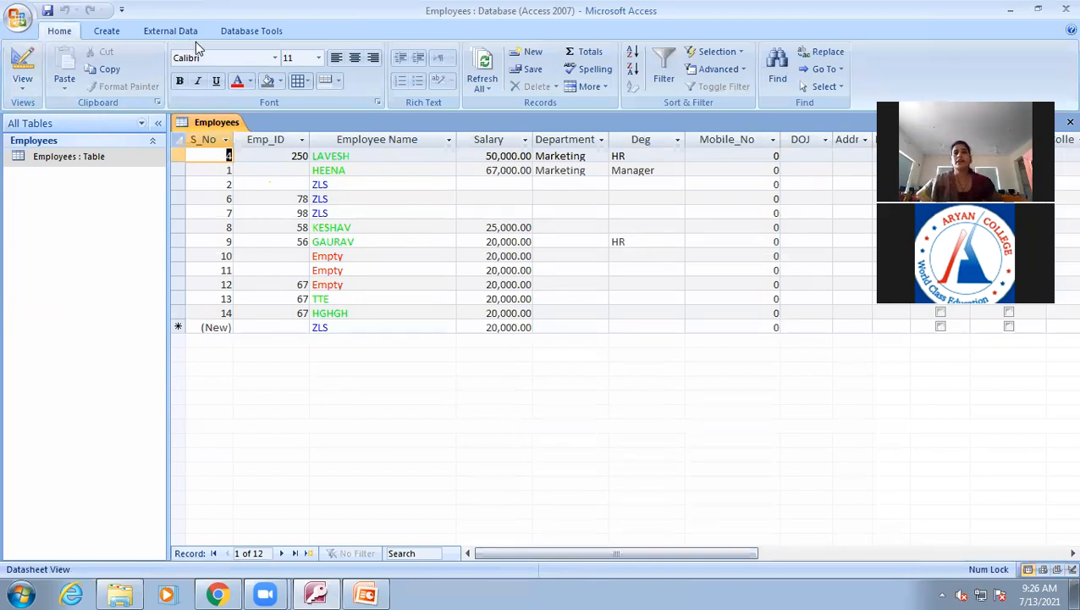
click(14, 66)
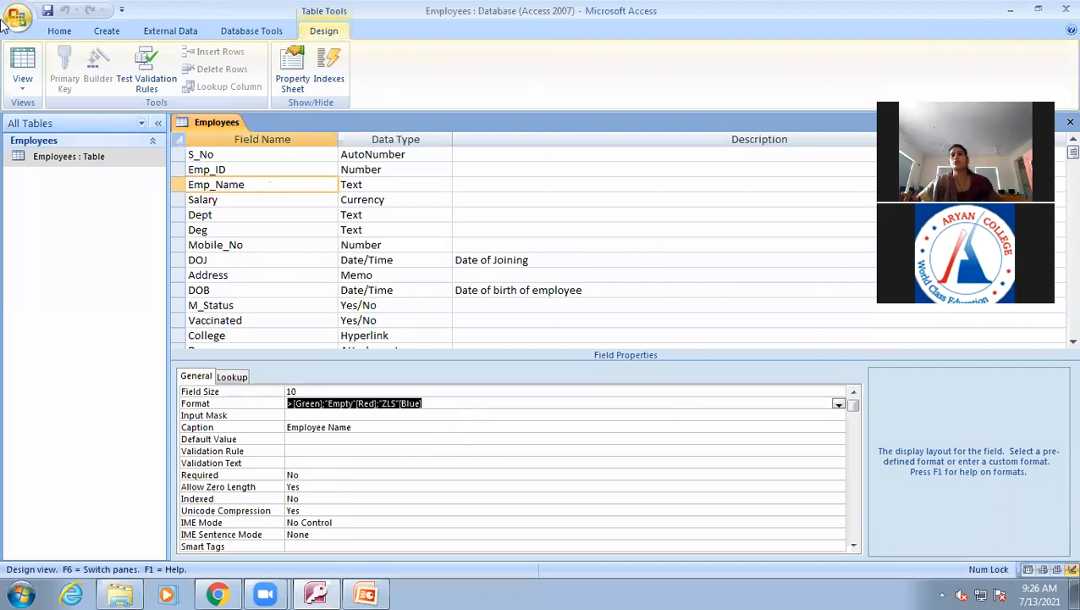
click(23, 75)
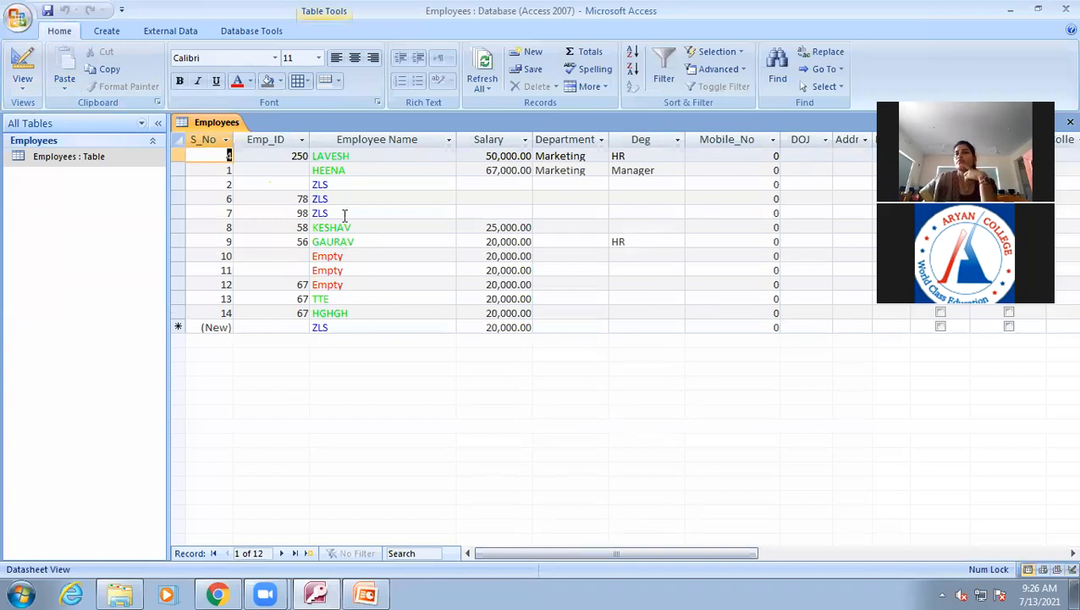
- Enter a zero-length string ("") as the Employee Name of the record with S_No 11
double_click(333, 269)
key(Delete)
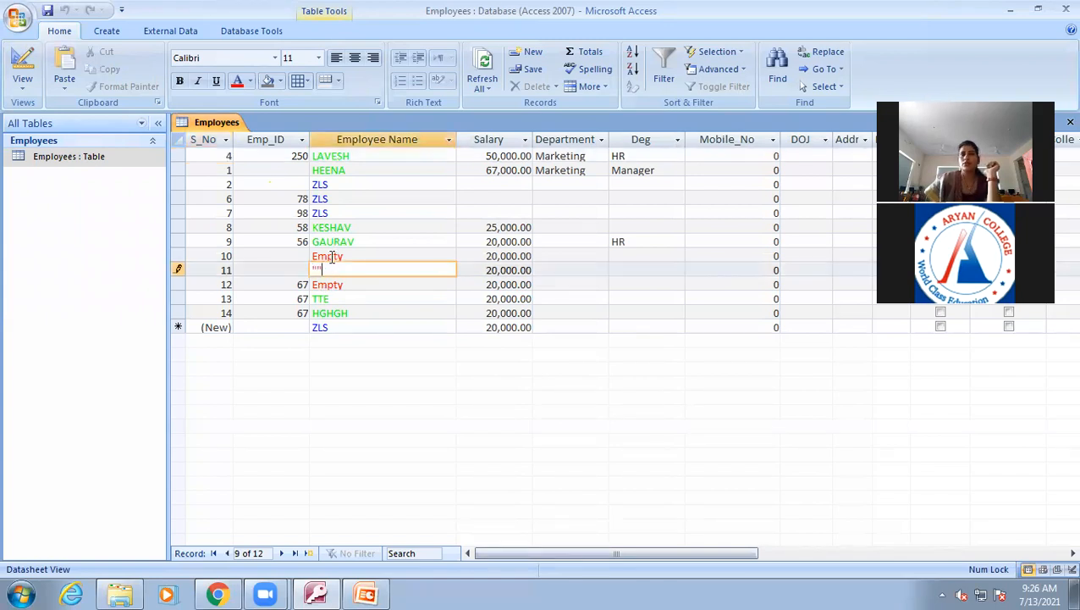
text("")
key(Tab)
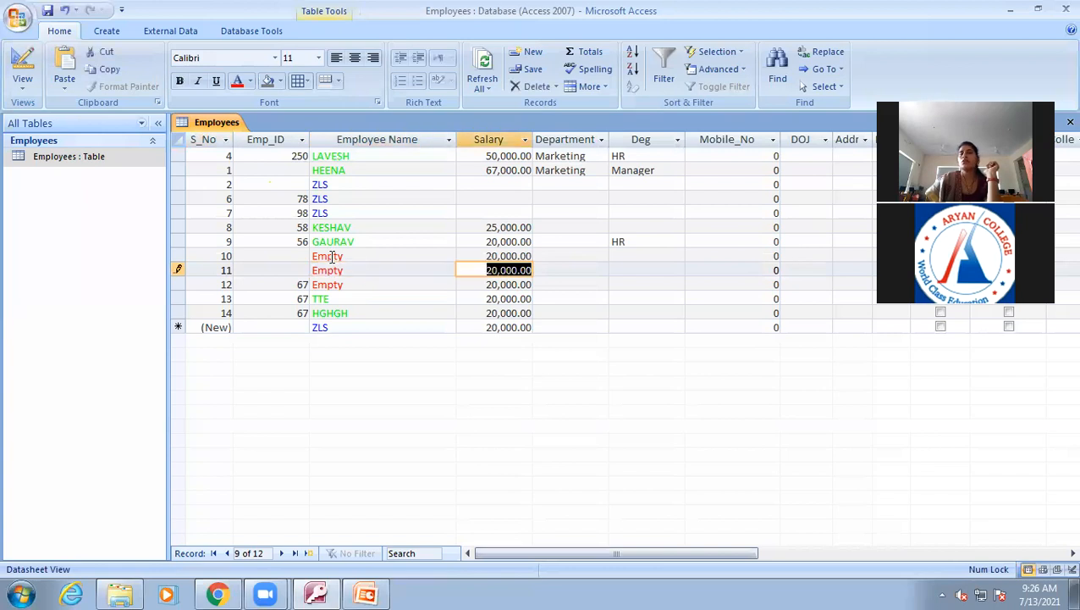
- Enter "" as the Employee Name of the record with S_No 6 and inspect the name cells of records 6 and 7
click(332, 197)
key(Delete)
text("")
key(Tab)
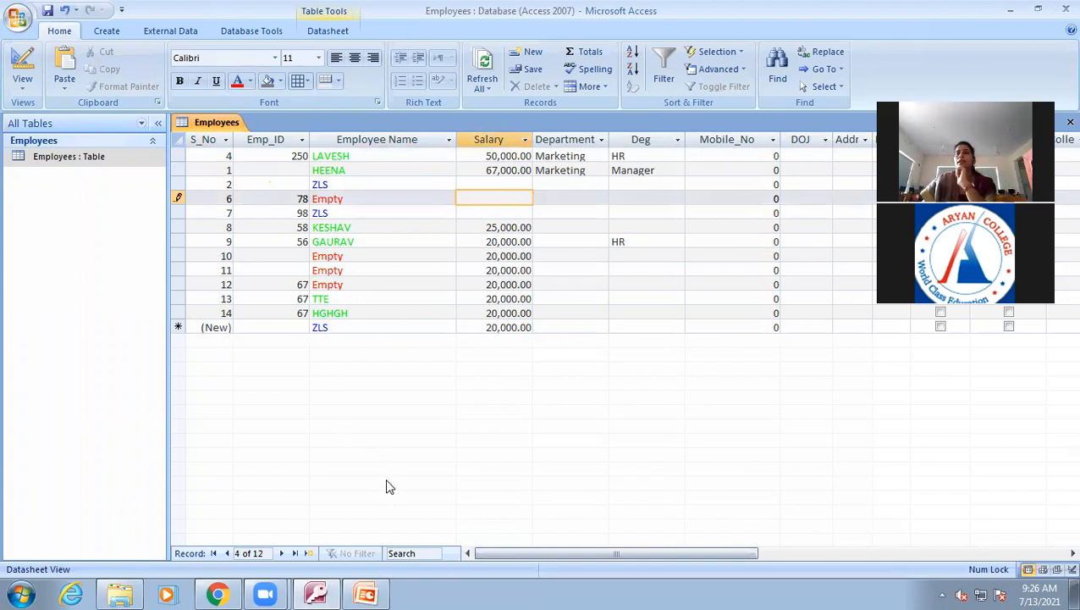
click(364, 198)
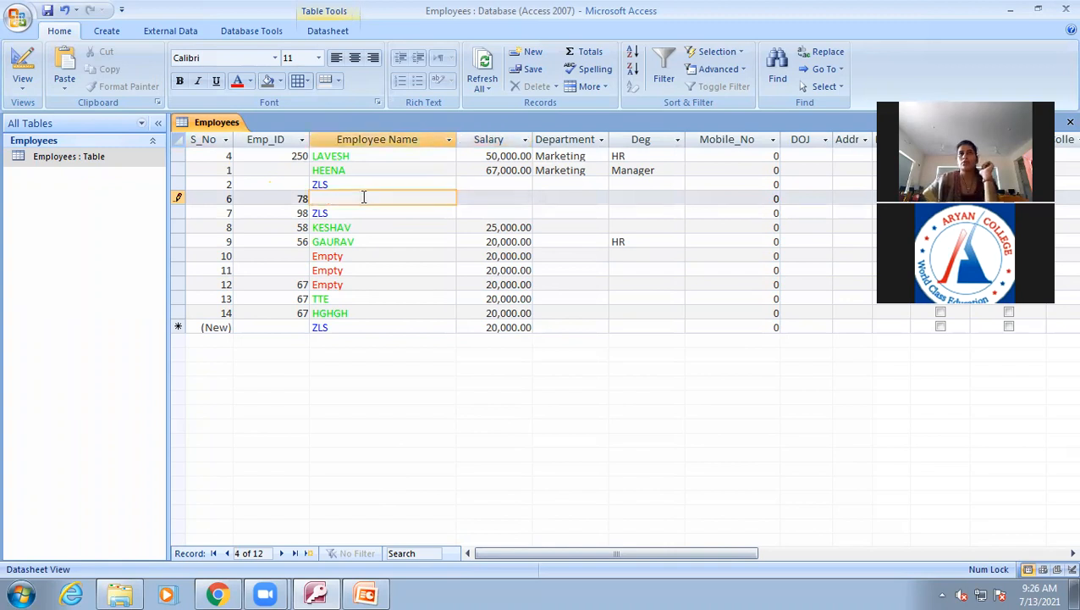
key(Tab)
click(367, 213)
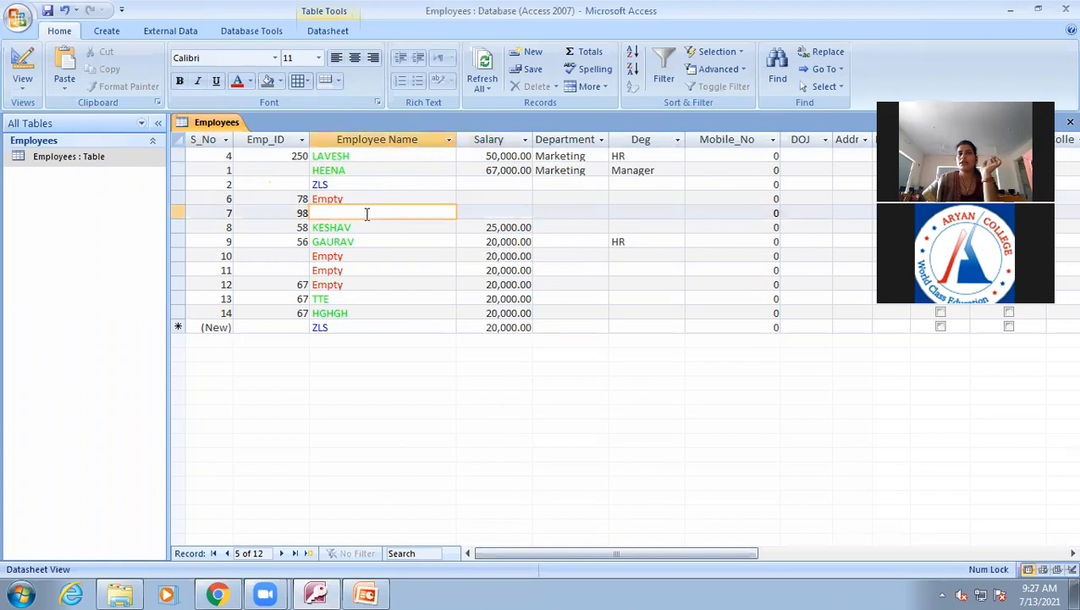
key(Tab)
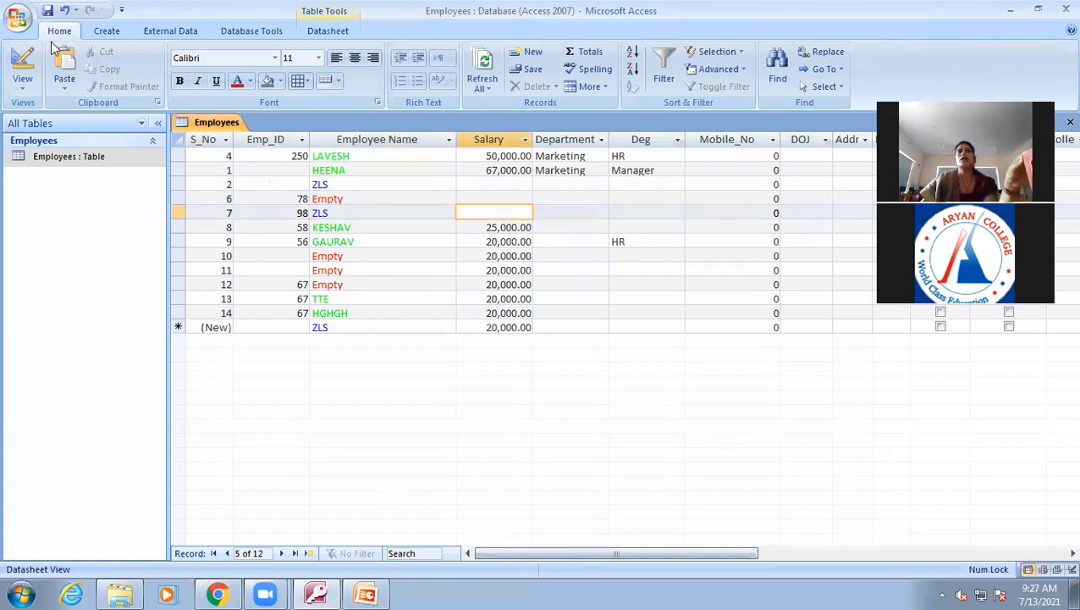
- In Design view, change the second section of Emp_Name's Format to "ZLS"[Blue]
click(17, 67)
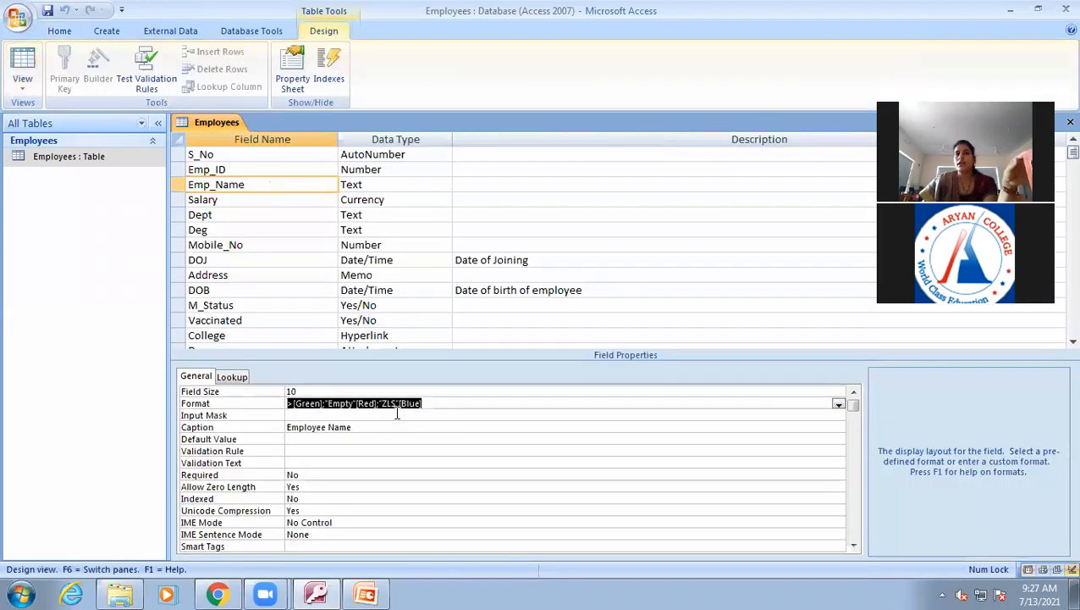
click(352, 403)
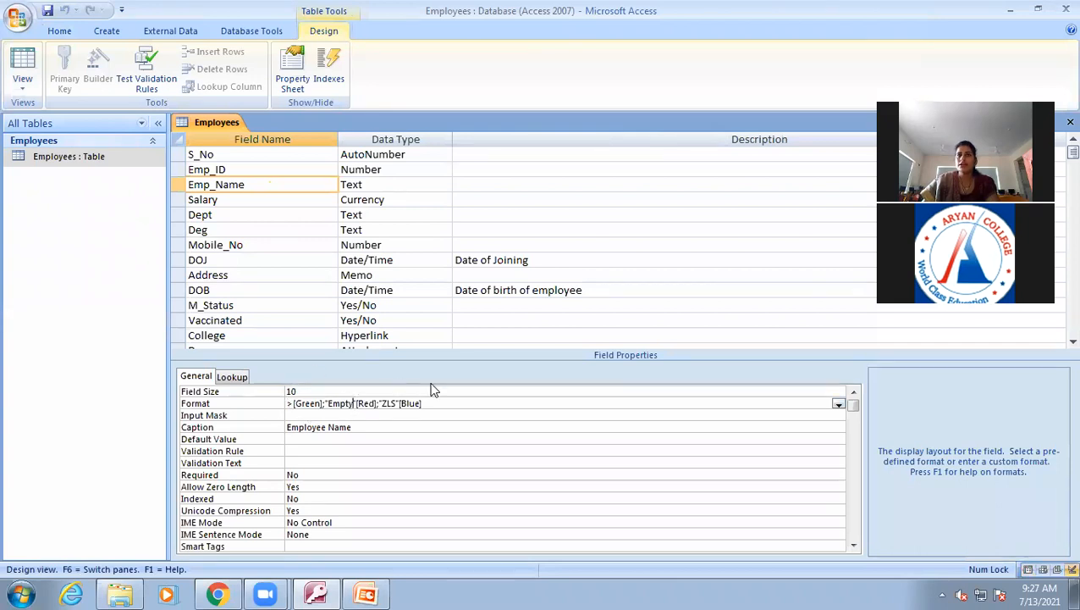
key(BackSpace)
key(BackSpace)
key(BackSpace)
key(BackSpace)
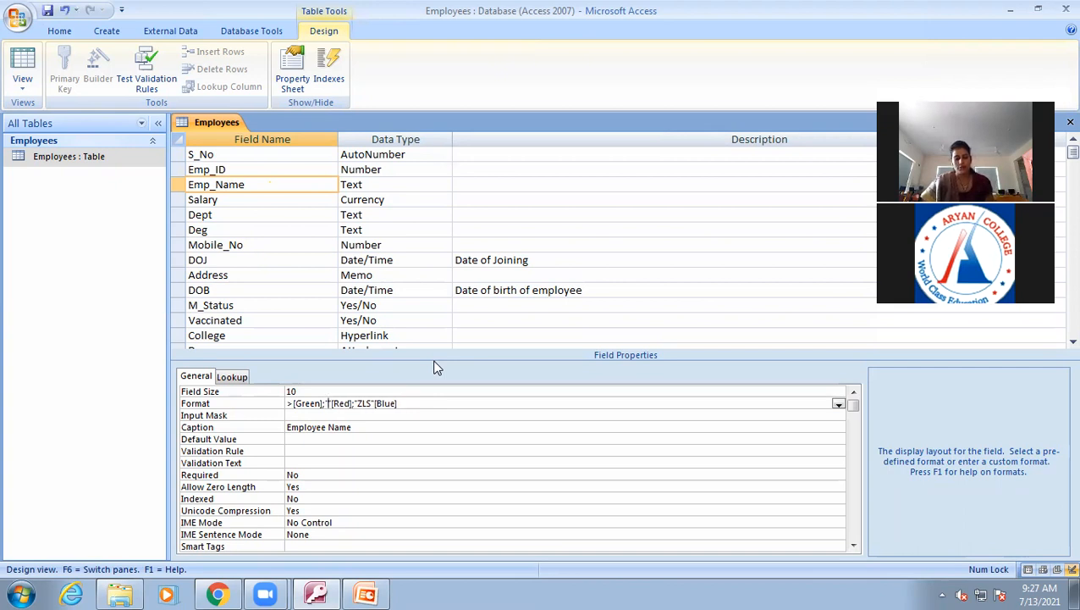
text(ZLS)
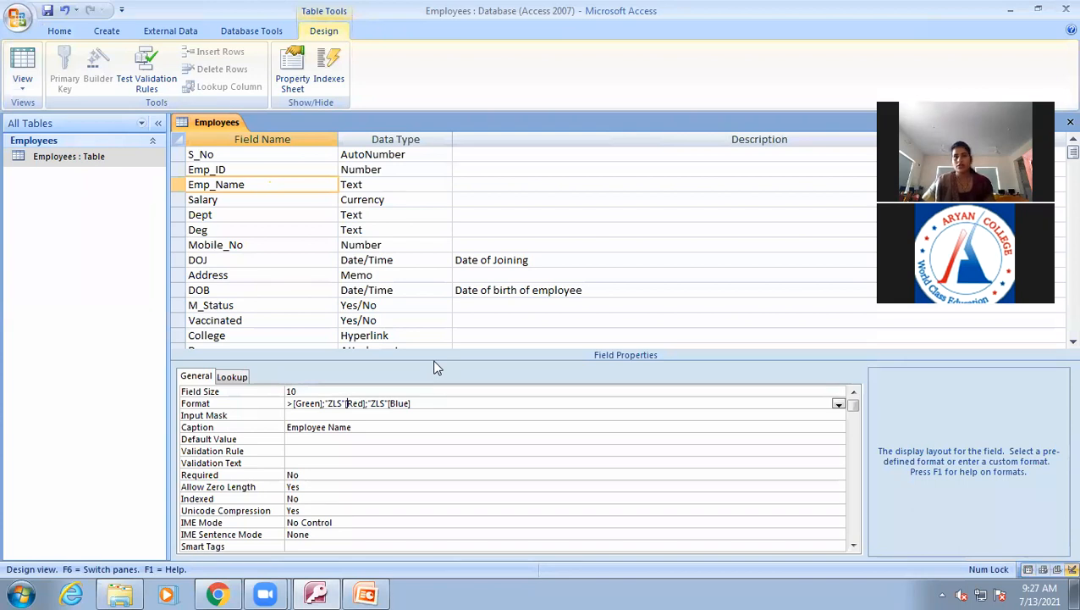
key(Delete)
key(Delete)
key(Delete)
key(Delete)
key(Delete)
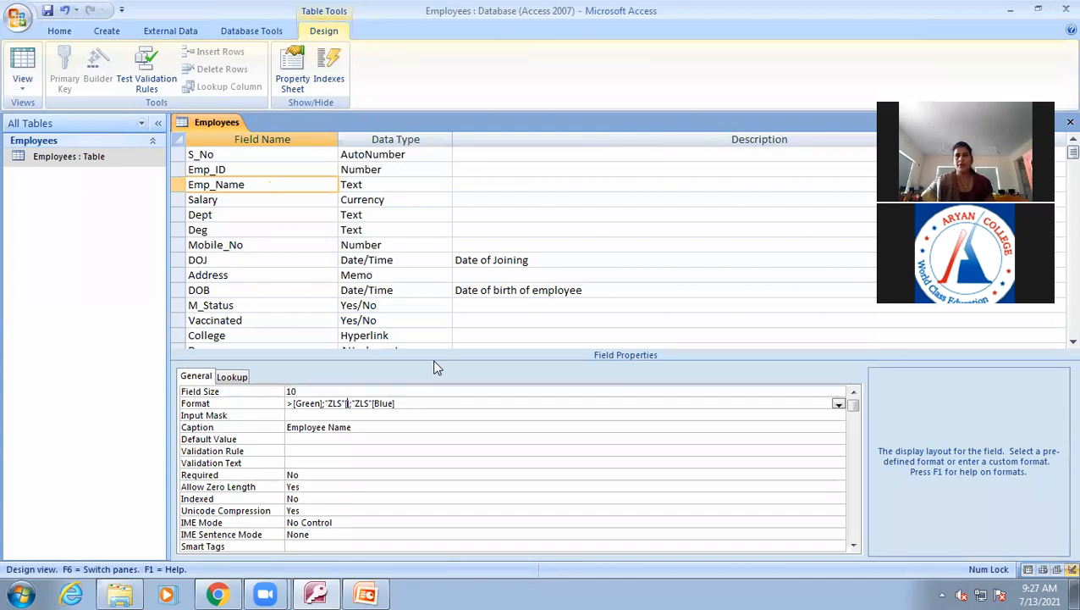
text([Blue)
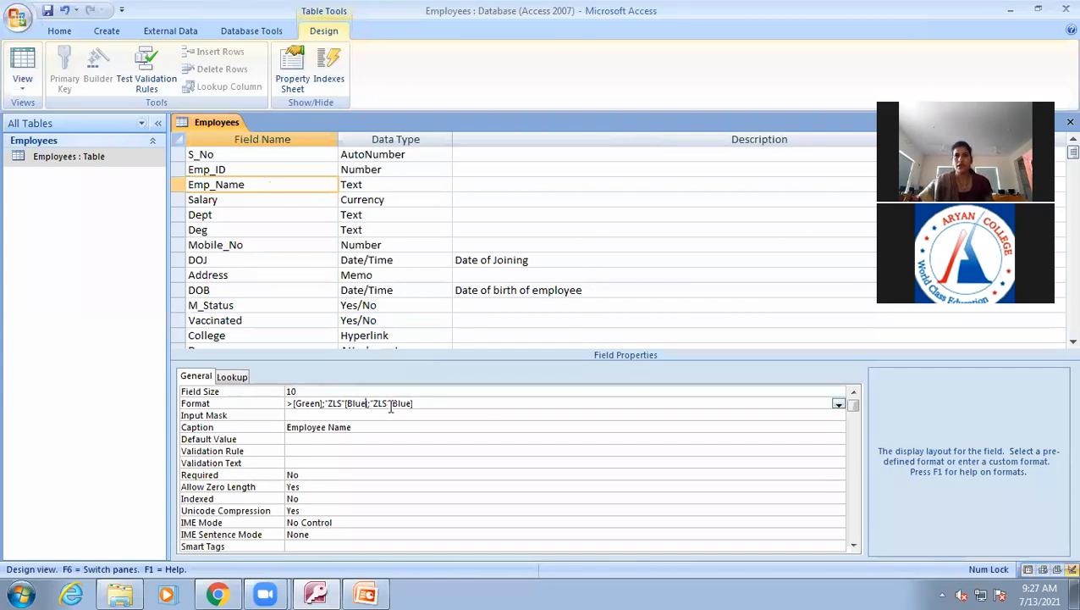
- Change the third section of Emp_Name's Format to "Null"[Red] and view the records in Datasheet view
key(BackSpace)
key(BackSpace)
key(BackSpace)
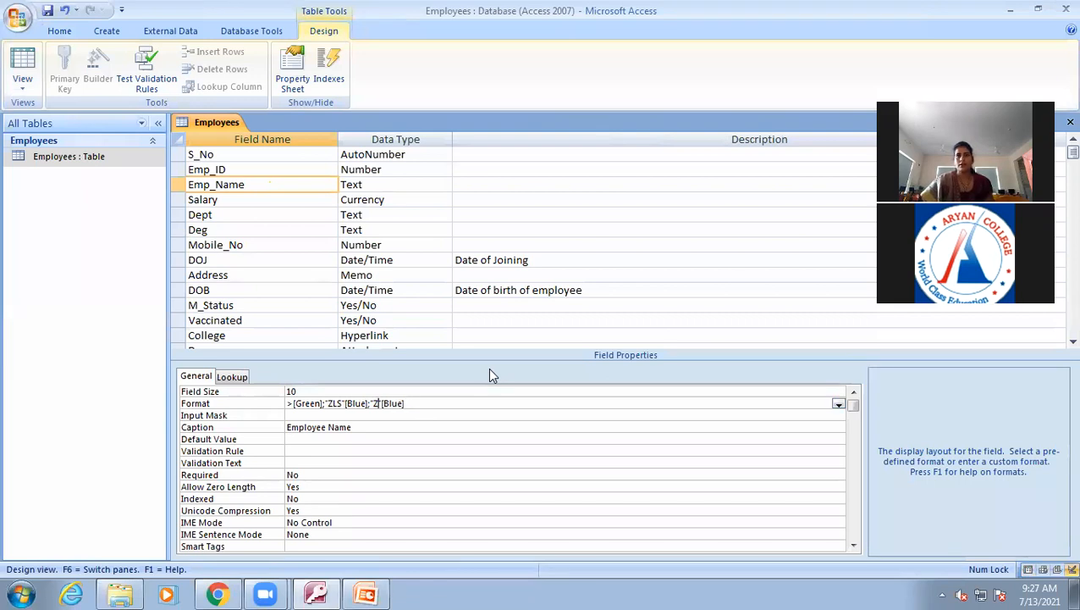
text(Null"[B)
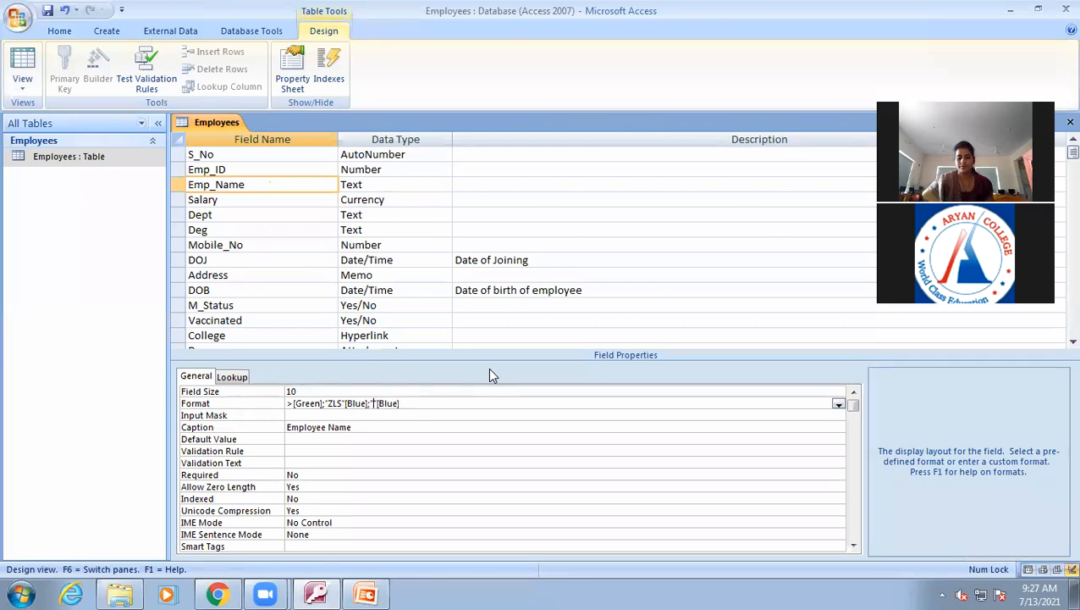
text(l)
key(Right)
key(Right)
key(Right)
key(Right)
key(Right)
key(BackSpace)
key(BackSpace)
key(BackSpace)
key(BackSpace)
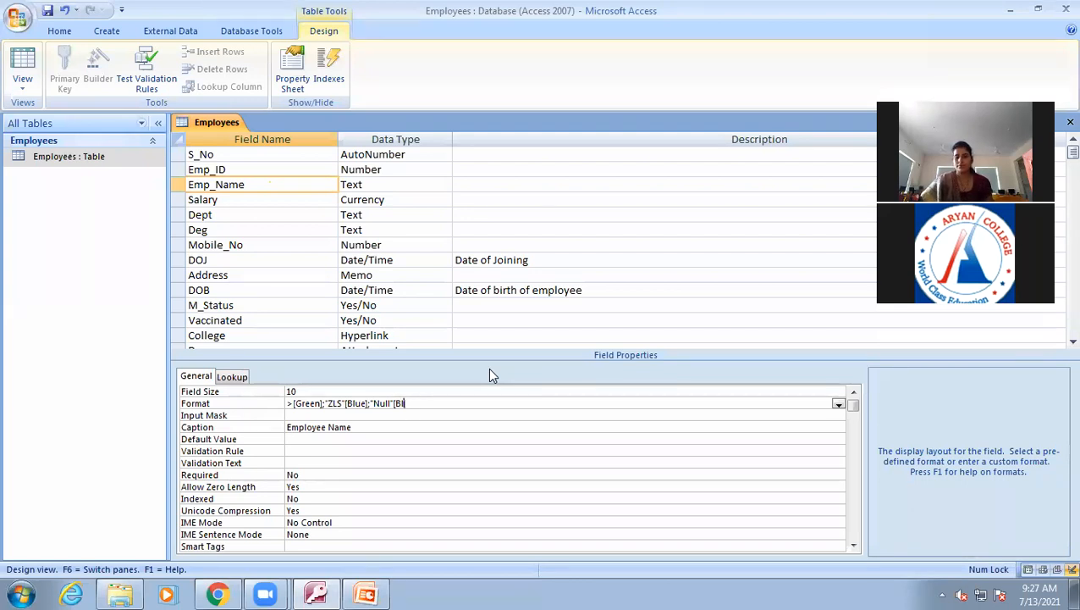
text(Red])
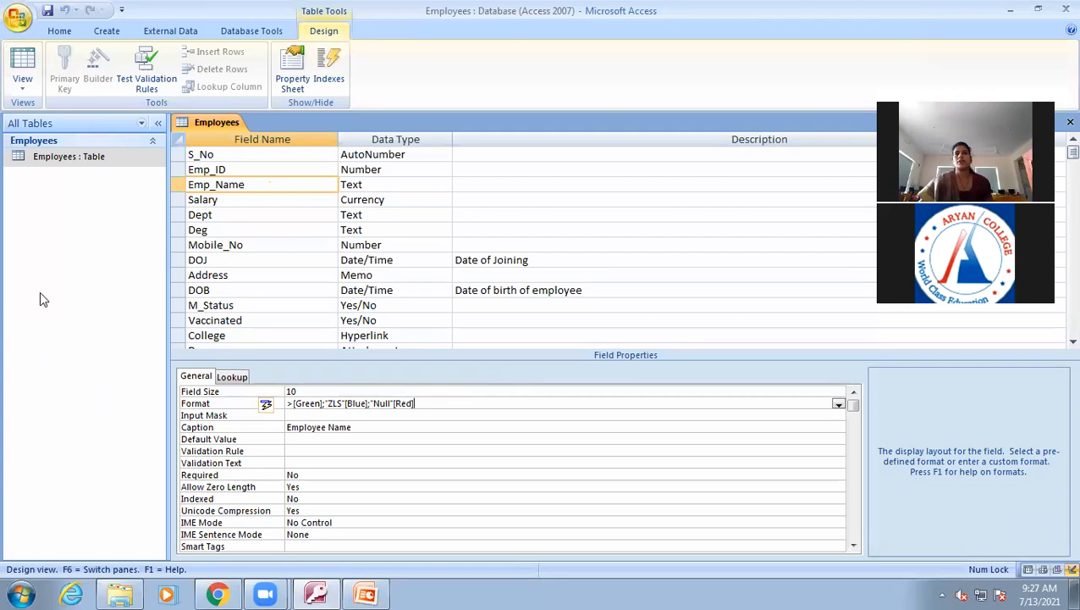
click(22, 59)
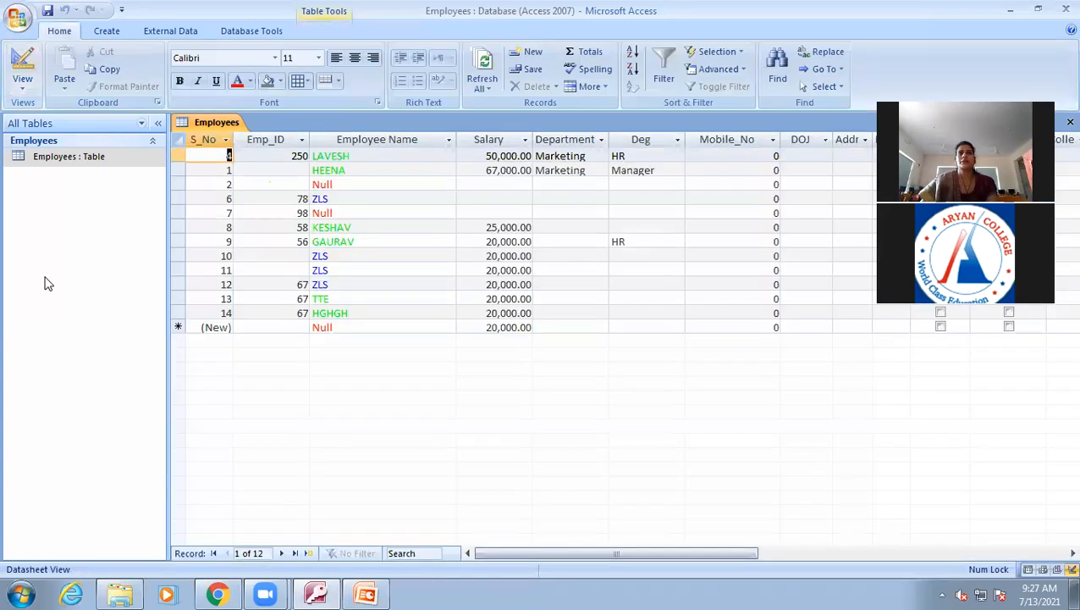
- Inspect the name cell of the record with S_No 7 and enter "" as the Employee Name of the record with S_No 2
click(349, 212)
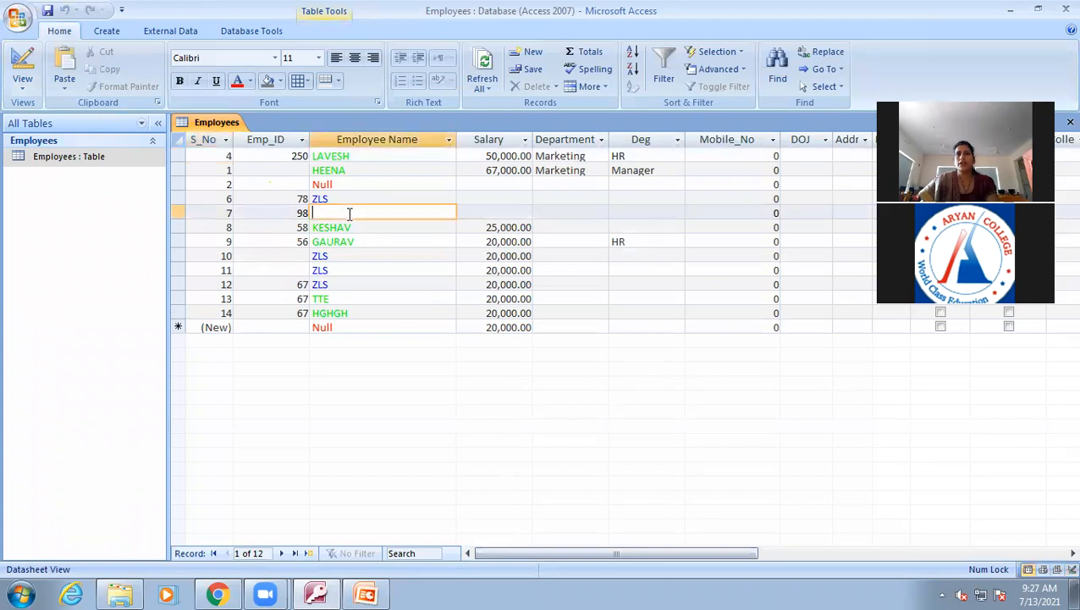
click(350, 182)
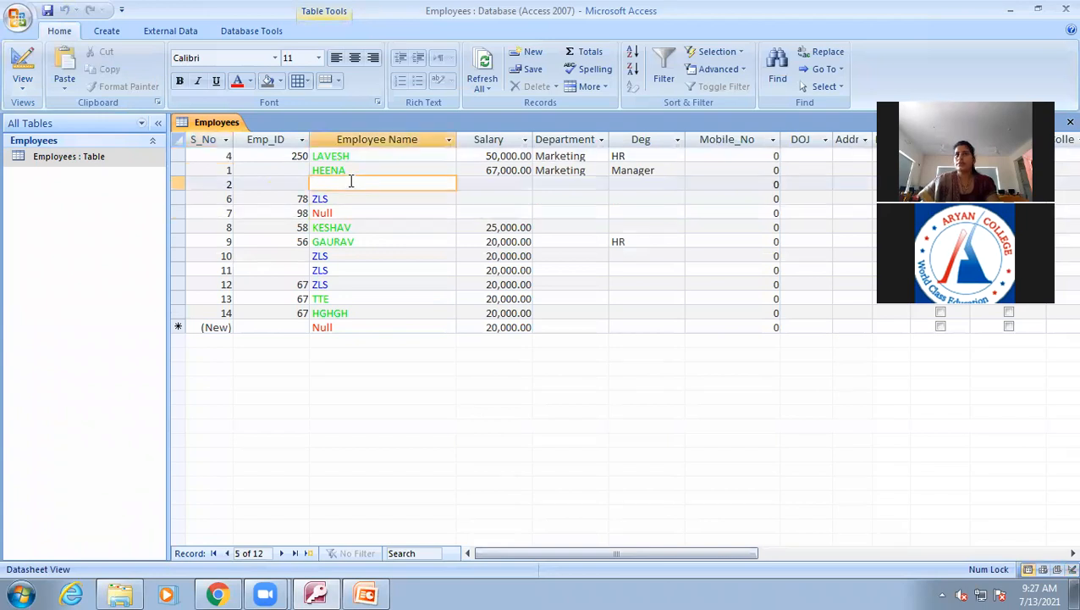
text(")
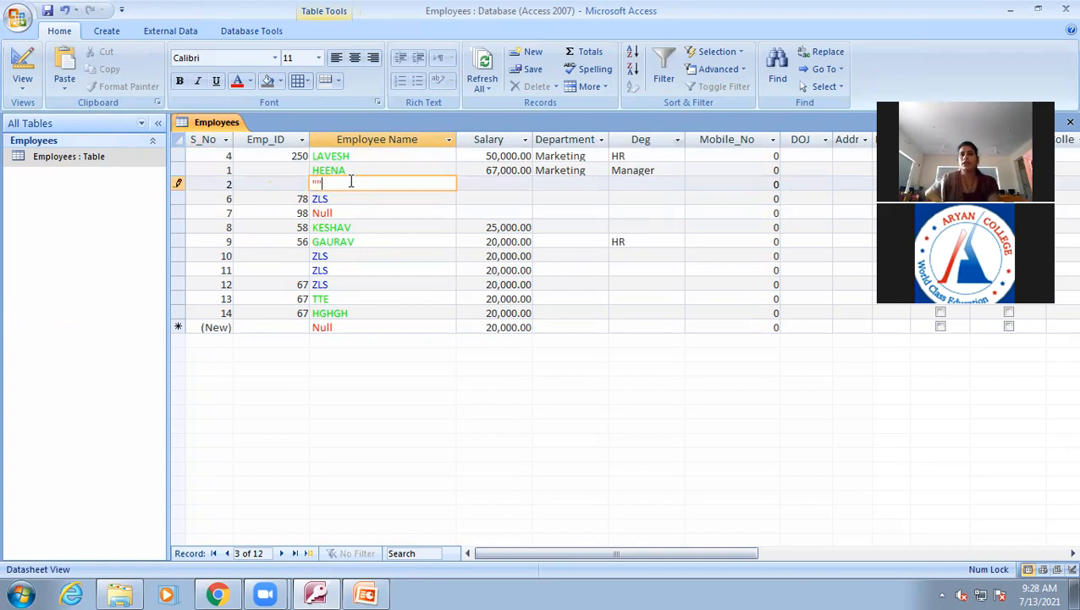
text(")
key(Tab)
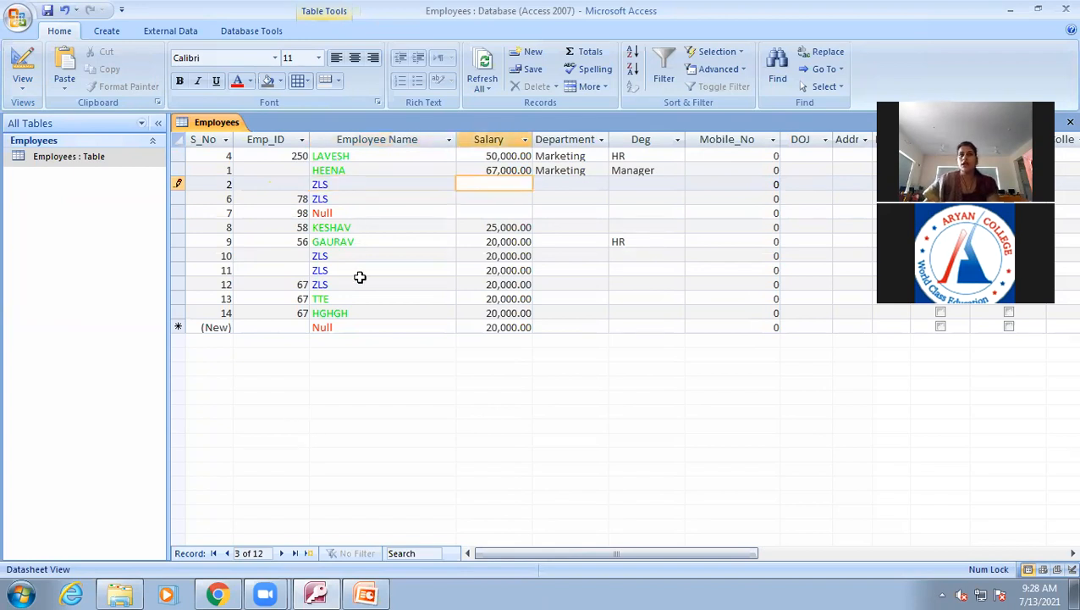
- Add a new record with Emp_ID 78, leaving its Employee Name blank
click(267, 329)
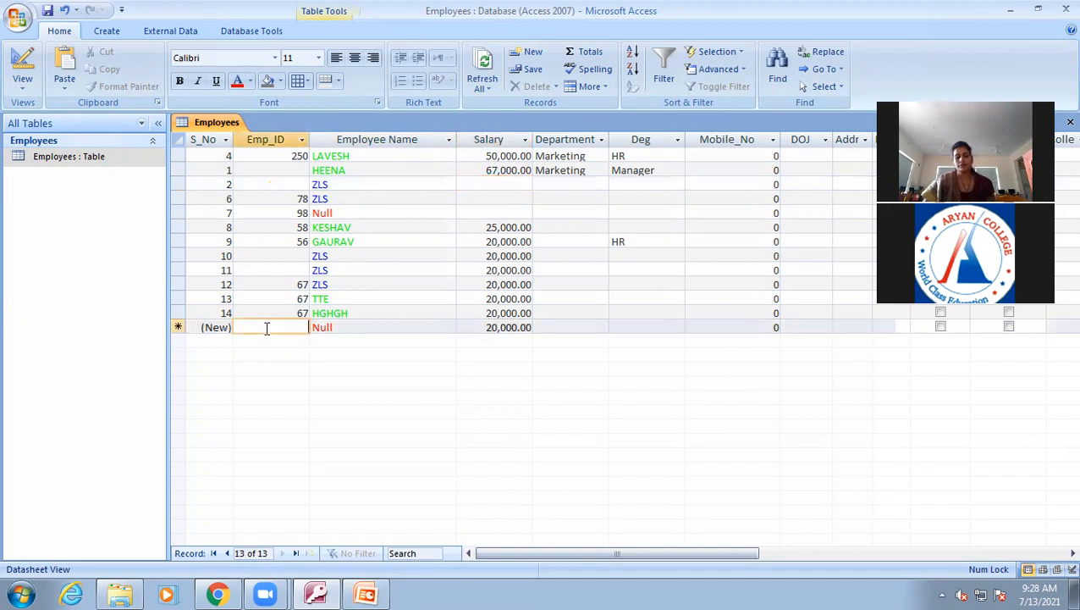
text(6656)
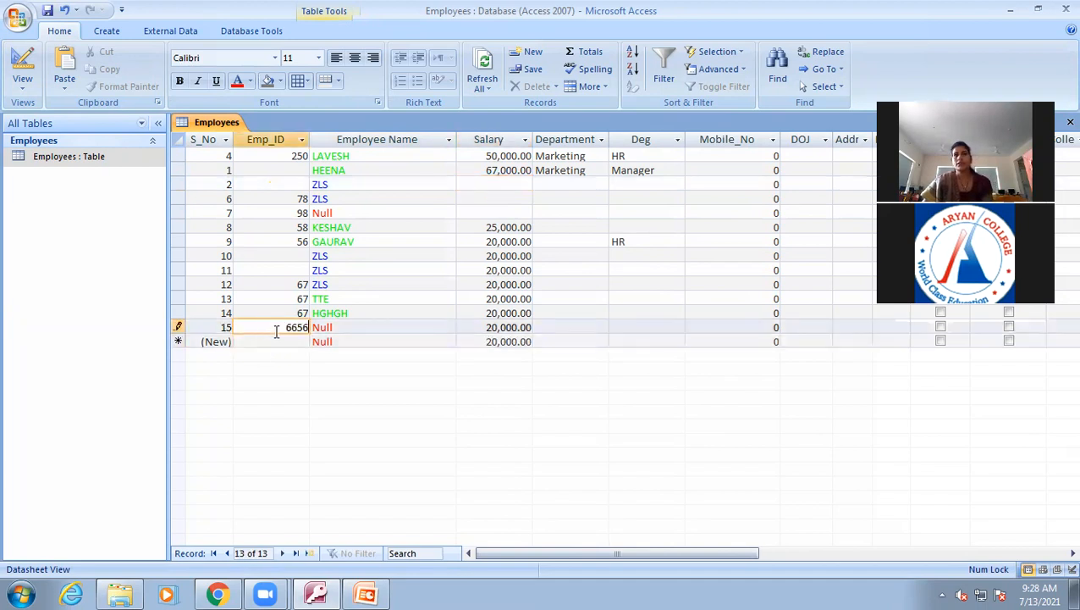
click(369, 330)
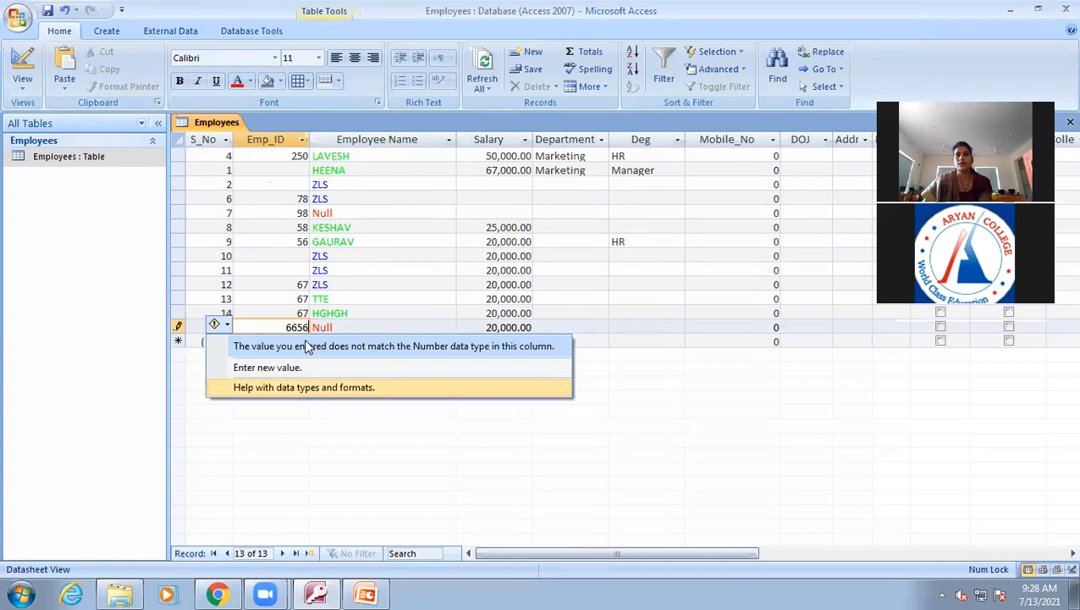
click(298, 367)
key(BackSpace)
text(78)
click(341, 328)
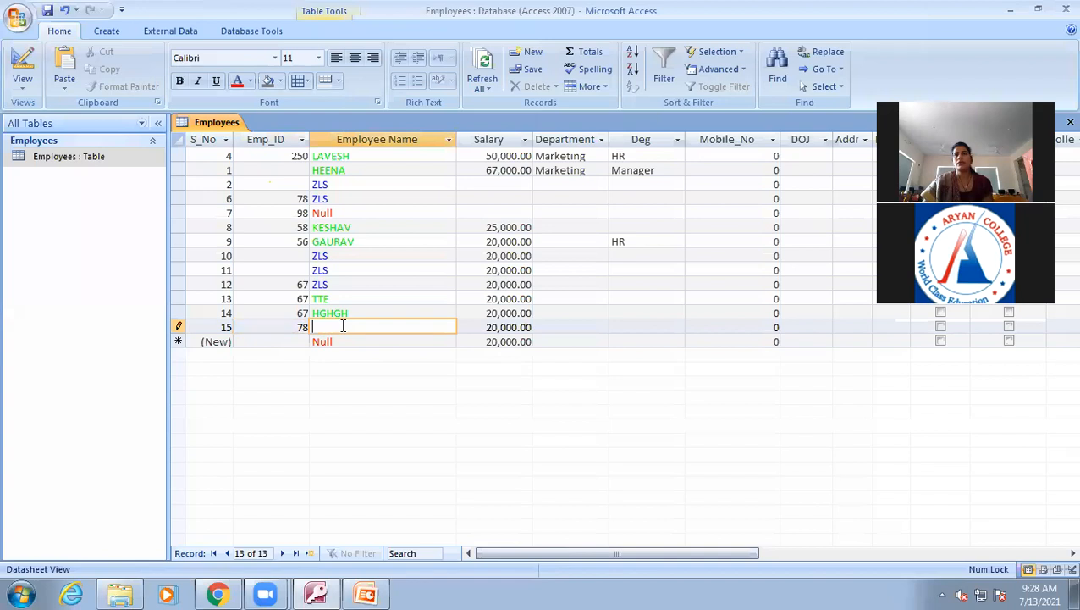
click(505, 327)
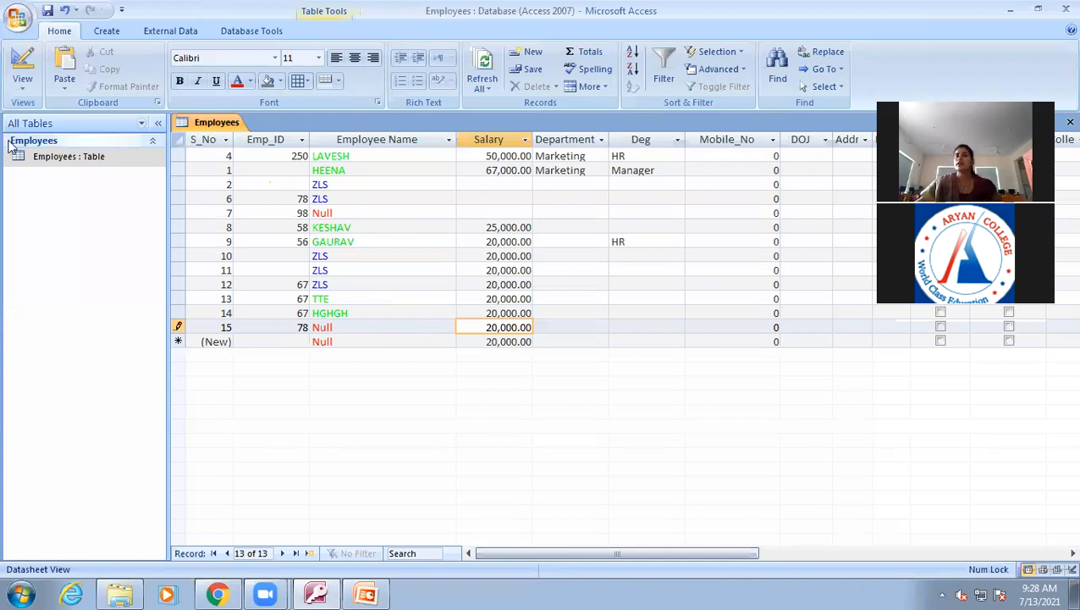
- Return to Design view and mark up Emp_Name's Format with drawn dividing lines, numbering its sections 1, 2 and 3
click(23, 79)
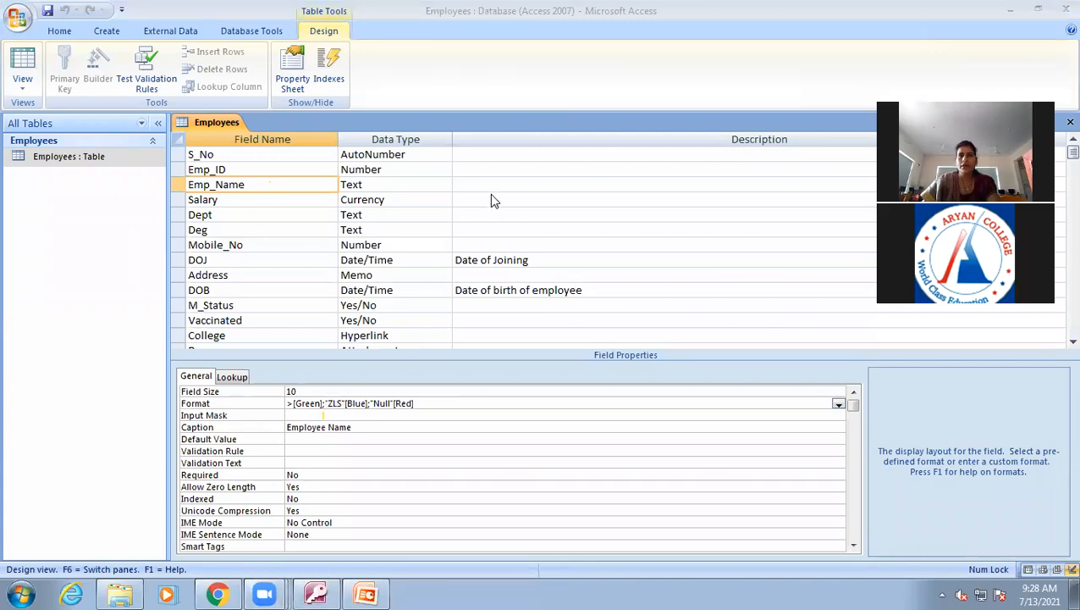
click(323, 414)
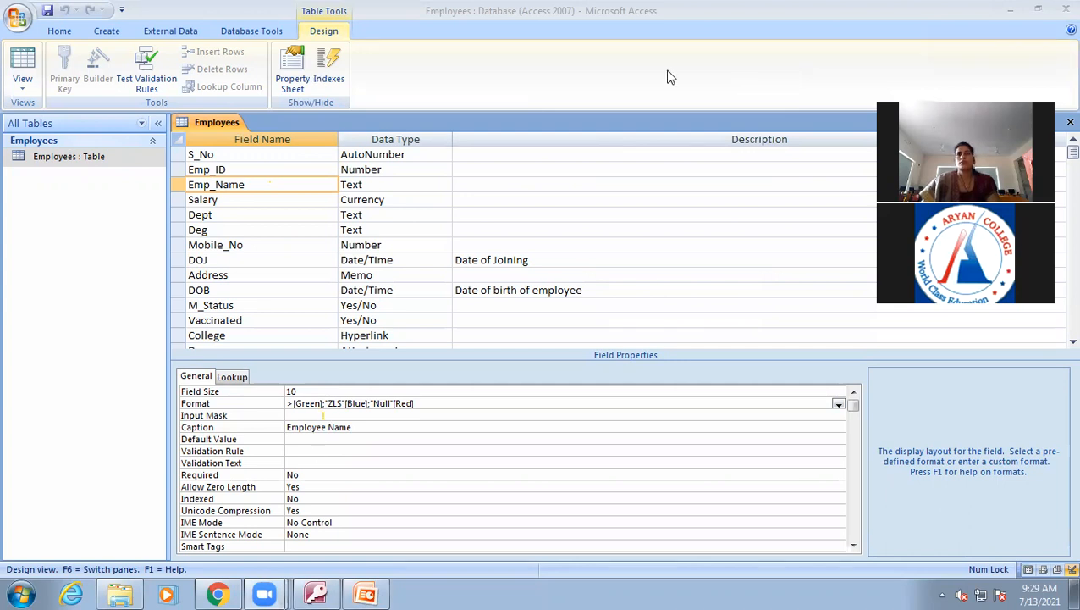
click(398, 415)
click(413, 455)
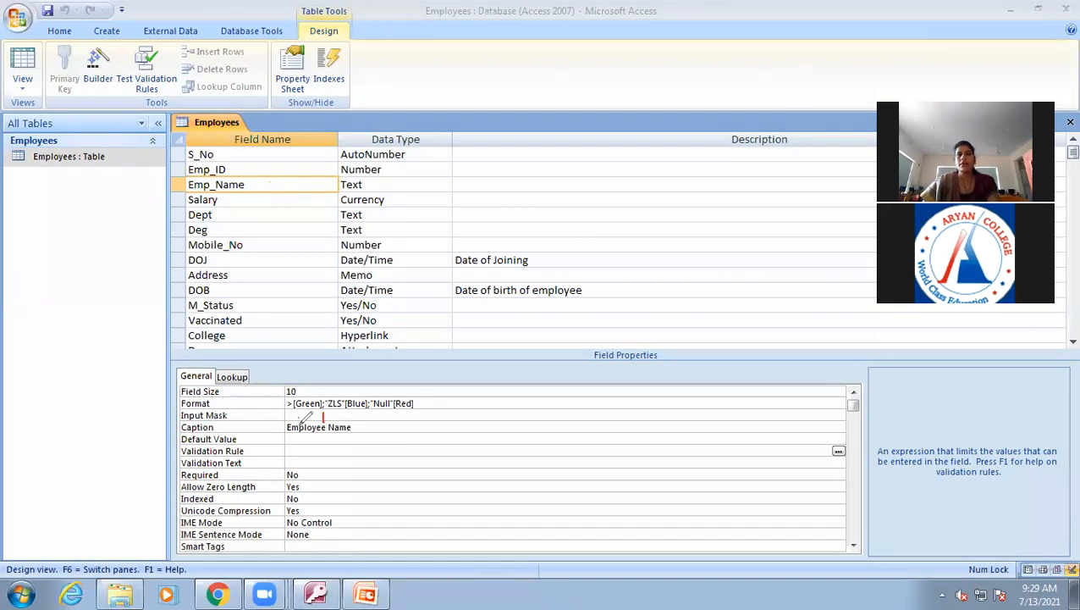
mouse_move(298, 413)
mouse_down()
mouse_move(323, 423)
mouse_move(324, 506)
mouse_up()
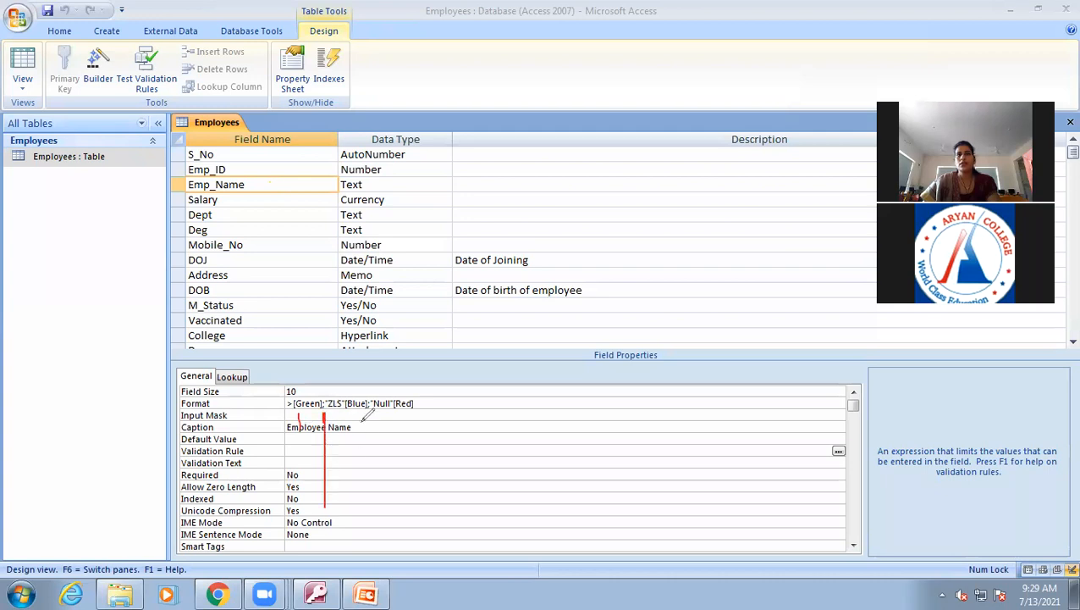
drag(369, 412, 369, 506)
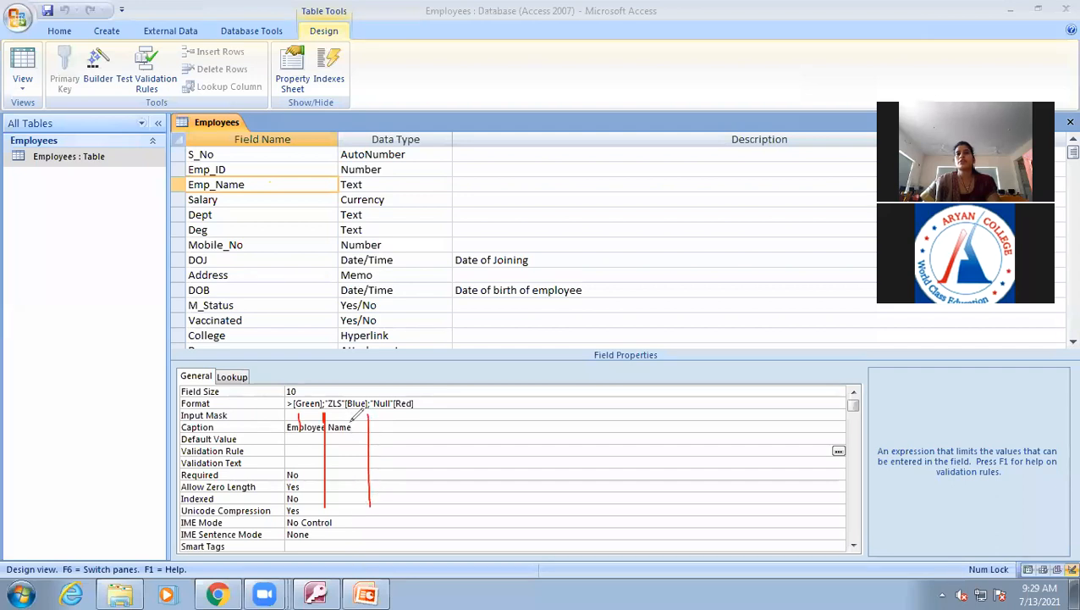
drag(347, 423, 360, 439)
mouse_move(386, 416)
mouse_down()
mouse_move(419, 420)
mouse_move(410, 444)
mouse_up()
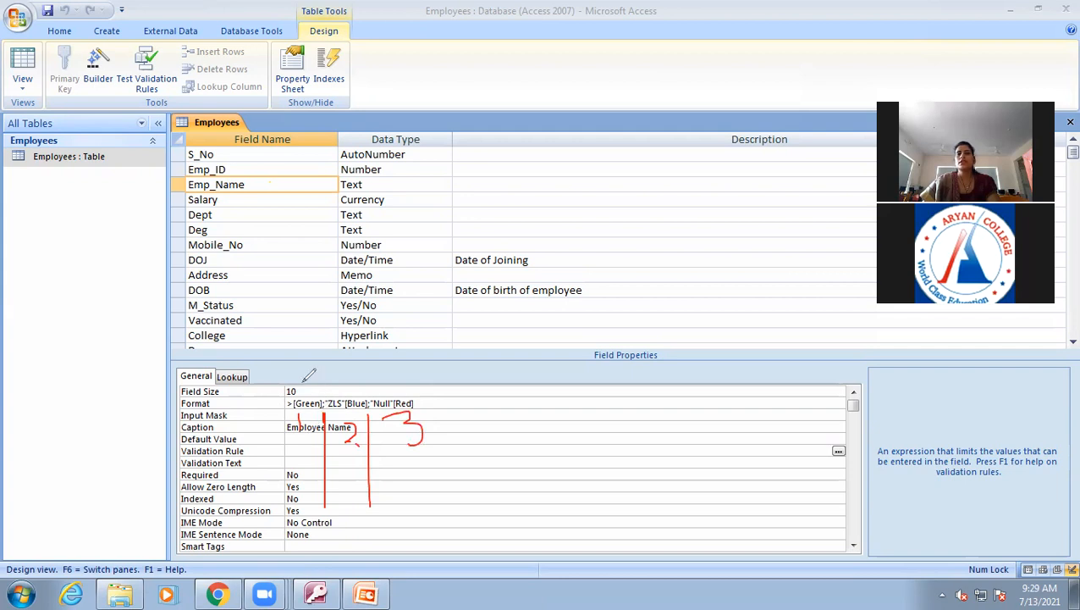
- Draw arrows to the three Format sections and hand-label them FWT, ZLS and For N
mouse_move(317, 341)
mouse_down()
mouse_move(302, 370)
mouse_move(331, 356)
mouse_up()
mouse_move(297, 307)
mouse_down()
mouse_move(298, 323)
mouse_move(312, 300)
mouse_move(308, 310)
mouse_move(321, 312)
mouse_move(366, 276)
mouse_move(353, 303)
mouse_up()
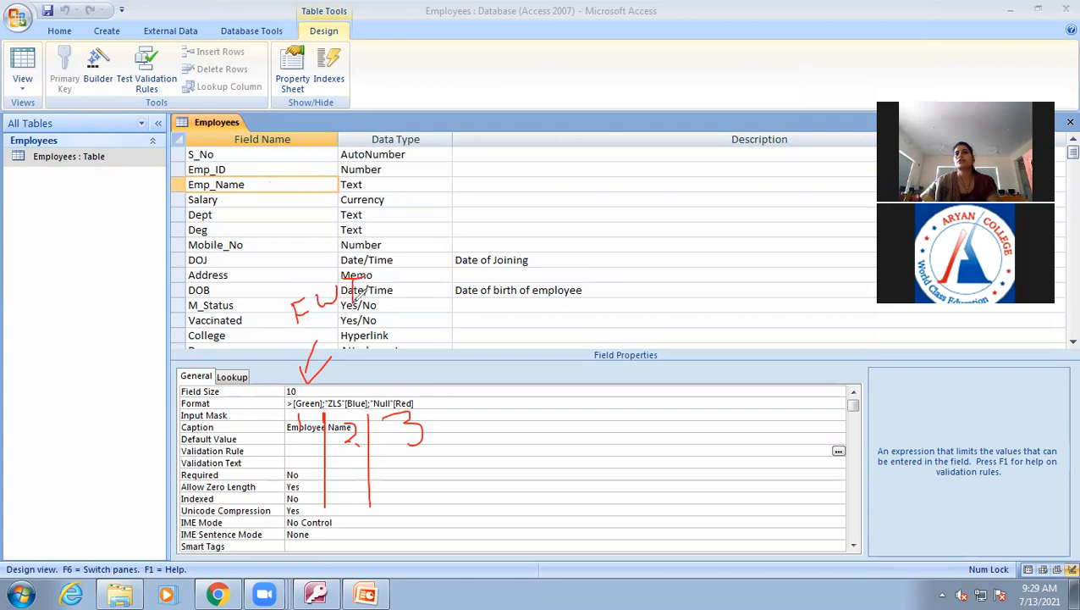
drag(359, 394, 398, 360)
mouse_move(420, 325)
mouse_down()
mouse_move(435, 339)
mouse_move(450, 322)
mouse_move(496, 310)
mouse_move(485, 322)
mouse_up()
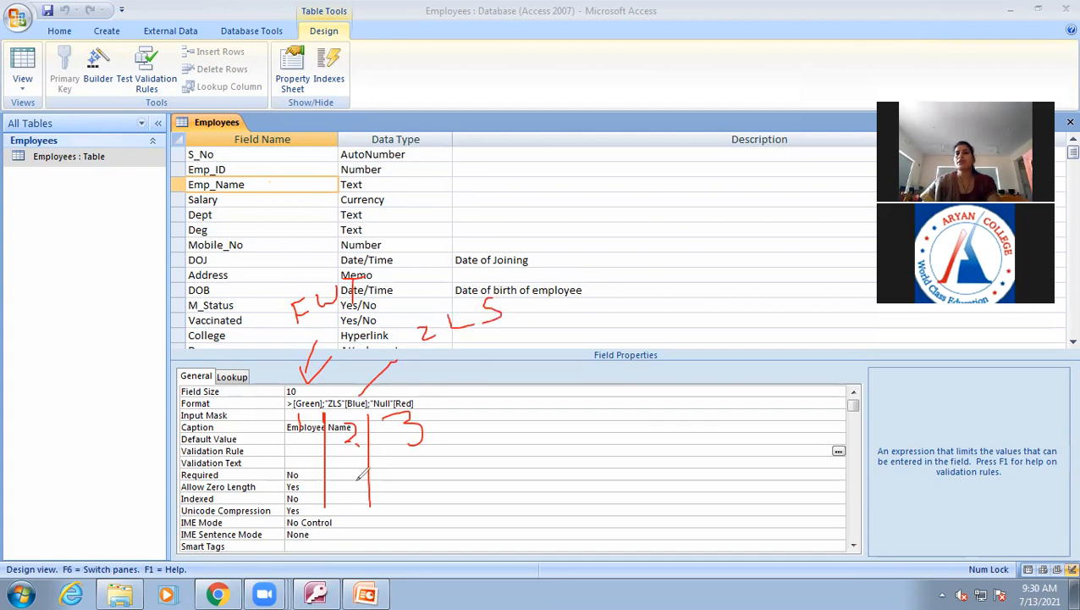
mouse_move(429, 392)
mouse_down()
mouse_move(495, 372)
mouse_move(427, 393)
mouse_move(465, 403)
mouse_up()
mouse_move(372, 379)
mouse_down()
mouse_move(361, 392)
mouse_move(423, 385)
mouse_up()
mouse_move(532, 356)
mouse_down()
mouse_move(523, 381)
mouse_move(554, 343)
mouse_move(535, 359)
mouse_move(617, 356)
mouse_move(656, 294)
mouse_up()
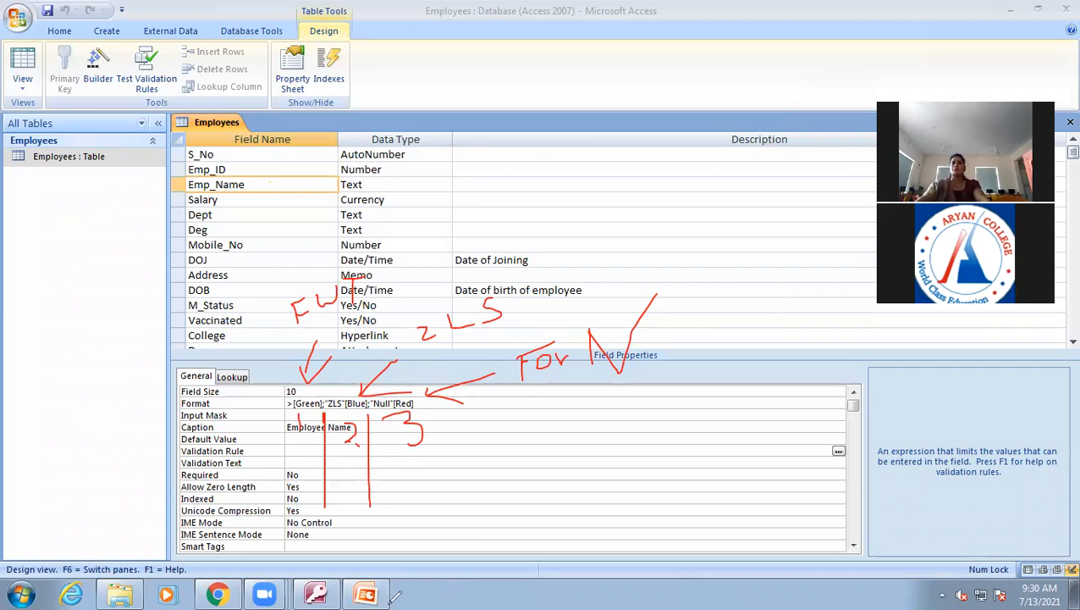
- Try to undo the hand-drawn Format annotations and switch to the PowerPoint slide on Text and Memo data types
click(479, 174)
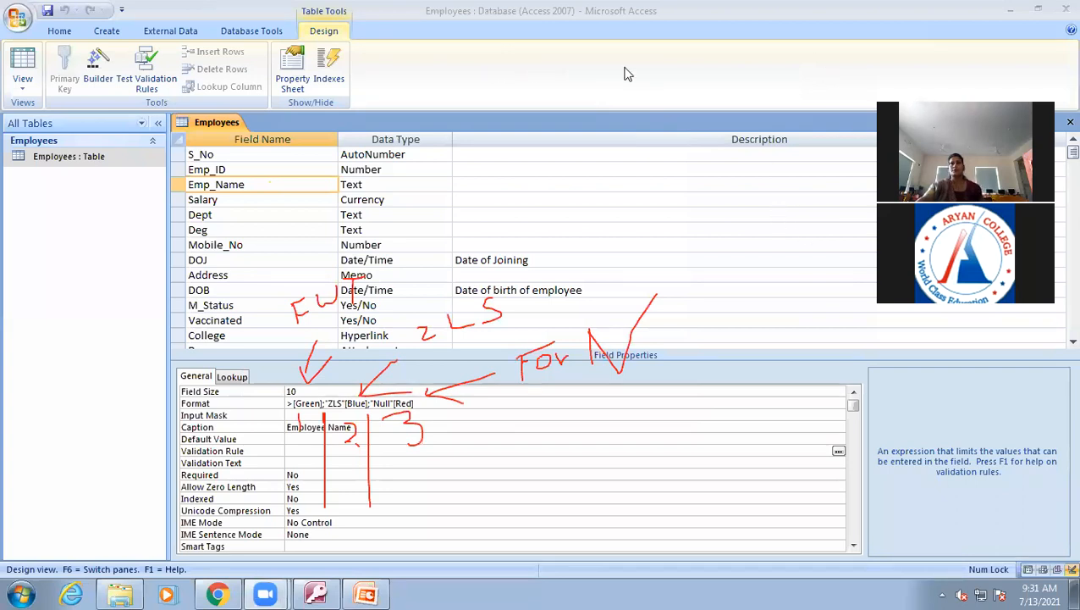
key(ctrl+z)
key(ctrl+z)
key(ctrl+z)
key(ctrl+z)
key(ctrl+z)
key(ctrl+z)
key(ctrl+z)
key(ctrl+z)
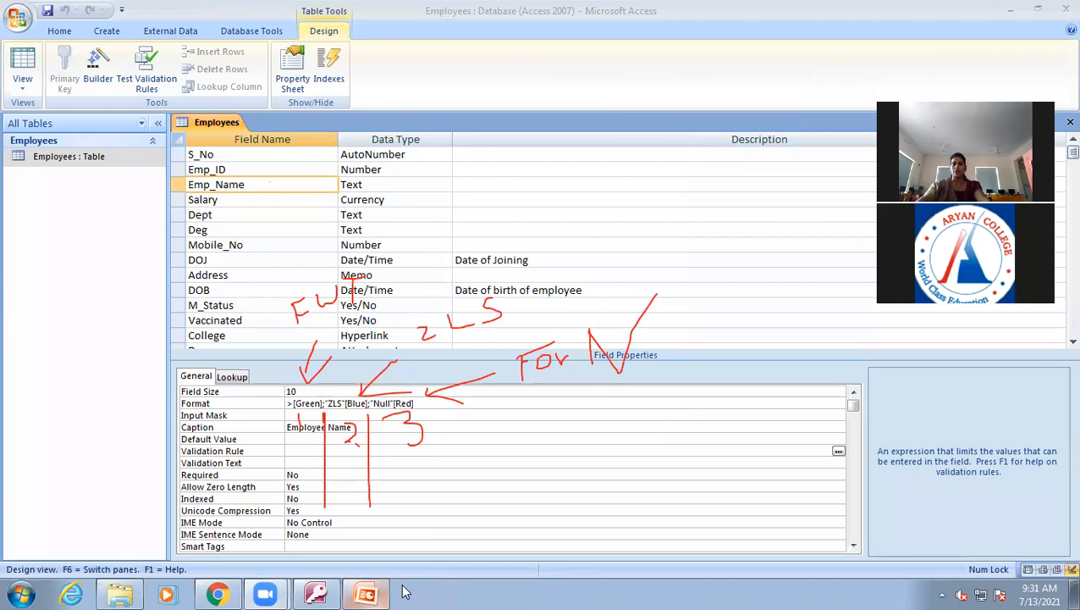
click(370, 593)
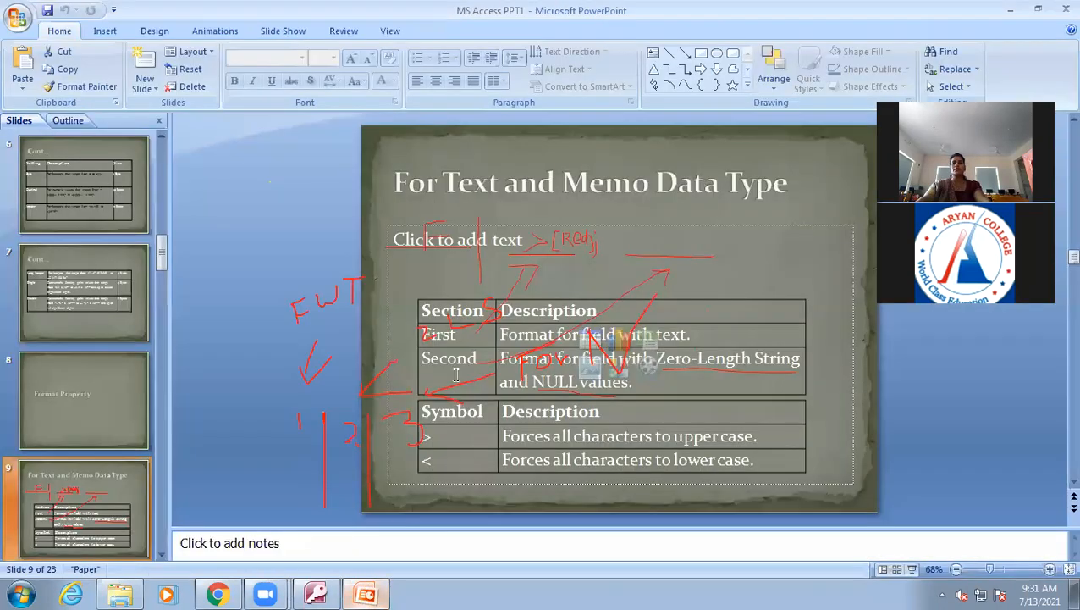
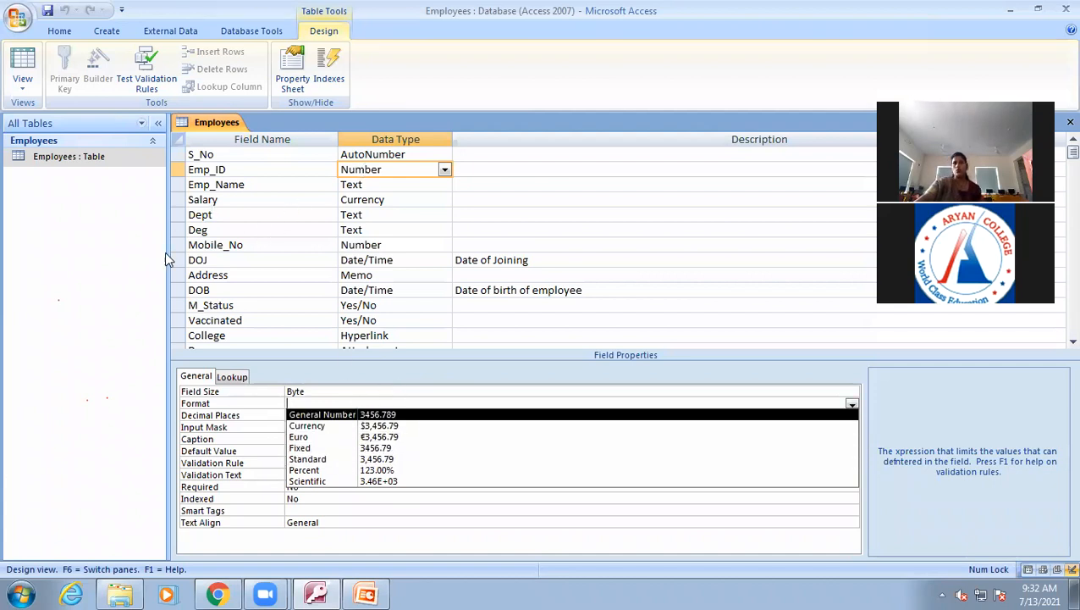
- Examine the predefined Format options of the DOB field and the data type choices of the Vaccinated field
click(368, 289)
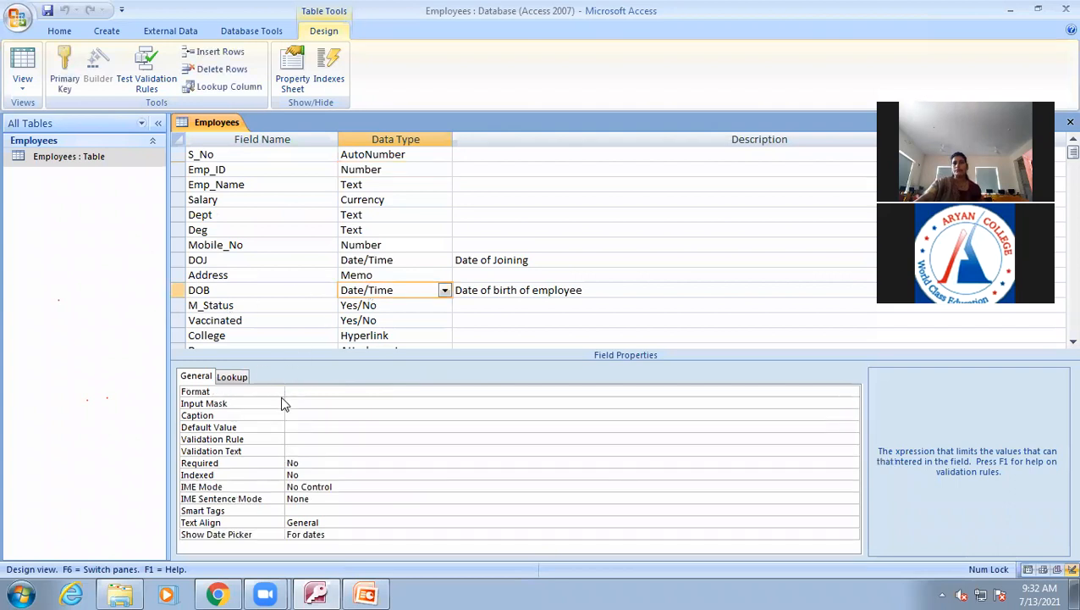
click(299, 390)
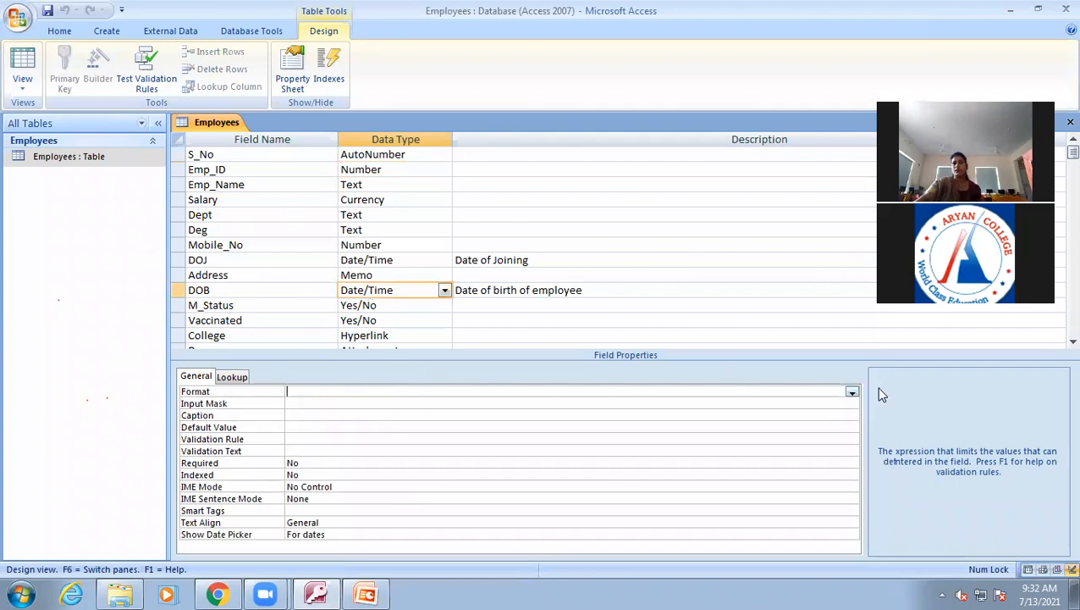
click(852, 392)
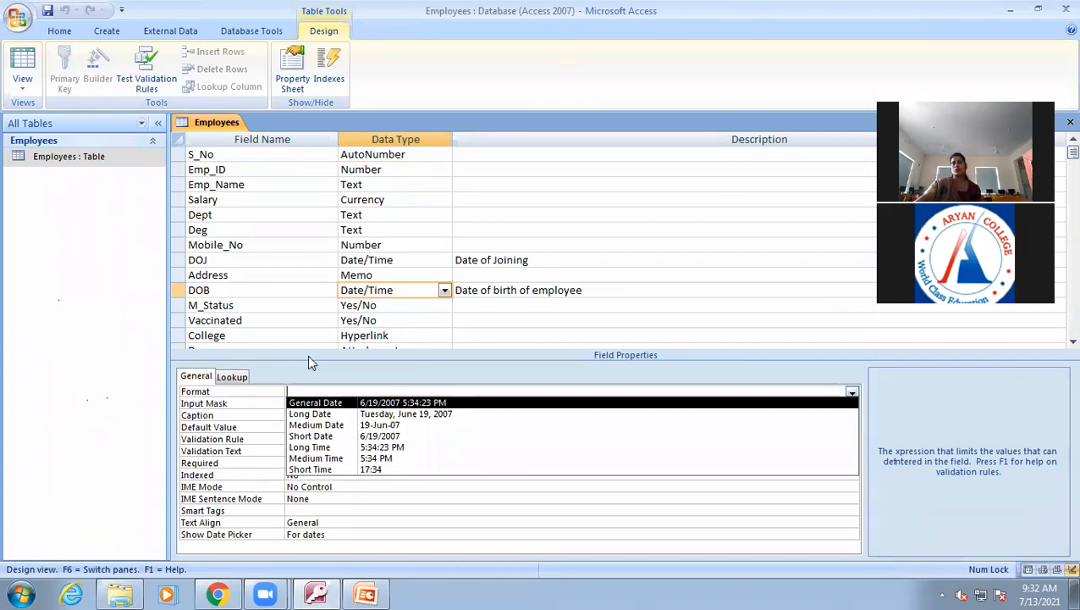
click(376, 320)
click(444, 321)
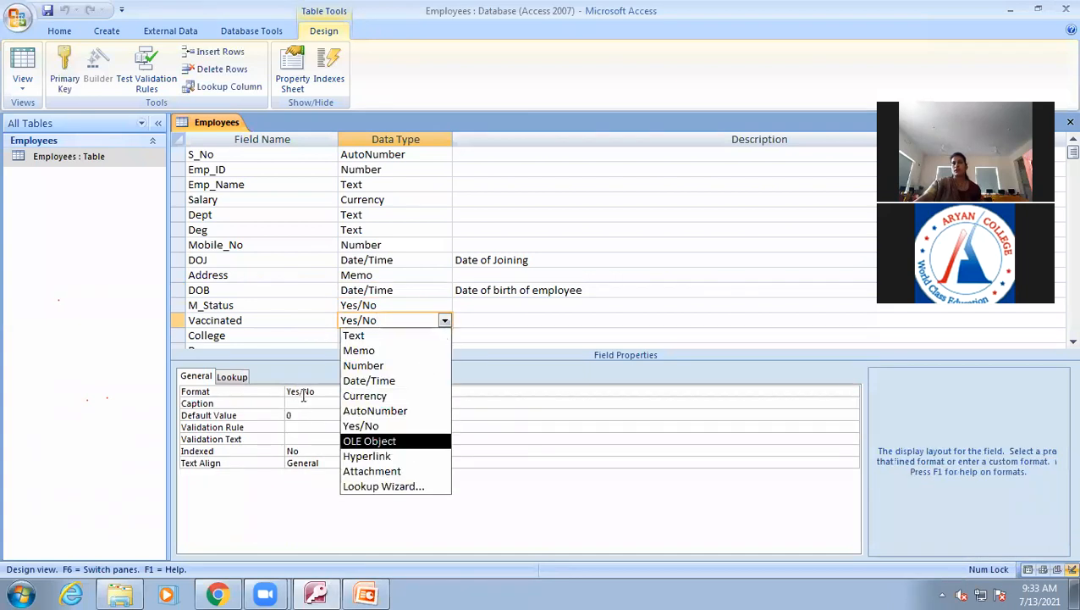
click(512, 337)
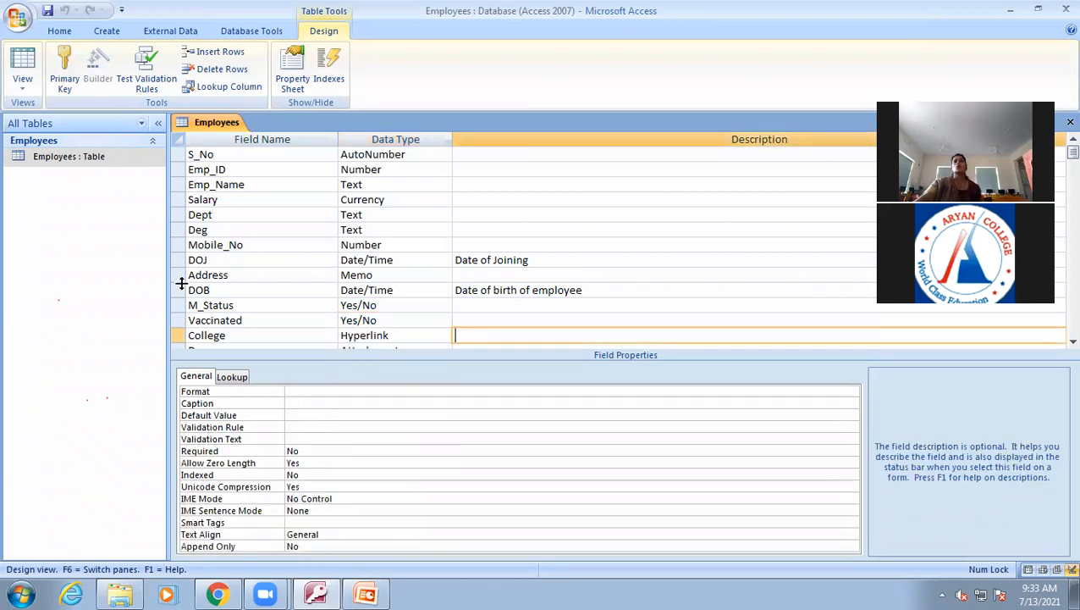
- In Datasheet view, pick a date of birth for the record with S_No 4 and widen the DOB column to fit it
click(365, 290)
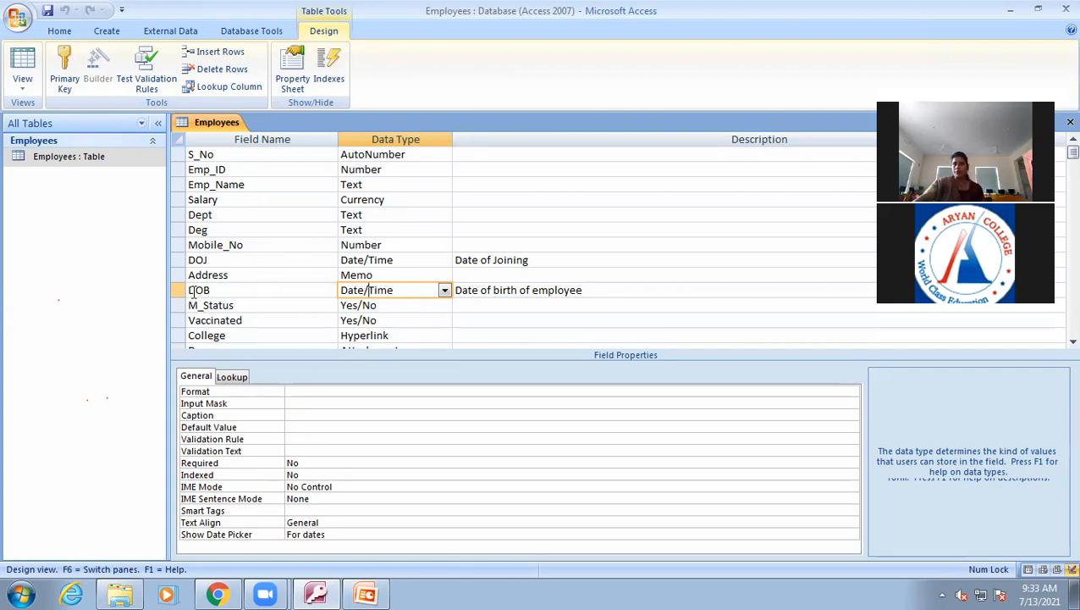
click(232, 289)
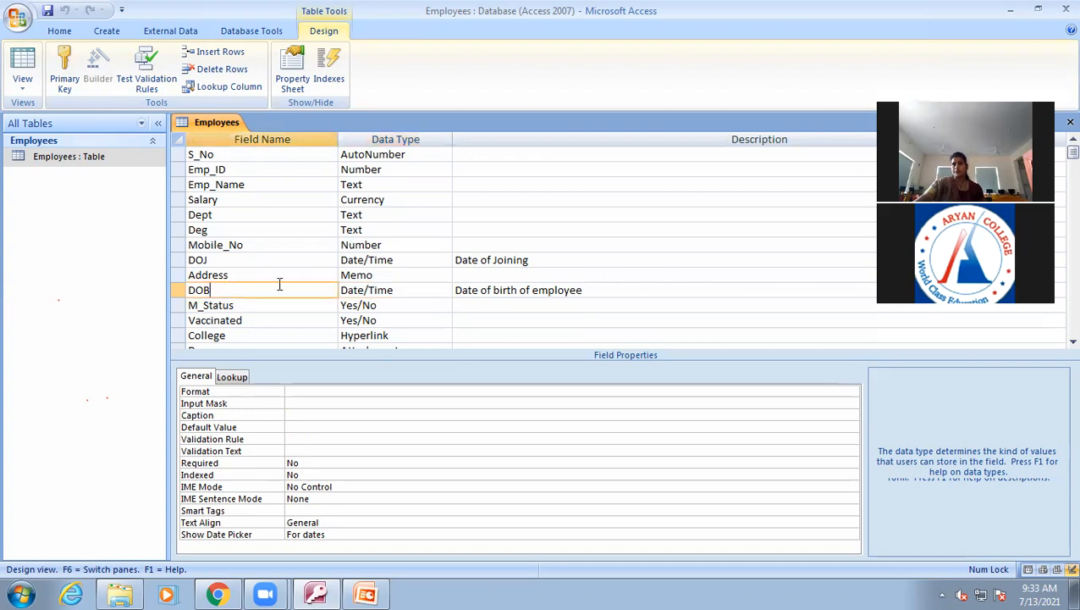
click(22, 63)
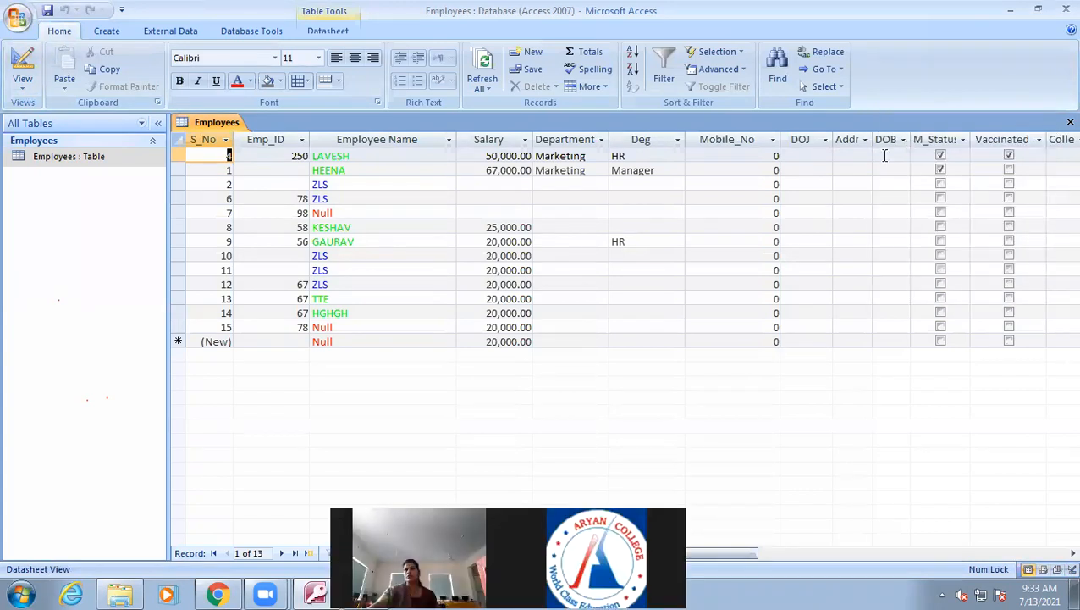
click(885, 155)
click(920, 155)
click(858, 224)
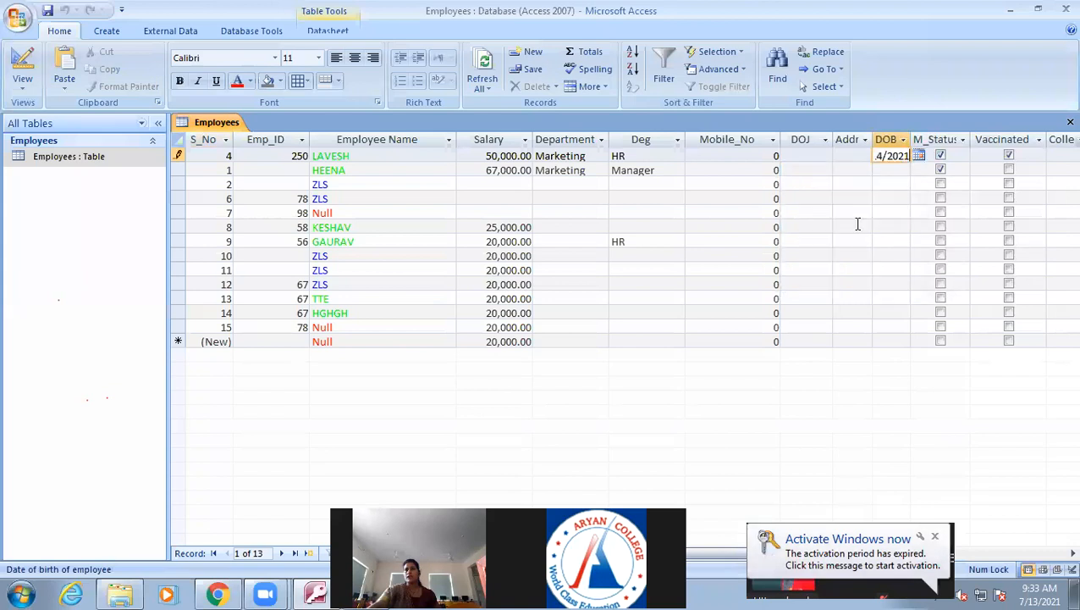
click(900, 168)
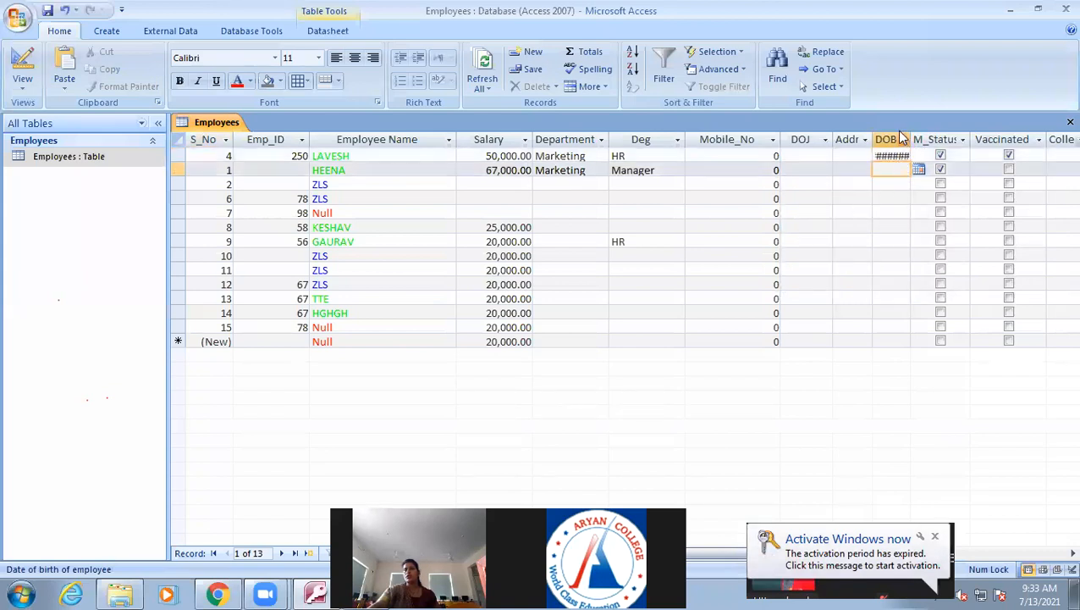
drag(878, 141, 927, 143)
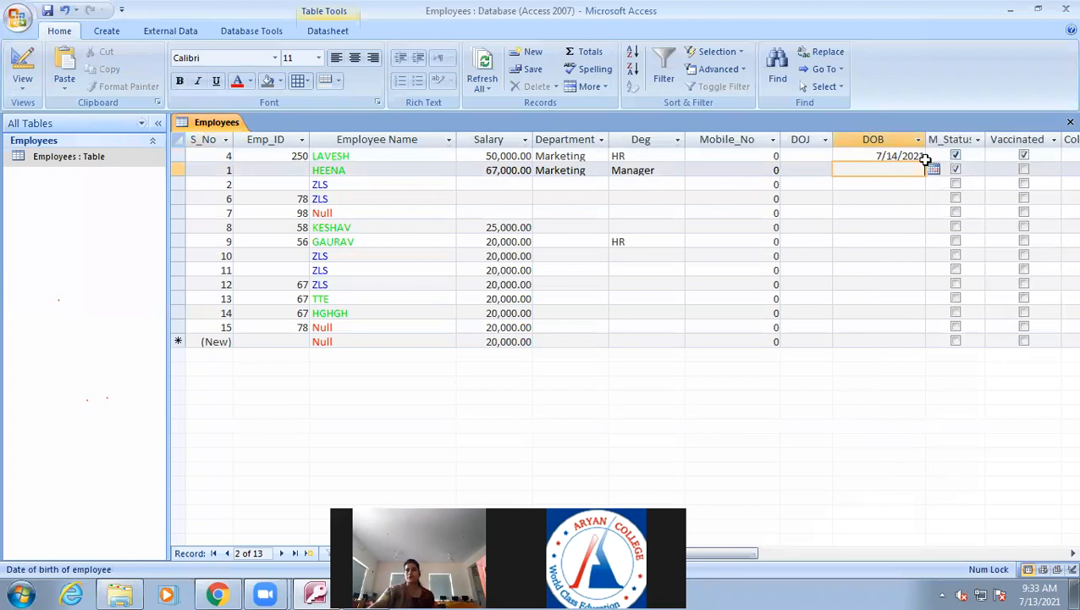
click(915, 159)
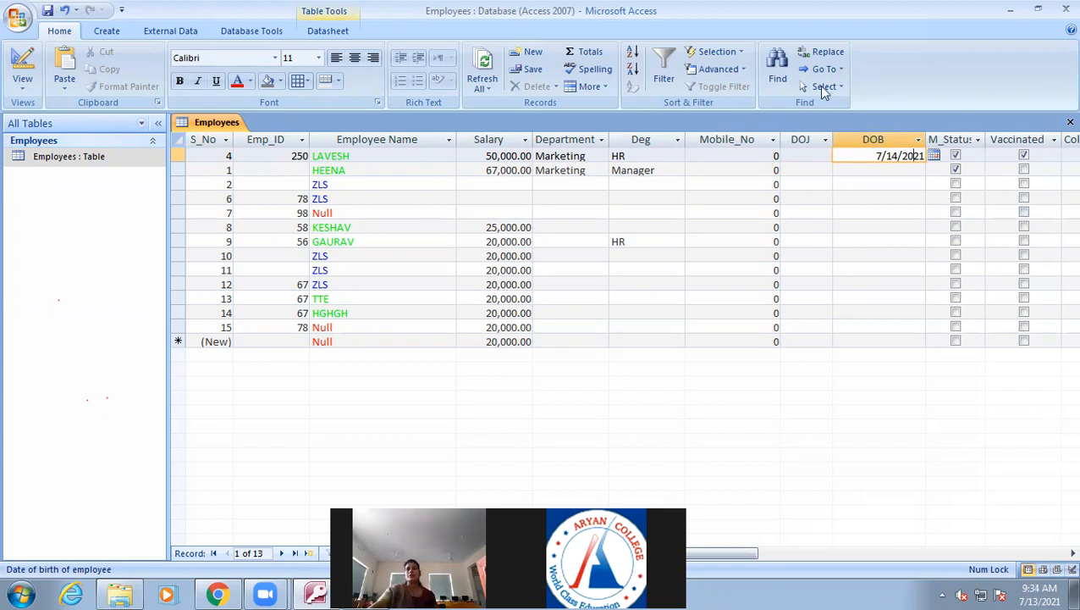
- Set the DOB field's Format to Medium Date in Design view, save the table and return to Datasheet view
click(22, 63)
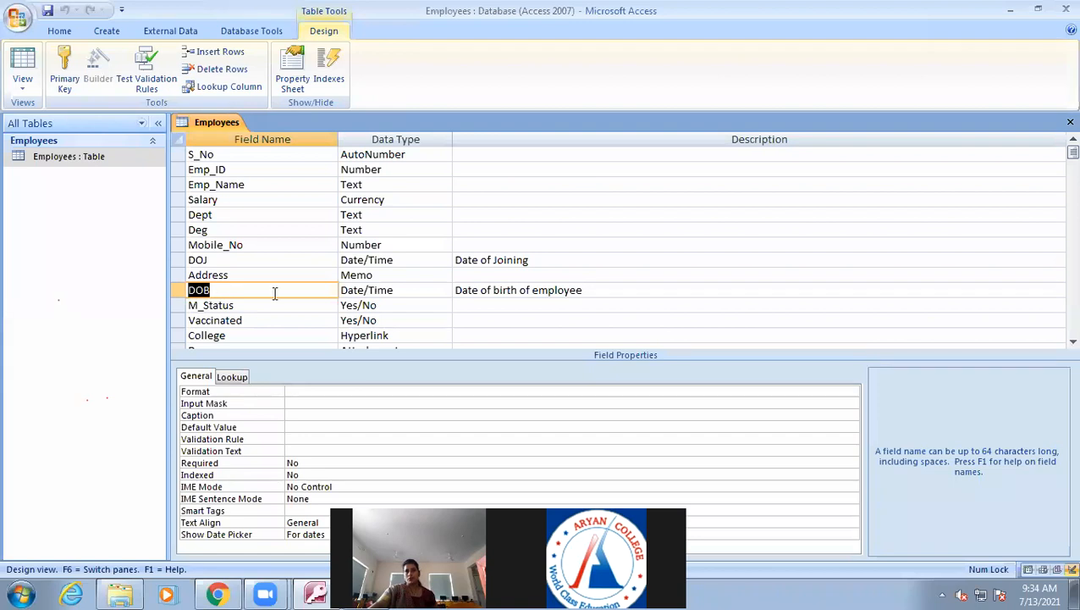
click(338, 394)
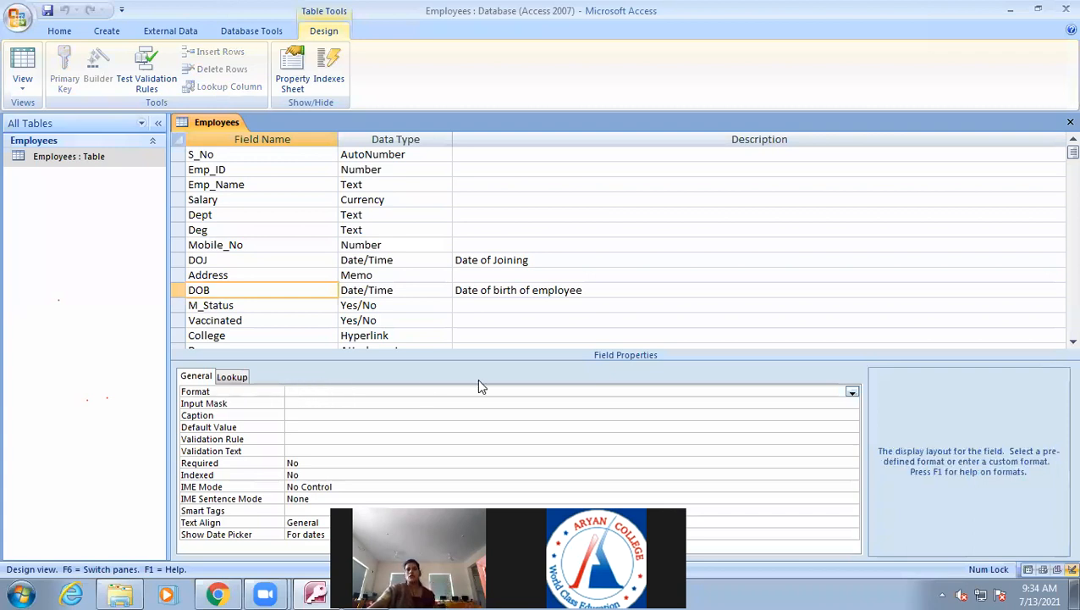
click(850, 394)
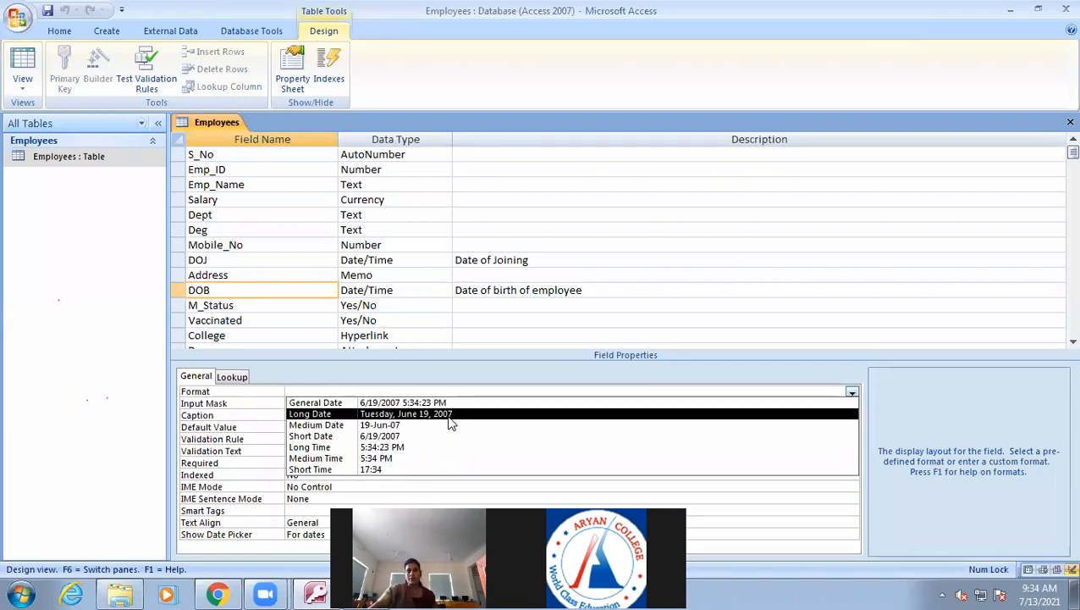
click(385, 425)
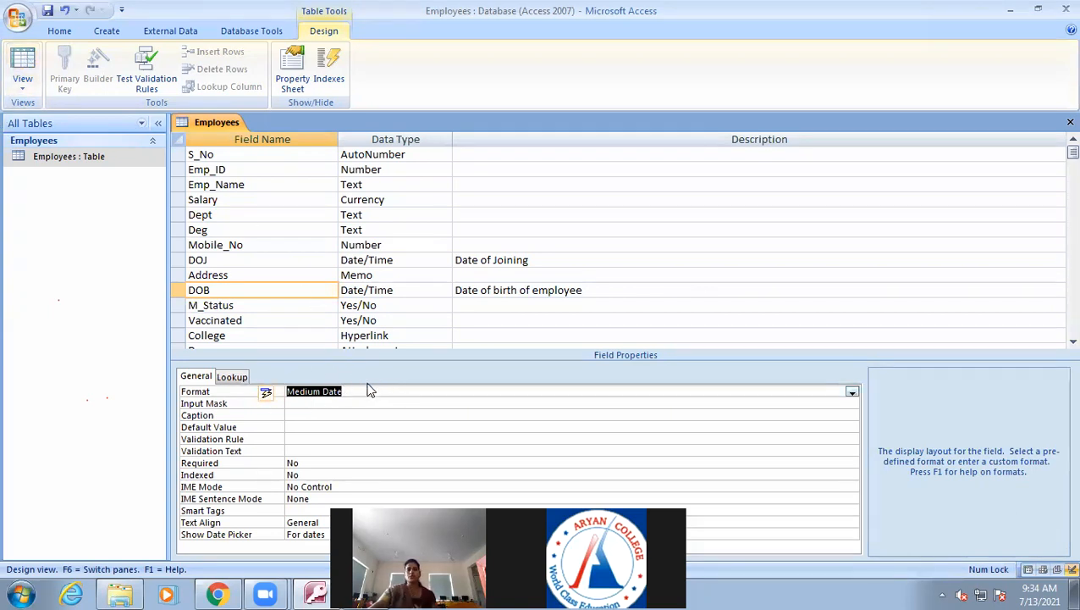
click(22, 67)
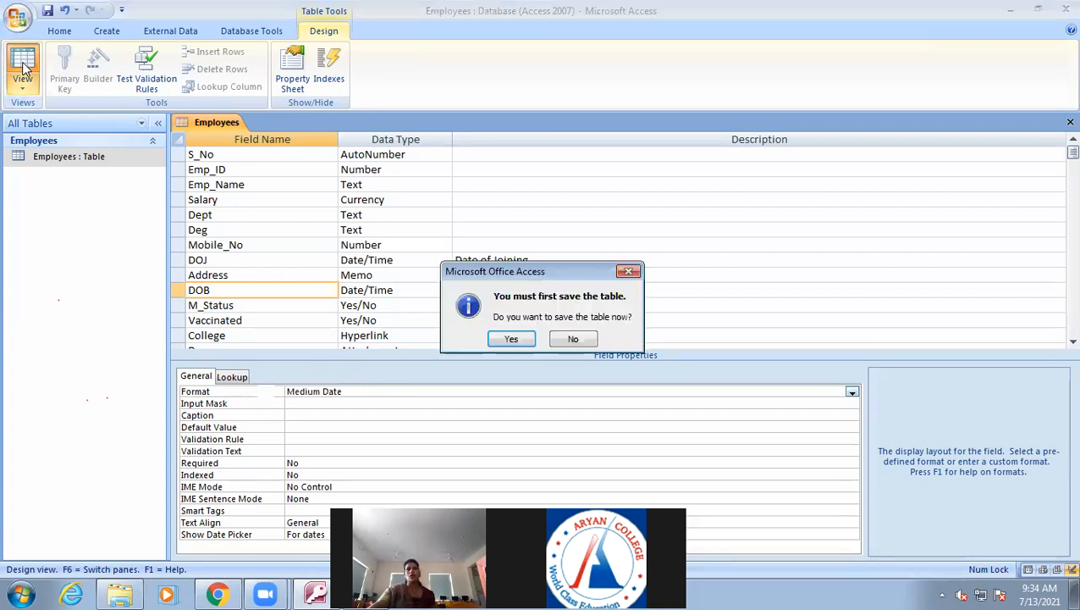
key(Return)
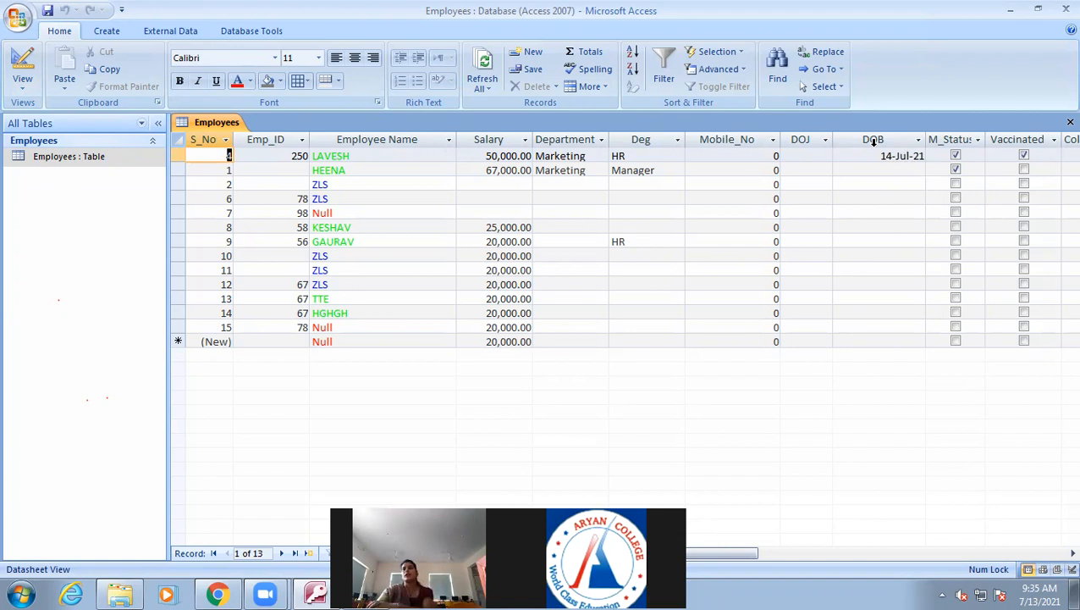
- Pick dates of birth from the July 2021 calendar for the records with S_No 1 and 2
click(899, 170)
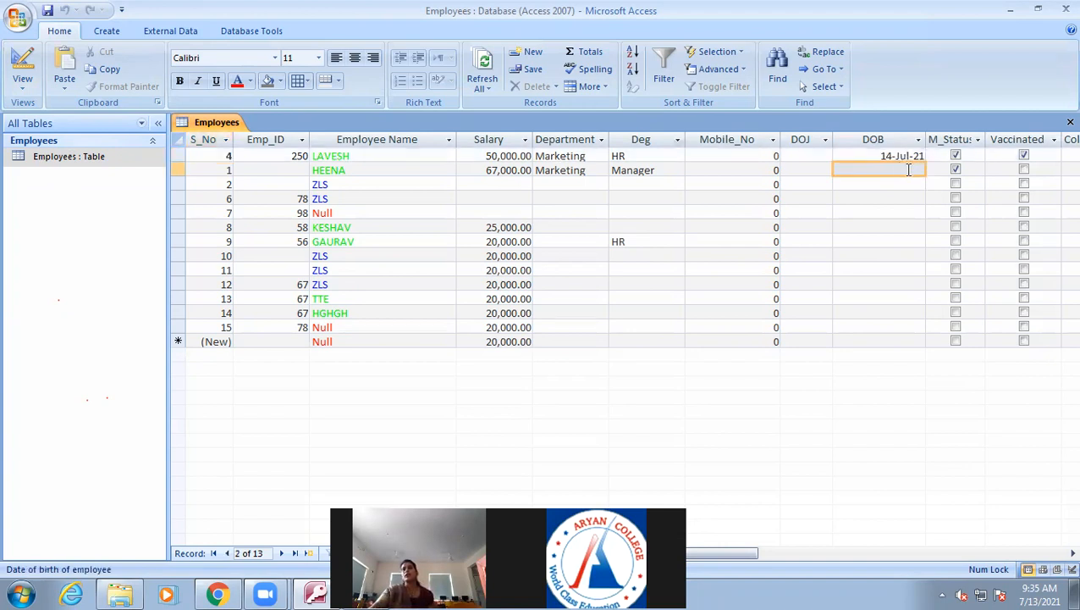
click(905, 171)
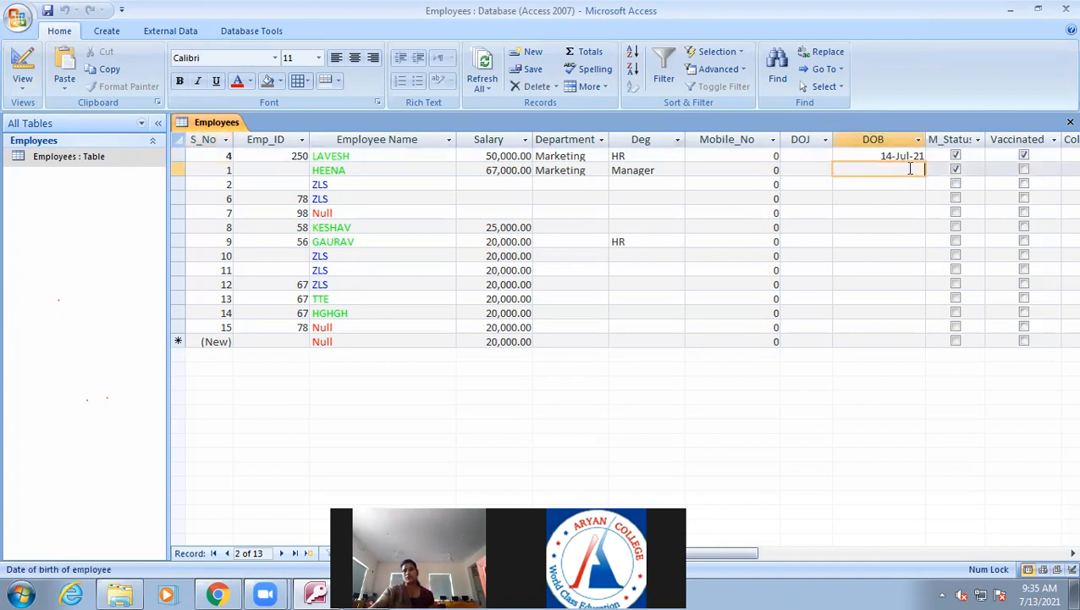
click(935, 171)
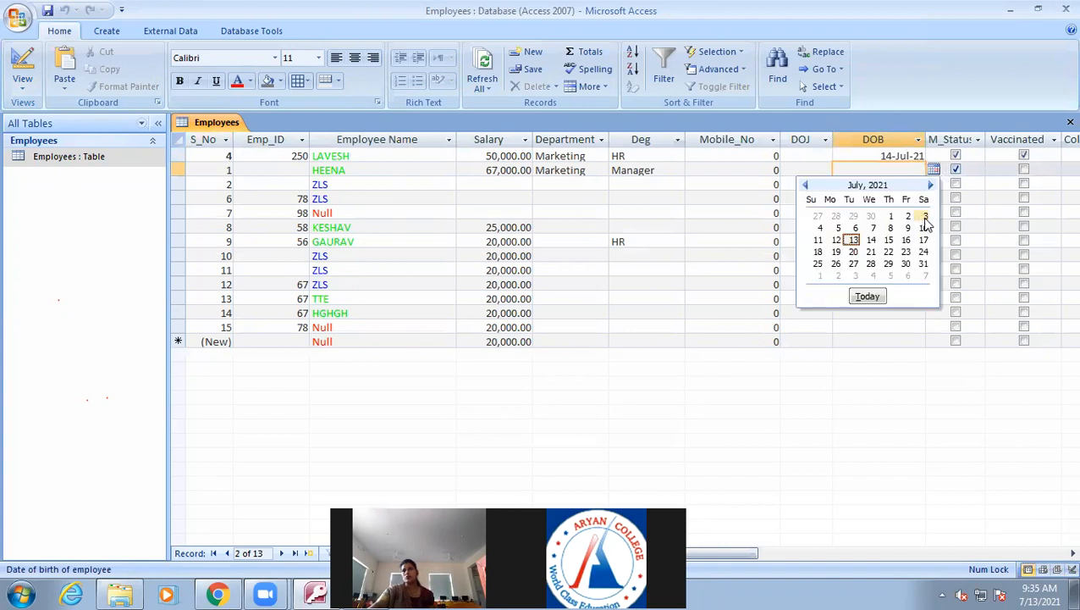
click(922, 214)
click(902, 182)
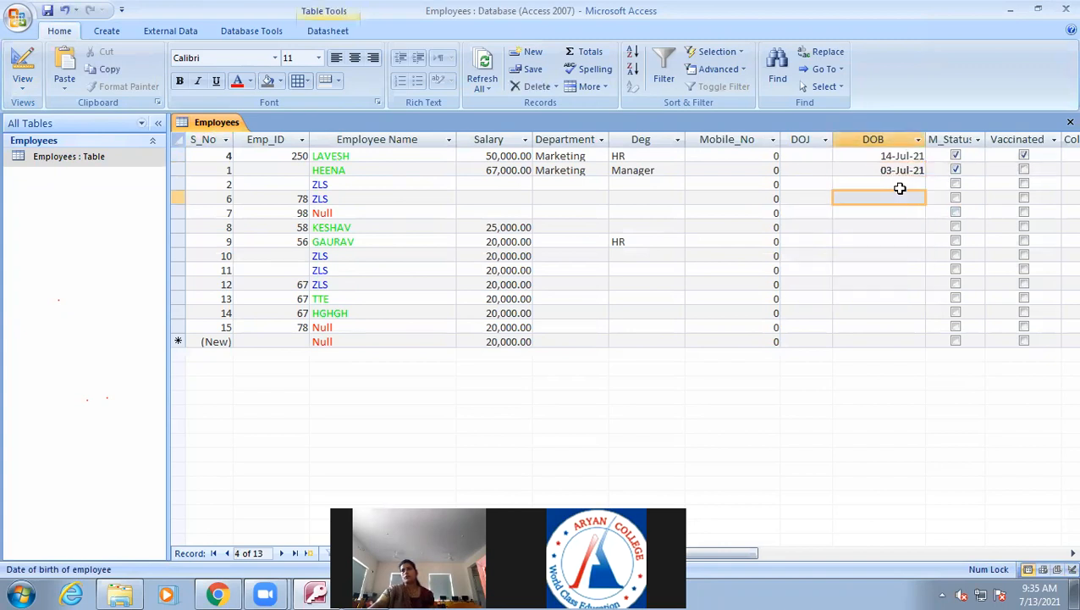
click(904, 184)
click(934, 184)
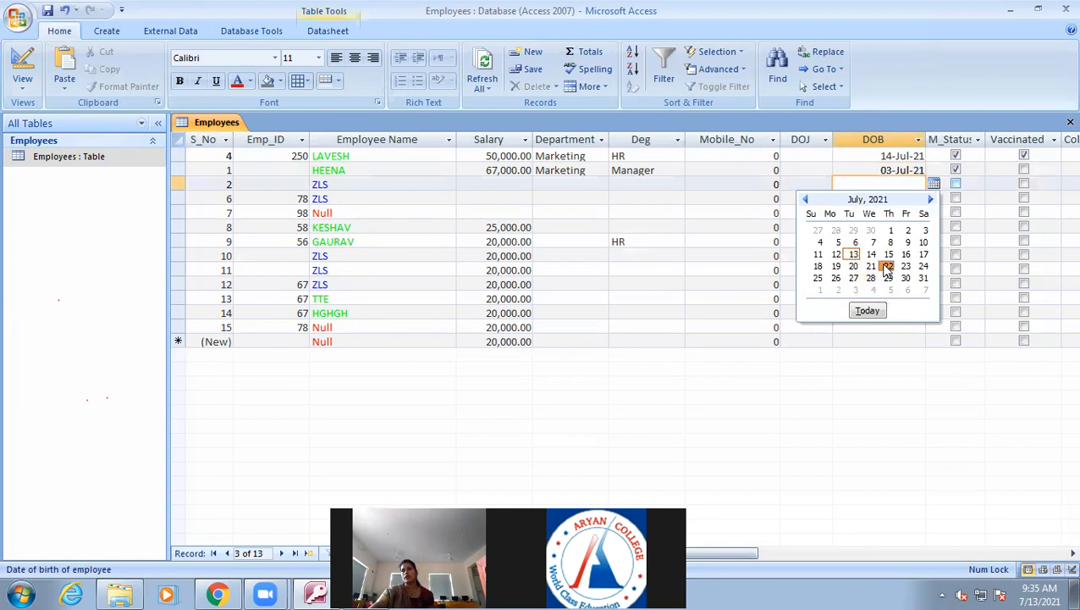
click(884, 266)
click(903, 198)
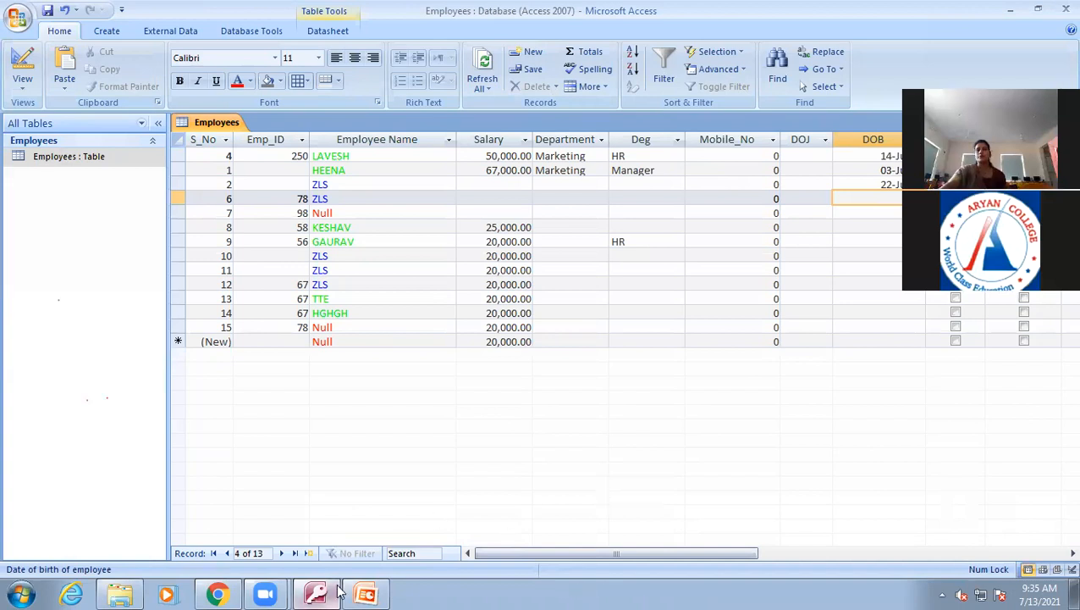
- Switch to the PowerPoint presentation and open the Custom Formats slide to review the date and time symbols
click(365, 593)
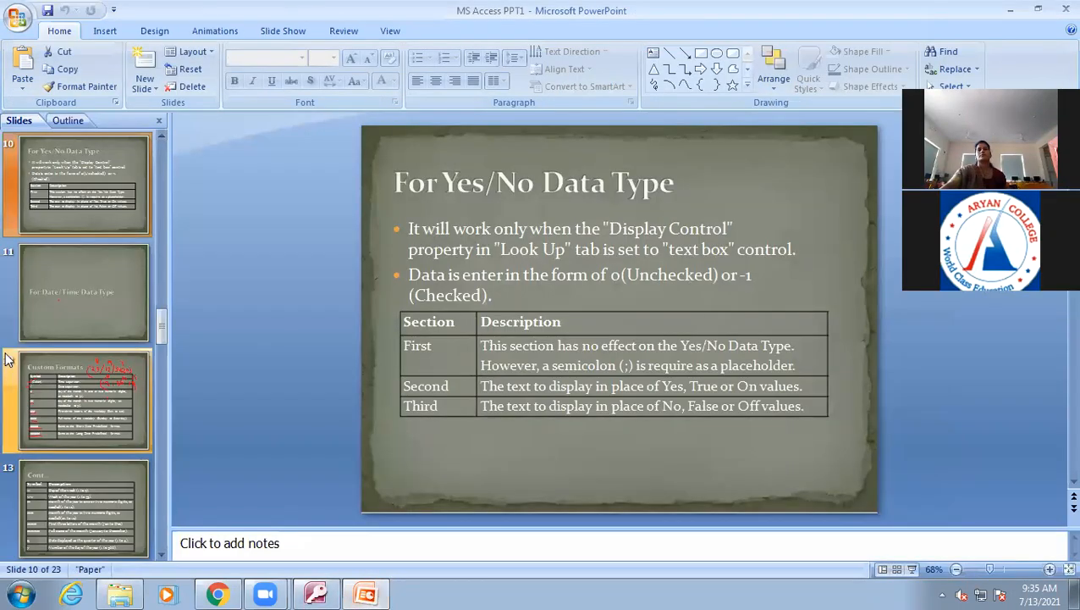
click(71, 403)
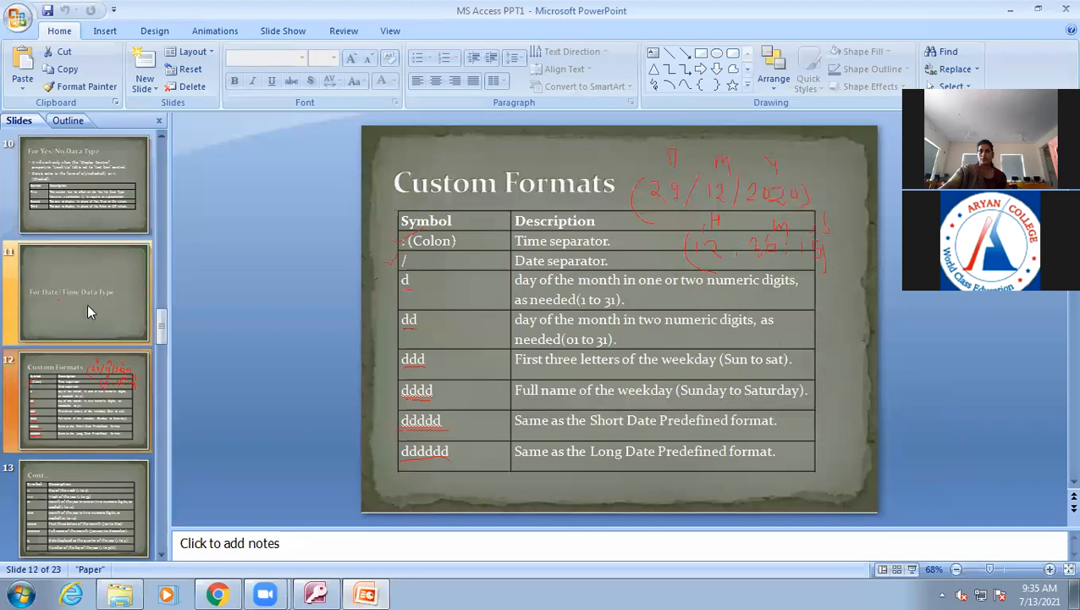